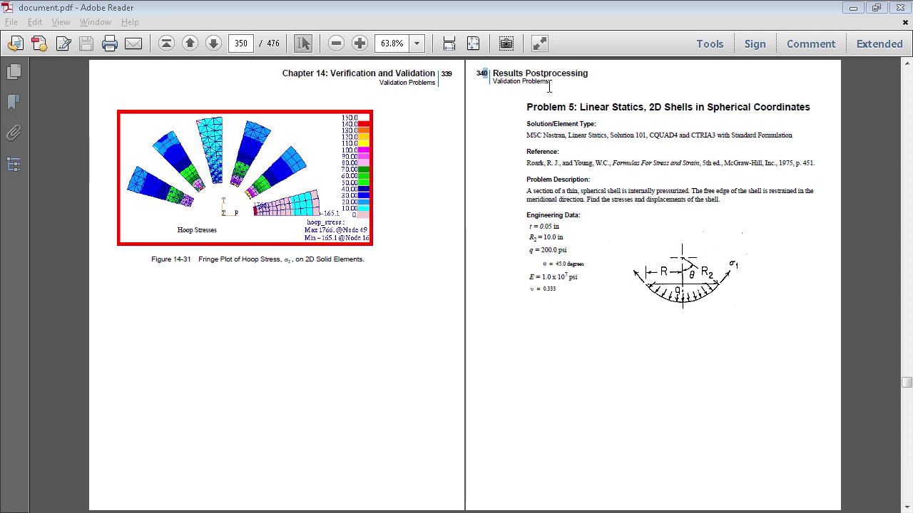
Review Problem 5 in the reference PDF, highlight page number 340, then switch to Patran.
{"action": "left_click", "coordinate": [490, 74]}
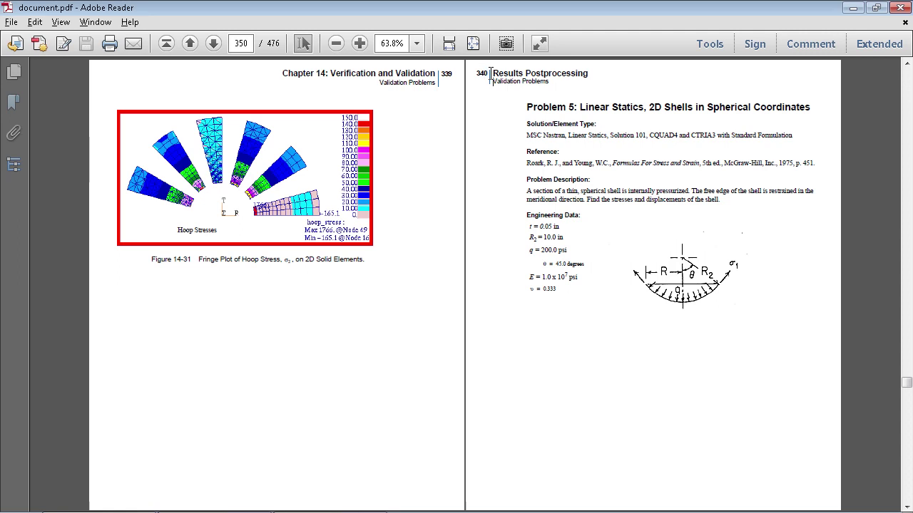
{"action": "left_click_drag", "start_coordinate": [490, 74], "coordinate": [478, 76]}
{"action": "key", "text": "alt+Tab"}
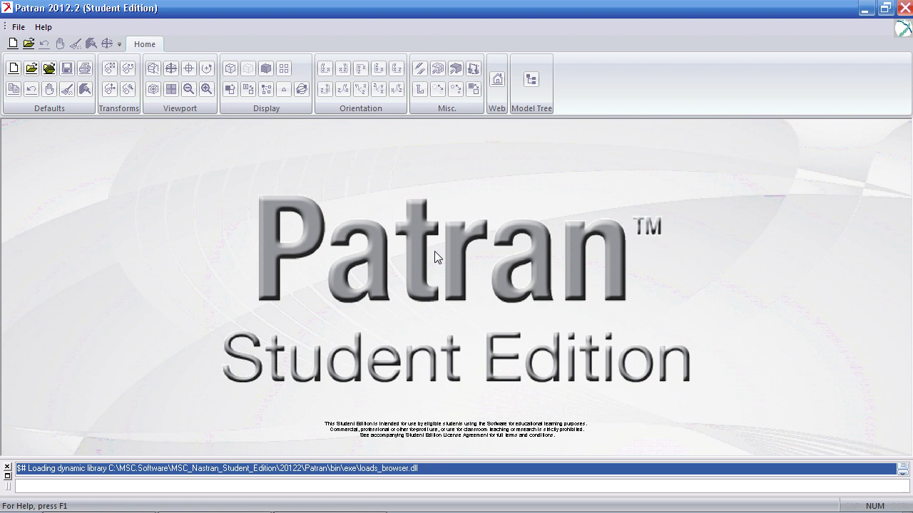
Create database problem05.db inside a new Desktop folder named problem05.
{"action": "left_click", "coordinate": [14, 70]}
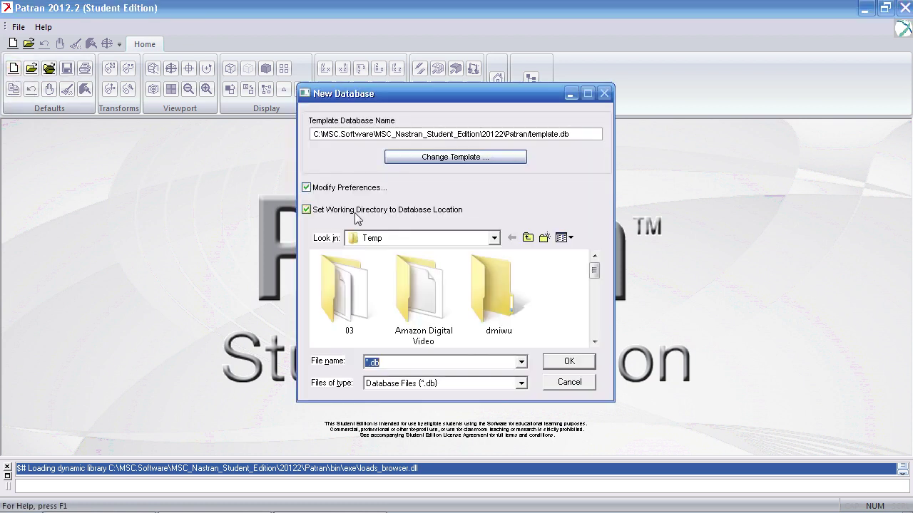
{"action": "left_click", "coordinate": [390, 238]}
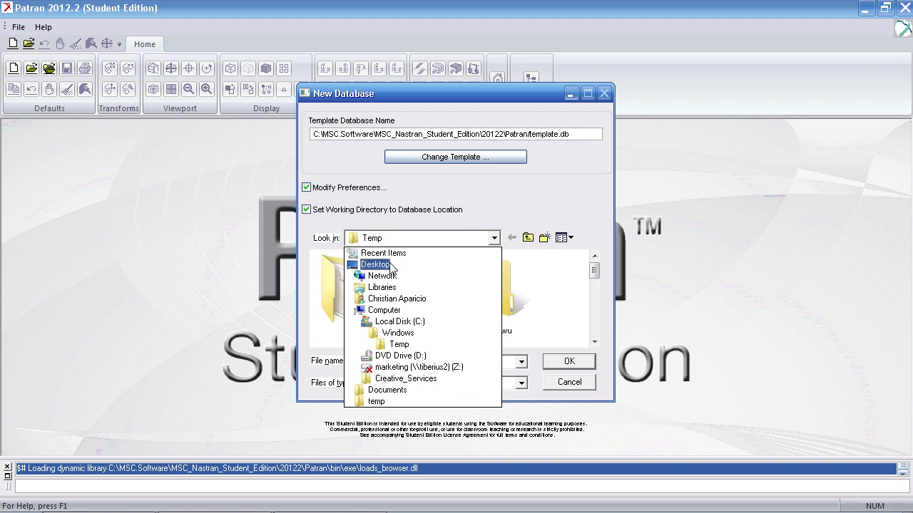
{"action": "left_click", "coordinate": [376, 265]}
{"action": "left_click", "coordinate": [544, 237]}
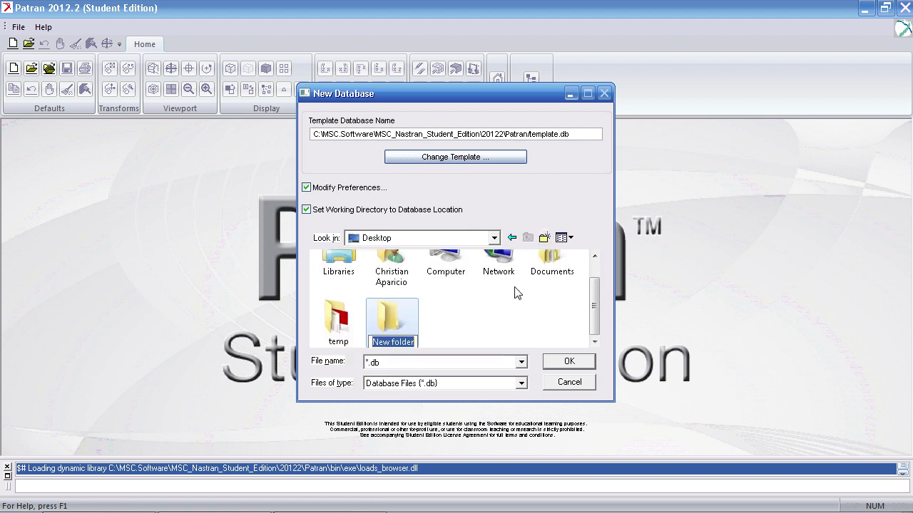
{"action": "type", "text": "proble"}
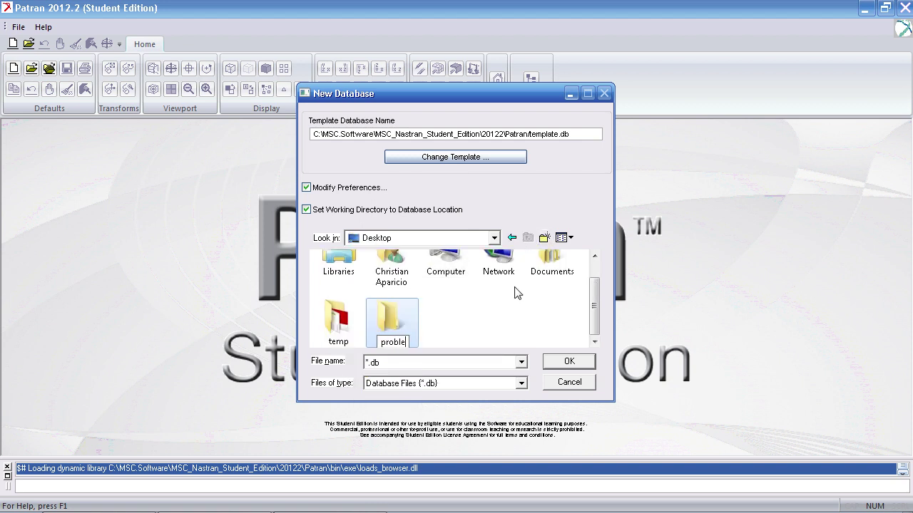
{"action": "type", "text": "m05"}
{"action": "key", "text": "Return"}
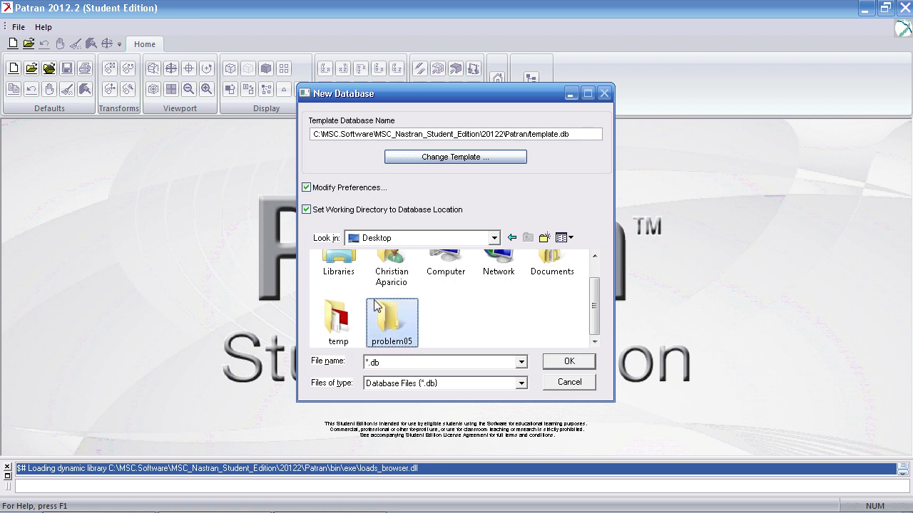
{"action": "double_click", "coordinate": [397, 312]}
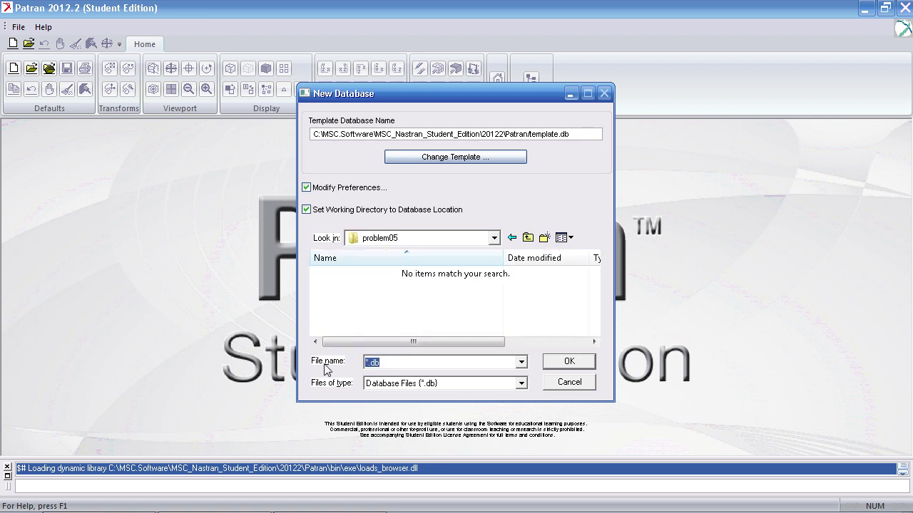
{"action": "type", "text": "problem05"}
{"action": "key", "text": "Return"}
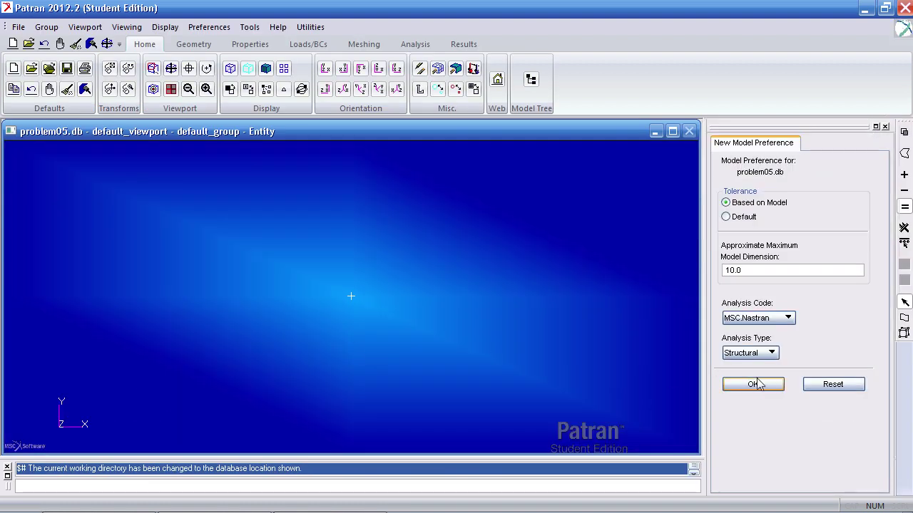
Accept the default MSC.Nastran structural preferences with 10.0 maximum model dimension.
{"action": "left_click", "coordinate": [753, 384]}
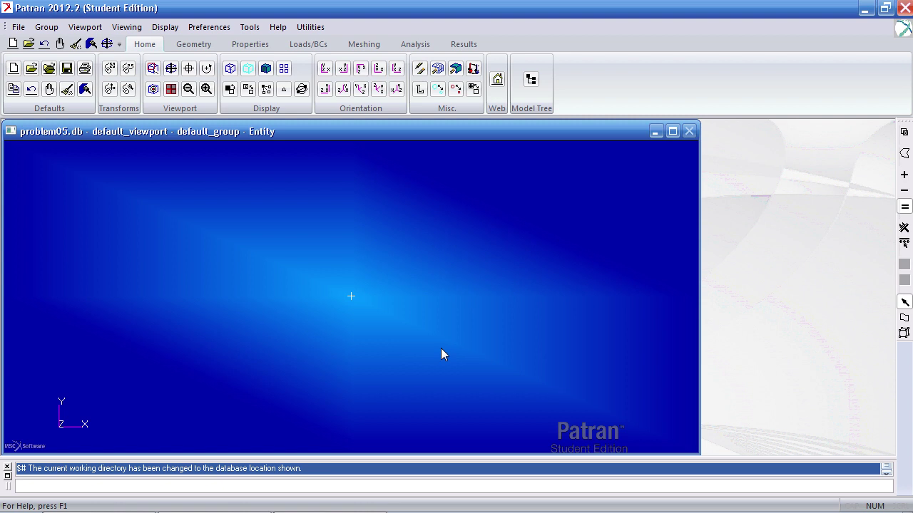
Build spherical Coord 1 by 3Point: origin [0 0 0], axis 3 [0 1 0], plane 1-3 [1 0 0].
{"action": "left_click", "coordinate": [195, 46]}
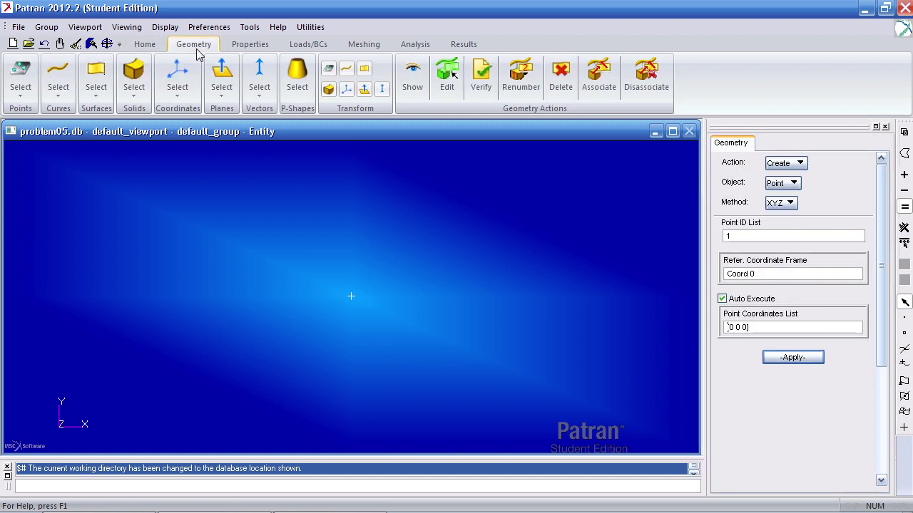
{"action": "left_click", "coordinate": [178, 82]}
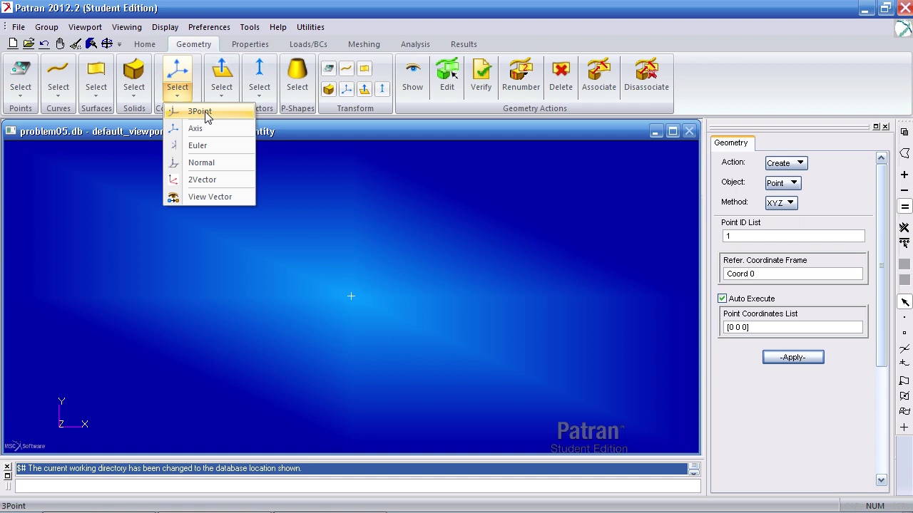
{"action": "left_click", "coordinate": [195, 114]}
{"action": "left_click", "coordinate": [799, 259]}
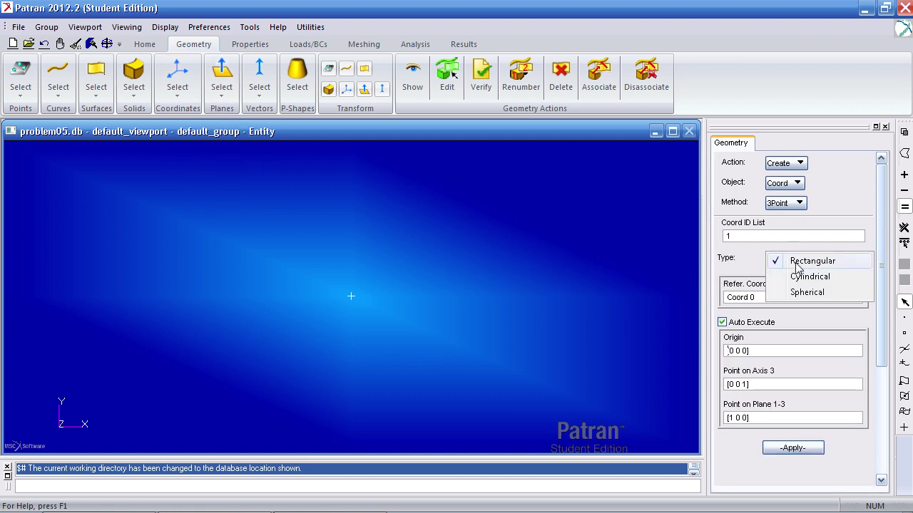
{"action": "left_click", "coordinate": [800, 292]}
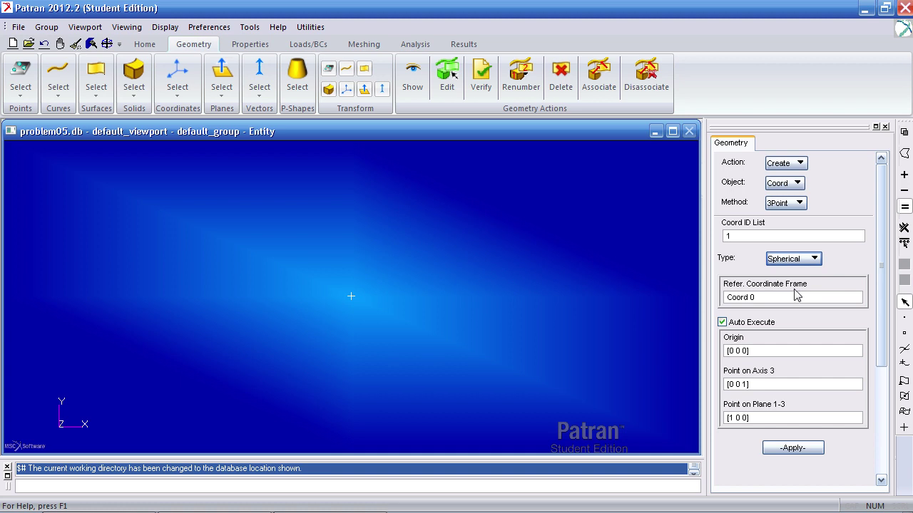
{"action": "left_click_drag", "start_coordinate": [758, 353], "coordinate": [708, 358]}
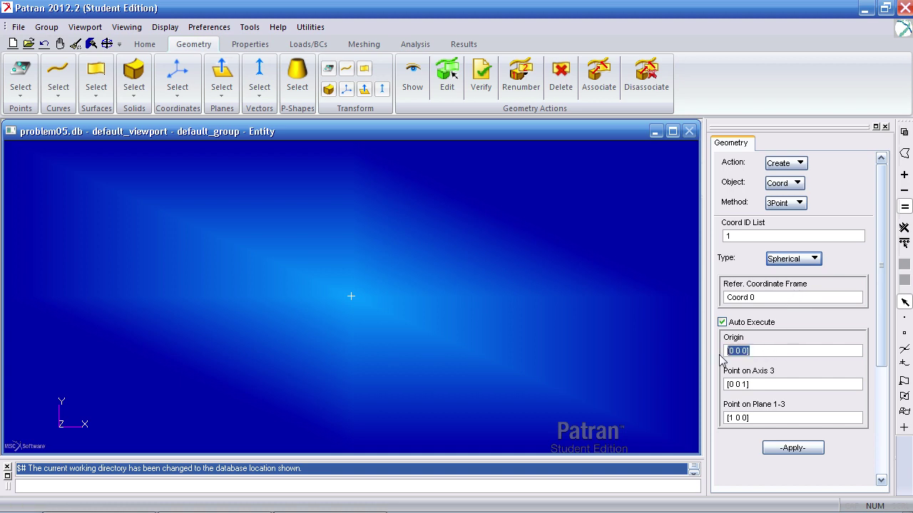
{"action": "left_click_drag", "start_coordinate": [756, 384], "coordinate": [711, 394]}
{"action": "type", "text": "["}
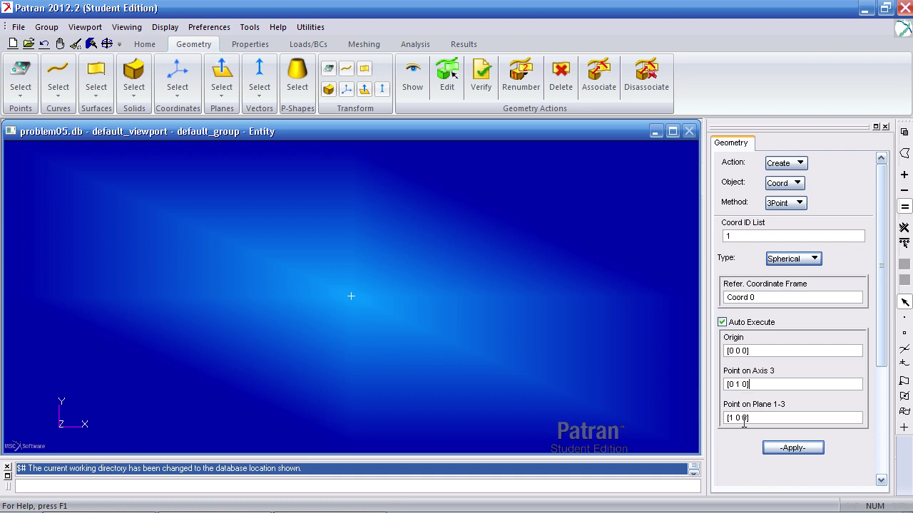
{"action": "left_click_drag", "start_coordinate": [749, 419], "coordinate": [725, 420]}
{"action": "left_click", "coordinate": [791, 448]}
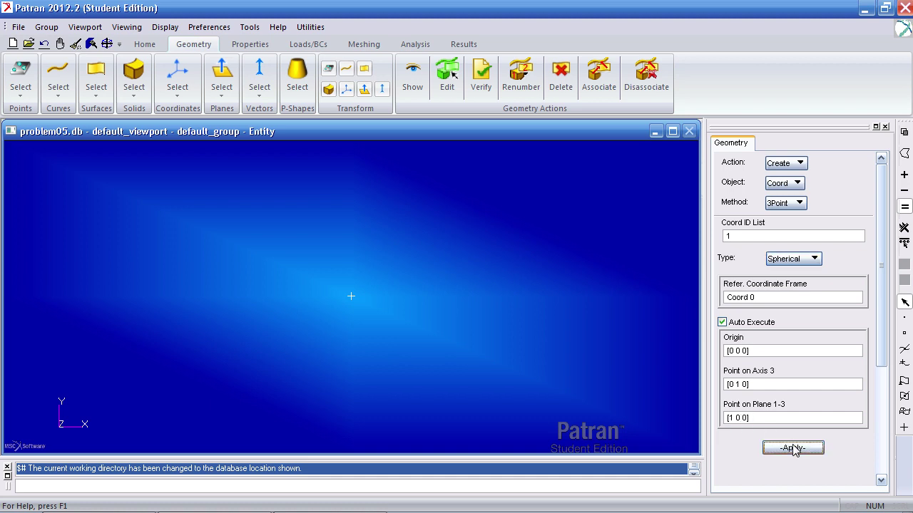
{"action": "middle_click_drag", "start_coordinate": [524, 352], "coordinate": [500, 379]}
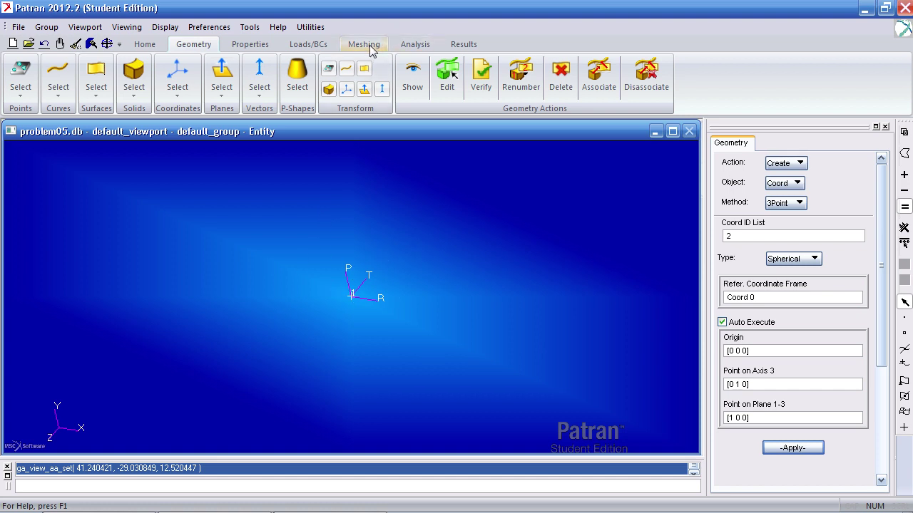
Create a radius-10 arc from 0° to 45° about [0 0 0] in the Coord 0.3 plane.
{"action": "left_click", "coordinate": [56, 103]}
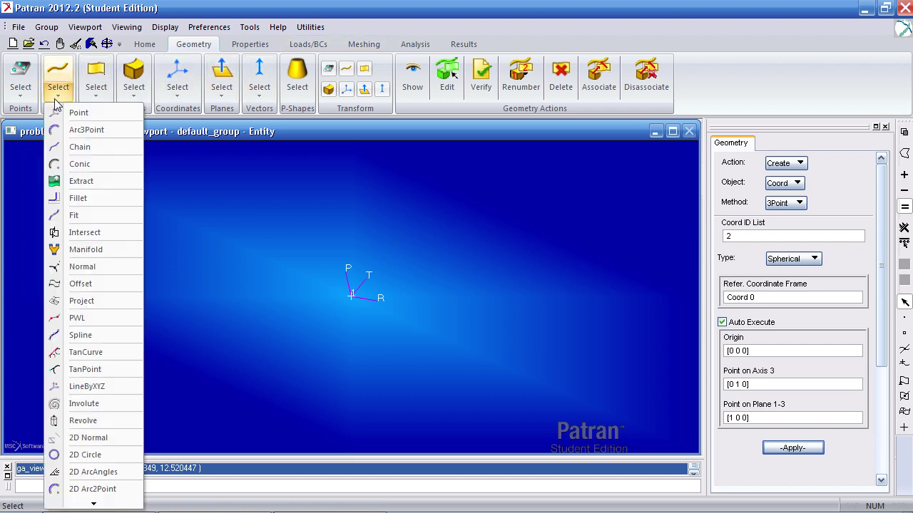
{"action": "left_click", "coordinate": [110, 473]}
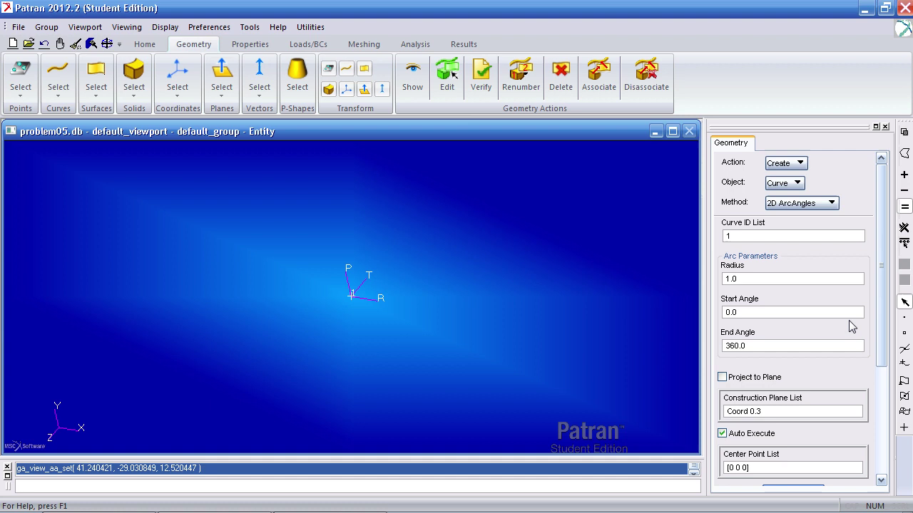
{"action": "left_click_drag", "start_coordinate": [784, 279], "coordinate": [669, 281]}
{"action": "type", "text": "10"}
{"action": "left_click_drag", "start_coordinate": [743, 311], "coordinate": [709, 316]}
{"action": "left_click_drag", "start_coordinate": [754, 341], "coordinate": [708, 349]}
{"action": "type", "text": "45"}
{"action": "scroll", "coordinate": [880, 336], "scroll_direction": "down", "scroll_amount": 5}
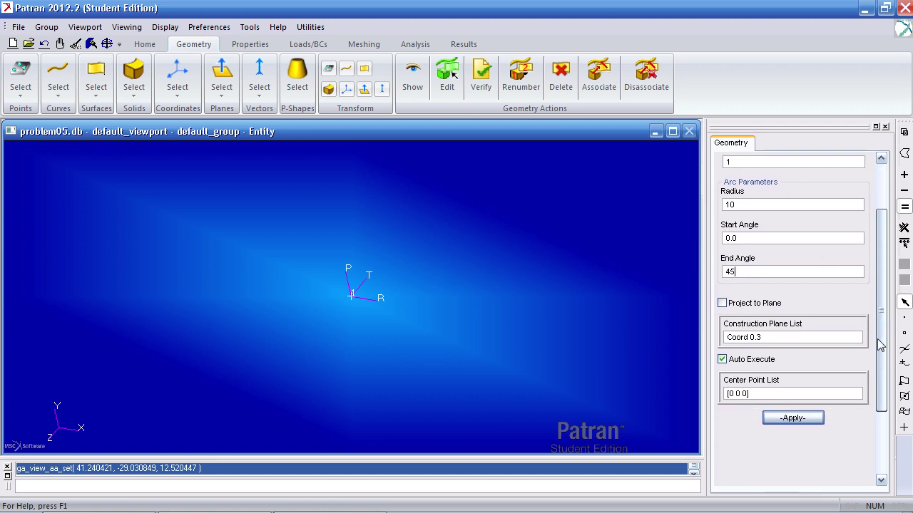
{"action": "left_click", "coordinate": [773, 308]}
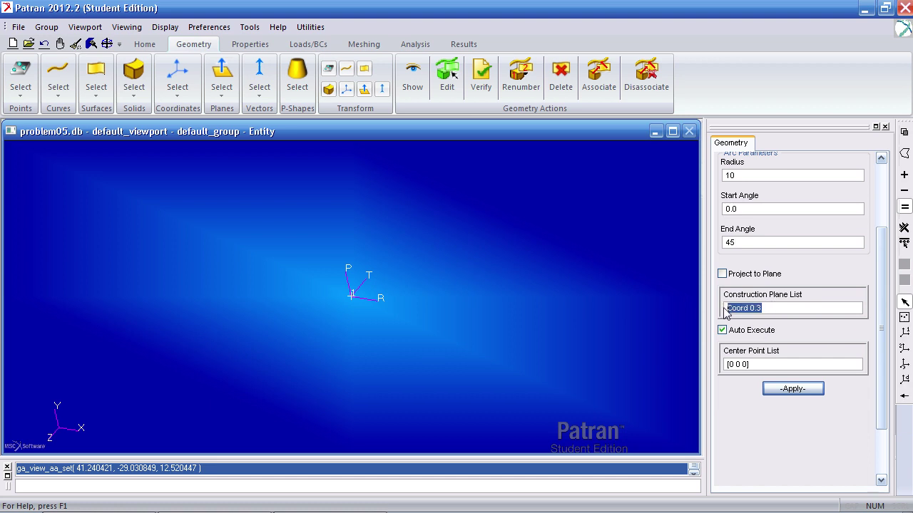
{"action": "left_click", "coordinate": [755, 306]}
{"action": "left_click_drag", "start_coordinate": [760, 306], "coordinate": [723, 308]}
{"action": "left_click", "coordinate": [724, 365]}
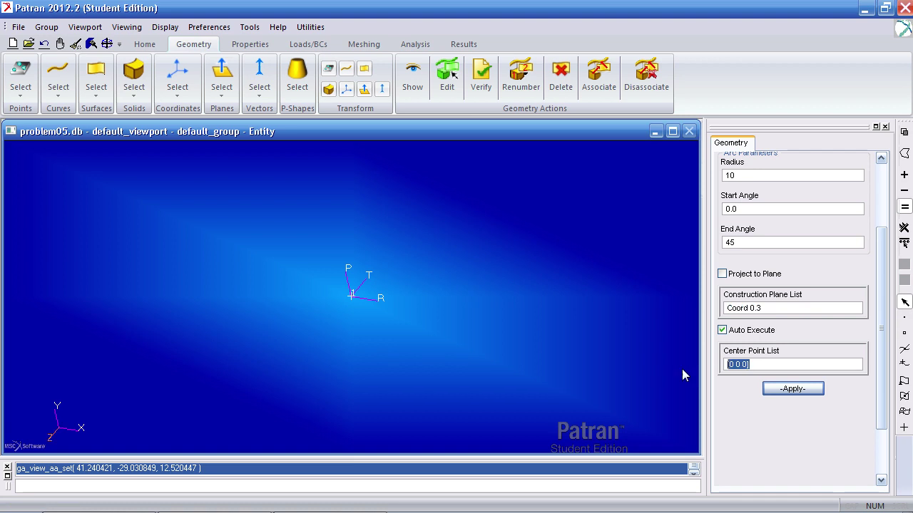
{"action": "left_click", "coordinate": [781, 391]}
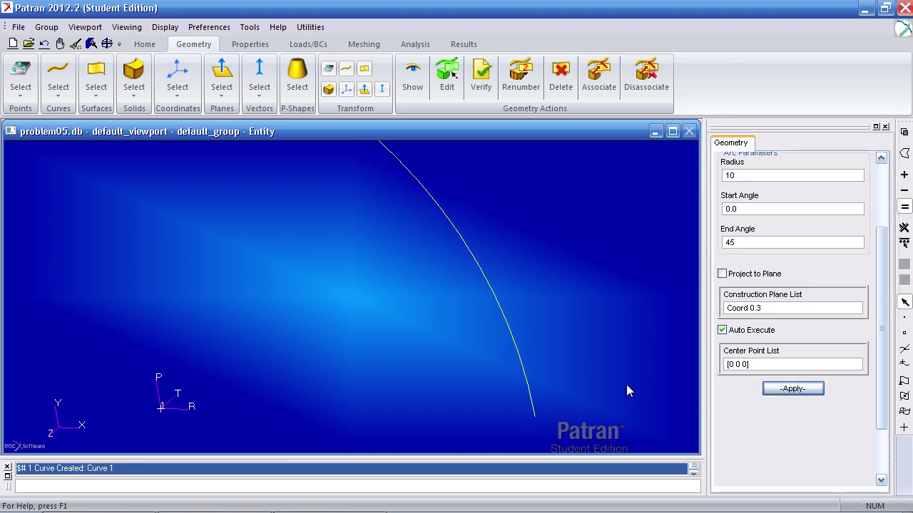
{"action": "middle_click_drag", "start_coordinate": [632, 378], "coordinate": [642, 405]}
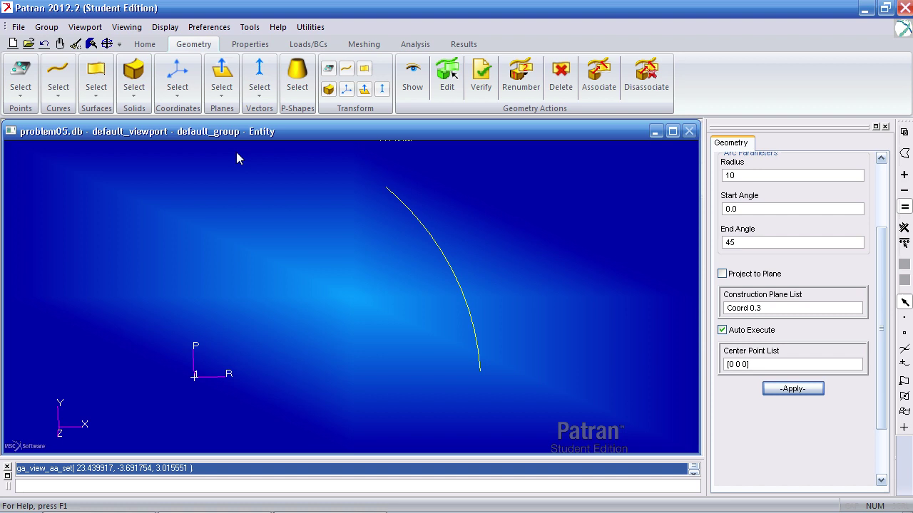
Undo that arc and recreate it spanning 270° to 315°.
{"action": "left_click", "coordinate": [44, 44]}
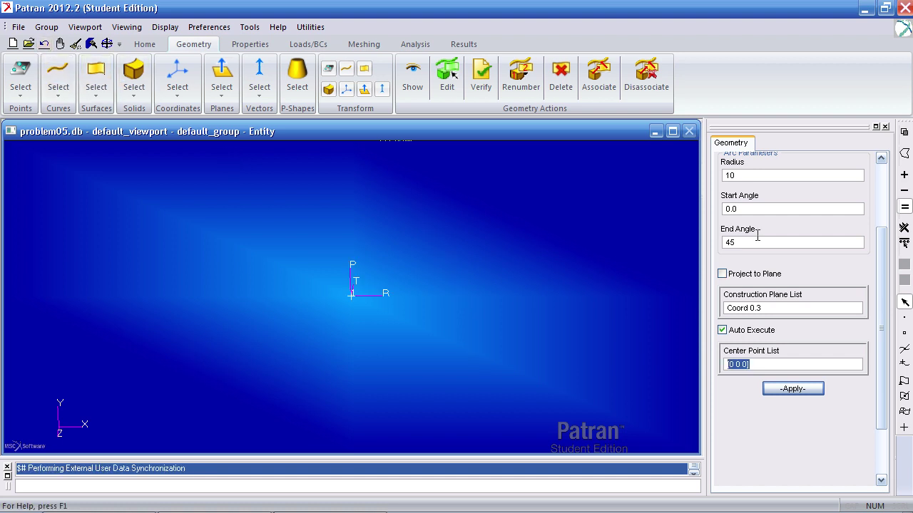
{"action": "double_click", "coordinate": [744, 208]}
{"action": "type", "text": "270"}
{"action": "key", "text": "Tab"}
{"action": "type", "text": "3"}
{"action": "left_click", "coordinate": [796, 390]}
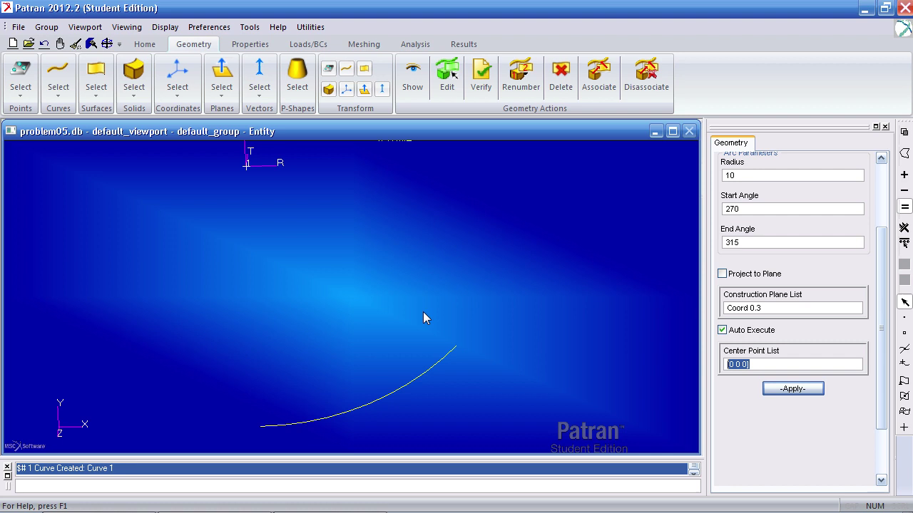
Apply a one-way-bias mesh seed to Curve 1 with L1 = .36 and L2 = .72.
{"action": "left_click", "coordinate": [436, 292]}
{"action": "left_click", "coordinate": [365, 44]}
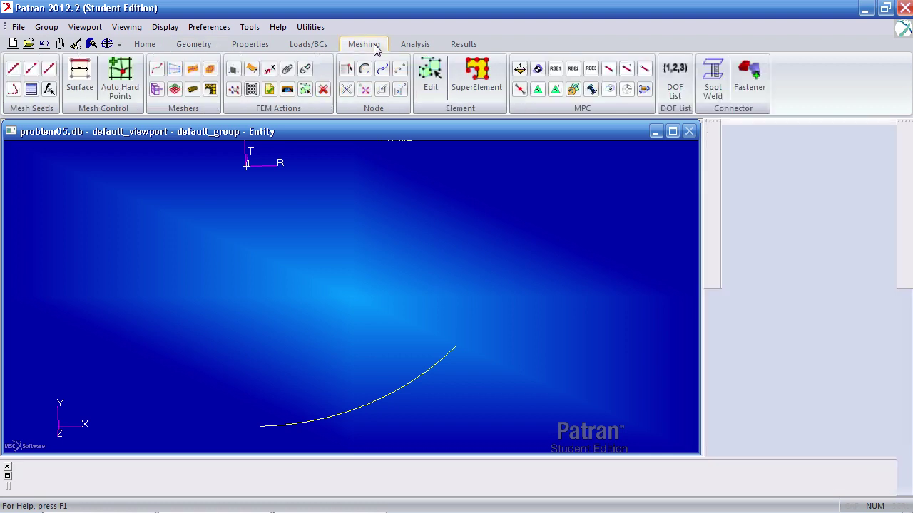
{"action": "left_click", "coordinate": [31, 69]}
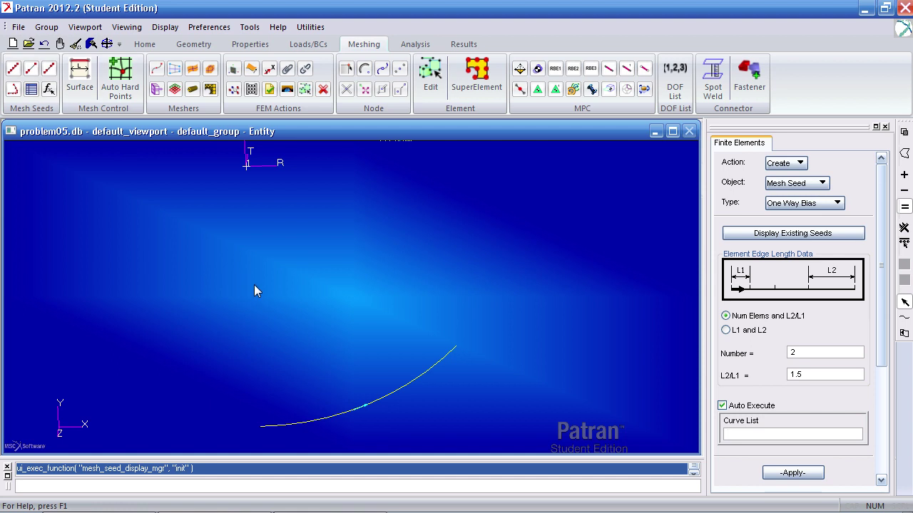
{"action": "middle_click_drag", "start_coordinate": [255, 291], "coordinate": [254, 252]}
{"action": "scroll", "coordinate": [288, 249], "scroll_direction": "up", "scroll_amount": 3}
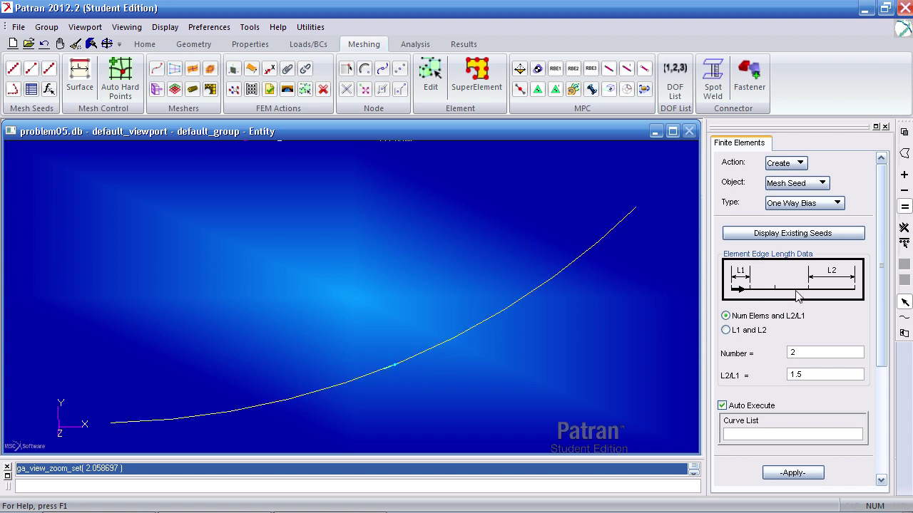
{"action": "left_click", "coordinate": [748, 332]}
{"action": "left_click_drag", "start_coordinate": [855, 352], "coordinate": [779, 360]}
{"action": "type", "text": ".36"}
{"action": "key", "text": "Tab"}
{"action": "type", "text": ".7"}
{"action": "left_click", "coordinate": [502, 311]}
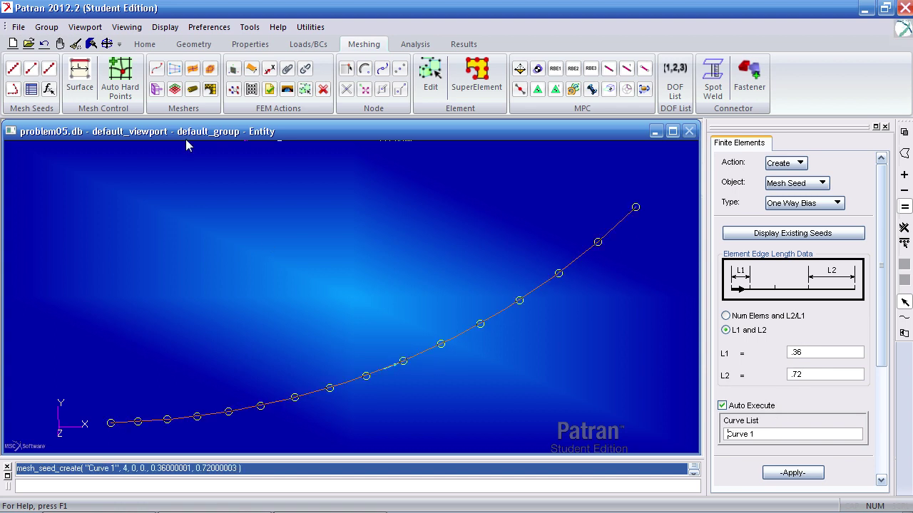
Mesh Curve 1 with Bar2 topology, producing 15 bar elements (IDs 1:15).
{"action": "left_click", "coordinate": [159, 75]}
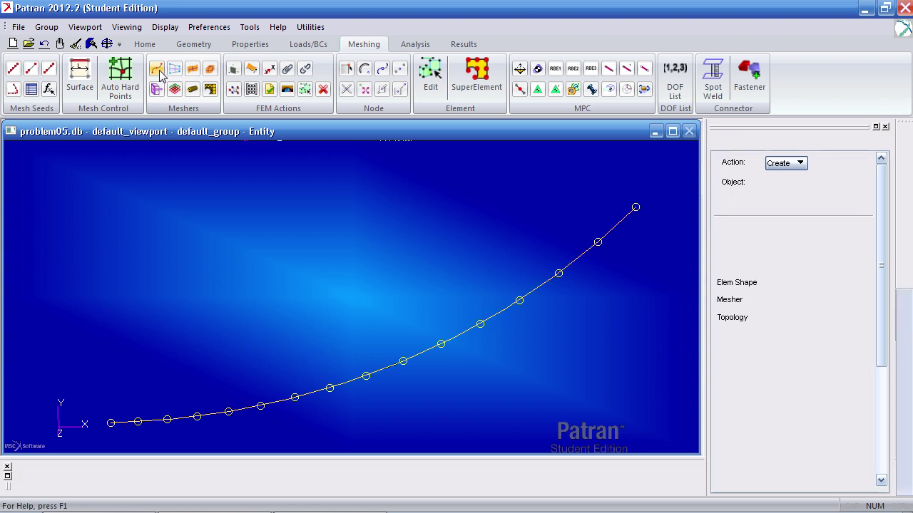
{"action": "left_click", "coordinate": [467, 334]}
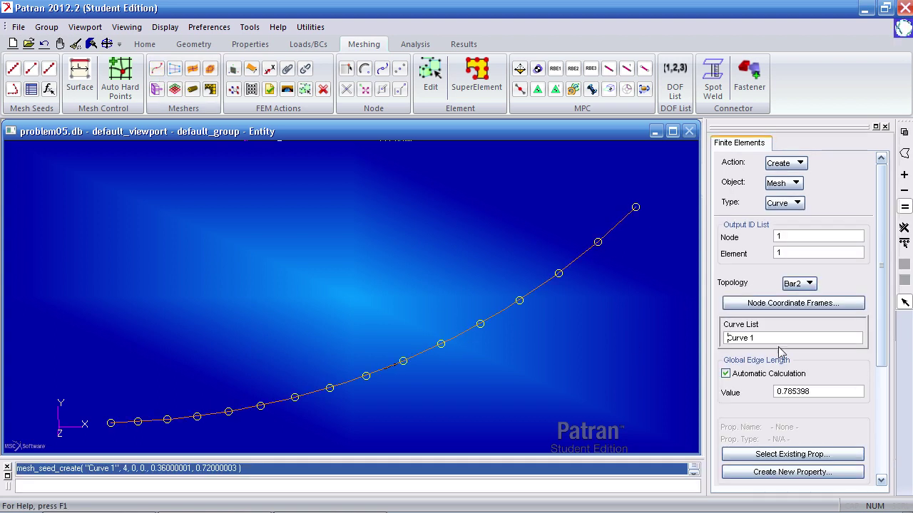
{"action": "left_click_drag", "start_coordinate": [881, 348], "coordinate": [878, 428]}
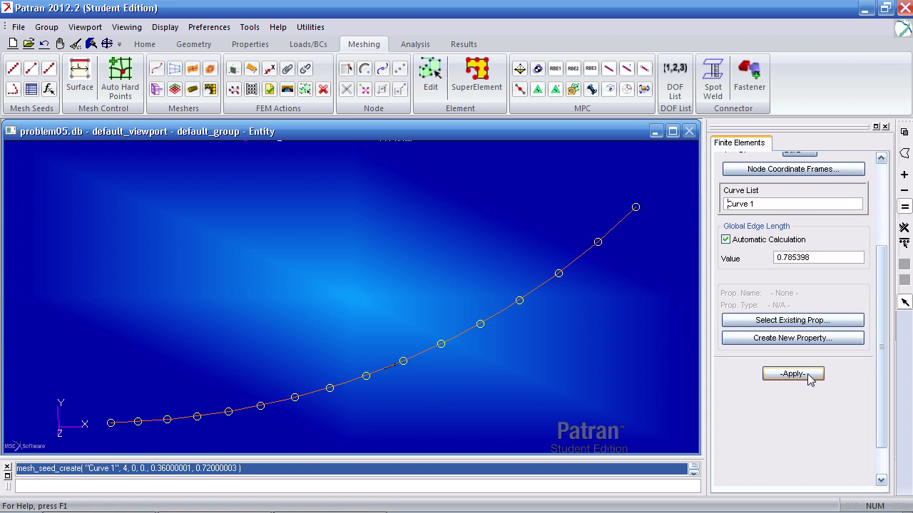
{"action": "left_click", "coordinate": [809, 375]}
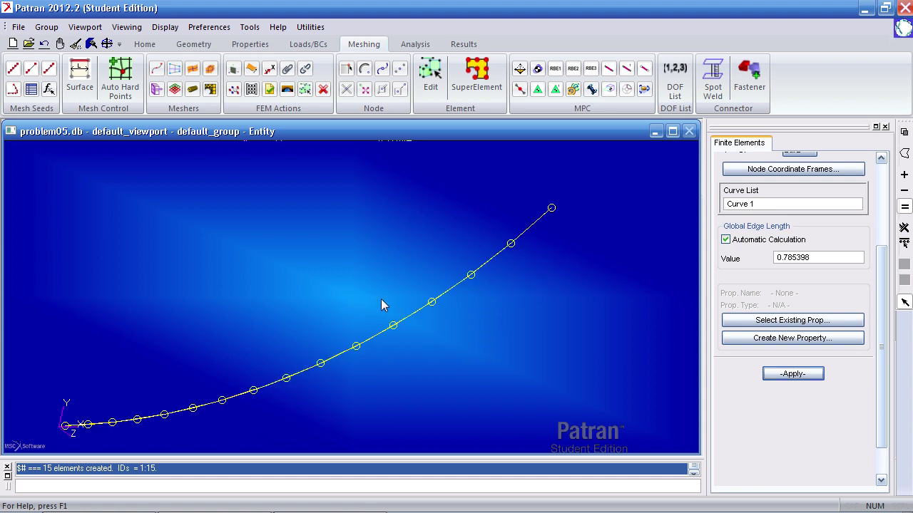
{"action": "scroll", "coordinate": [381, 305], "scroll_direction": "down", "scroll_amount": 3}
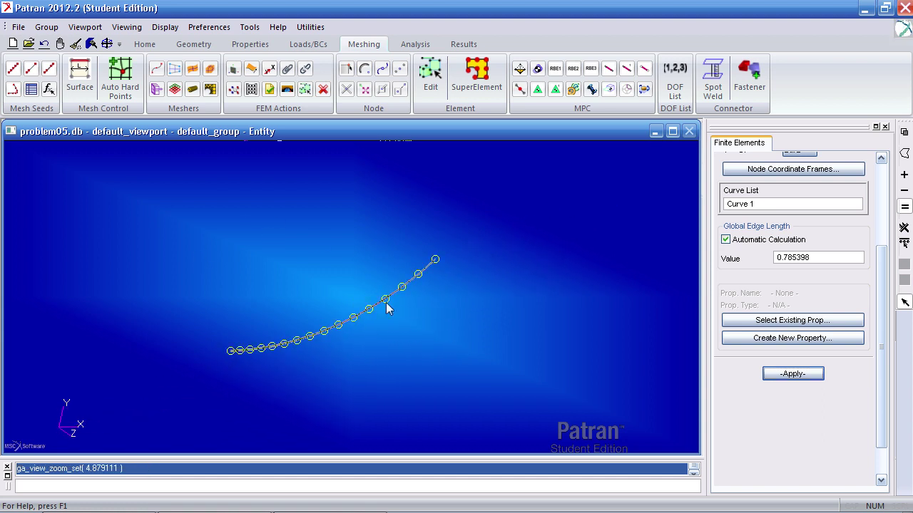
Pick bar elements 1:15 as the sweep base, filtering selection to beam elements.
{"action": "left_click", "coordinate": [251, 72]}
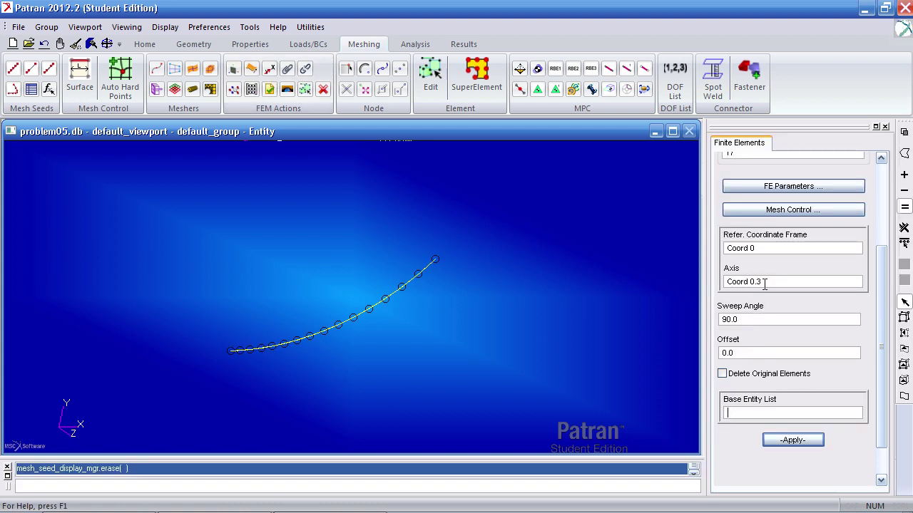
{"action": "left_click_drag", "start_coordinate": [445, 239], "coordinate": [235, 350]}
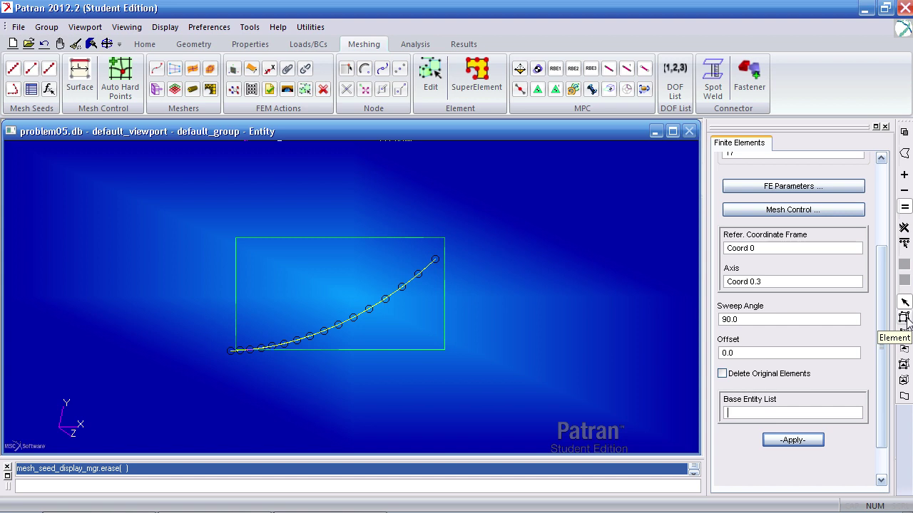
{"action": "left_click", "coordinate": [906, 322]}
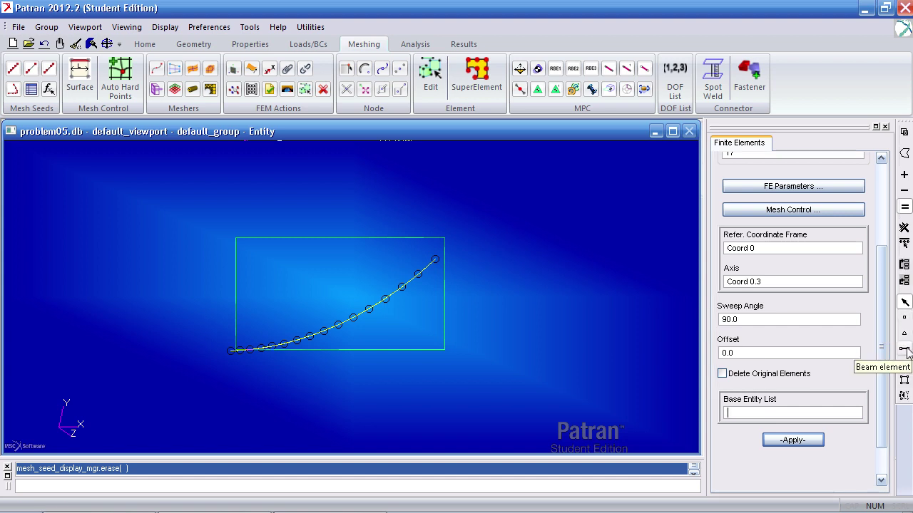
{"action": "left_click", "coordinate": [905, 349]}
{"action": "left_click_drag", "start_coordinate": [442, 241], "coordinate": [218, 367]}
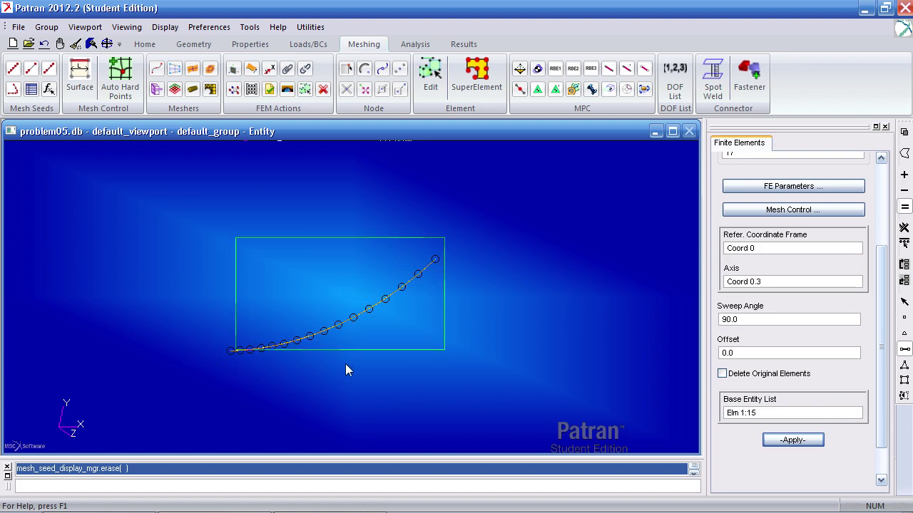
{"action": "left_click", "coordinate": [75, 45]}
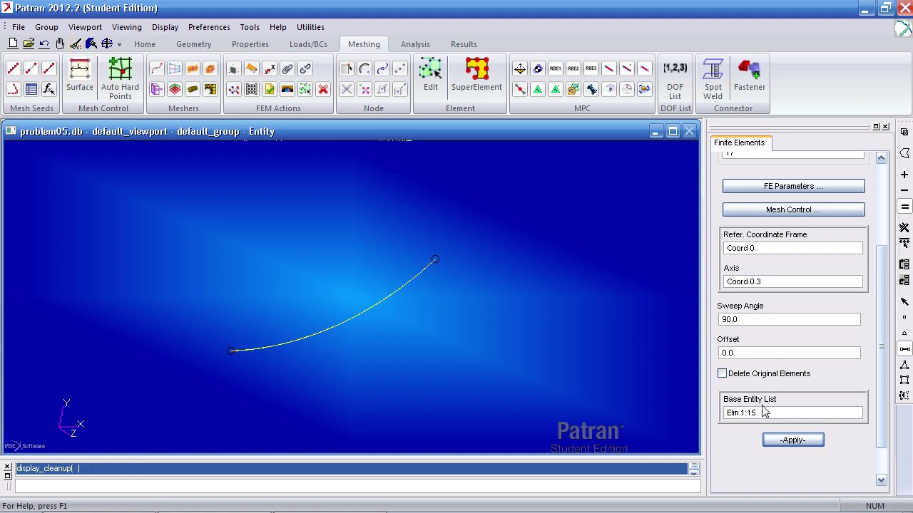
{"action": "left_click_drag", "start_coordinate": [762, 413], "coordinate": [724, 413]}
Set the sweep axis to Coord 0.2 and the sweep angle to 90.0.
{"action": "left_click_drag", "start_coordinate": [881, 260], "coordinate": [881, 270]}
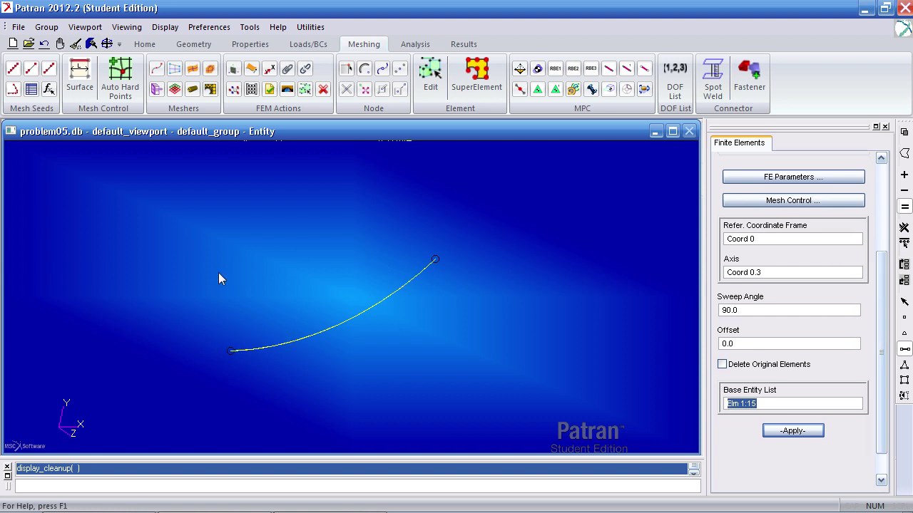
{"action": "left_click", "coordinate": [774, 272]}
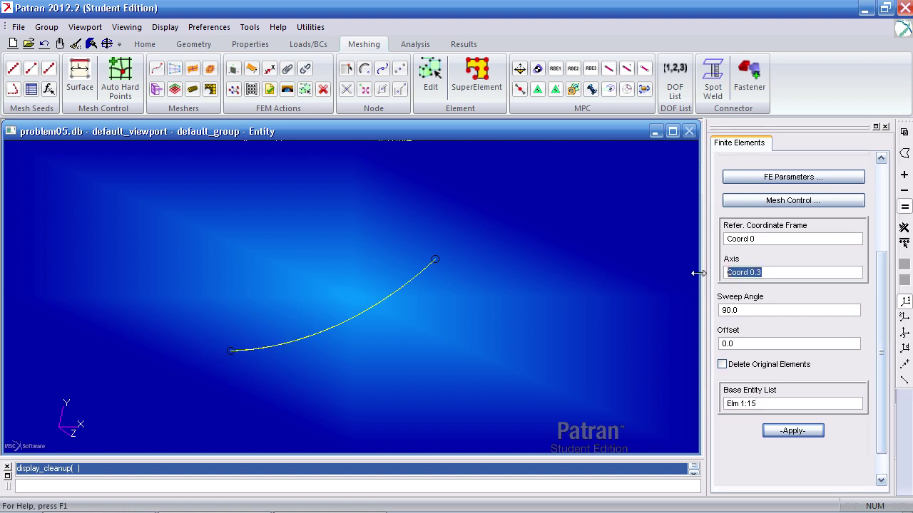
{"action": "left_click", "coordinate": [775, 272]}
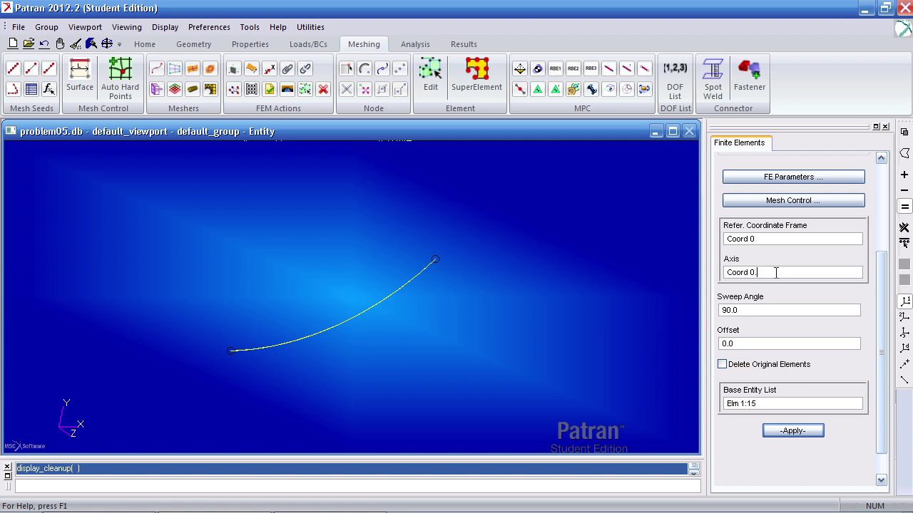
{"action": "left_click", "coordinate": [904, 333]}
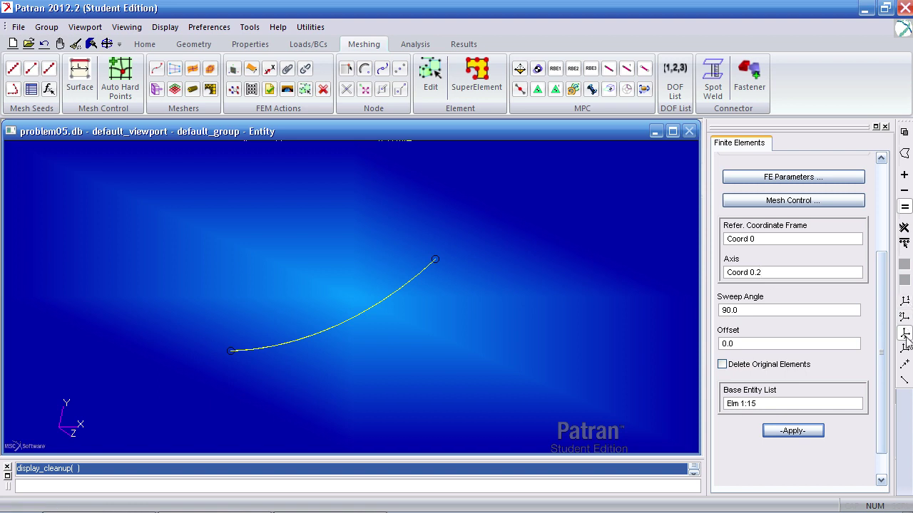
{"action": "left_click", "coordinate": [74, 425]}
{"action": "left_click_drag", "start_coordinate": [761, 273], "coordinate": [726, 273]}
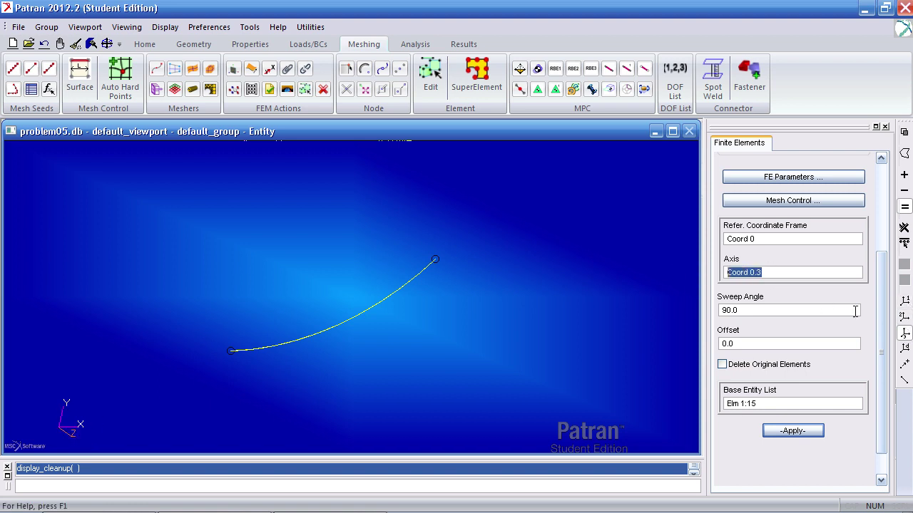
{"action": "left_click", "coordinate": [904, 318]}
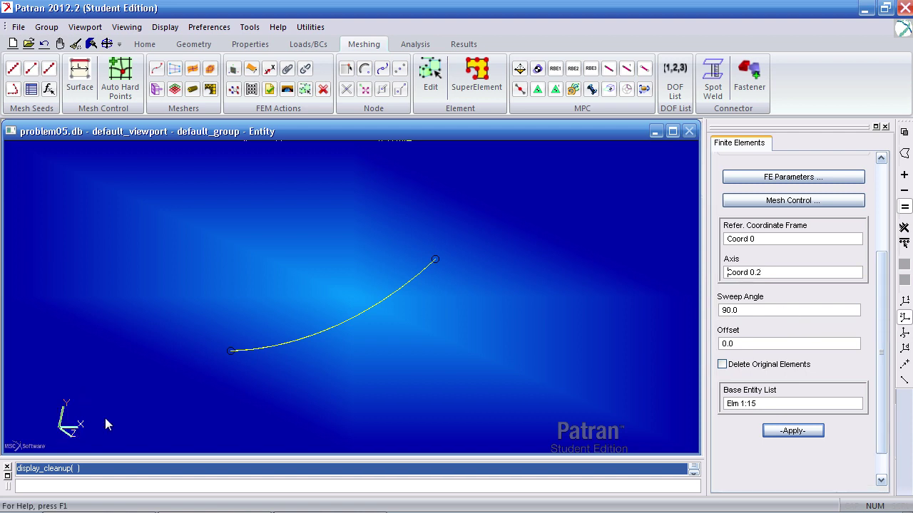
{"action": "left_click", "coordinate": [63, 419]}
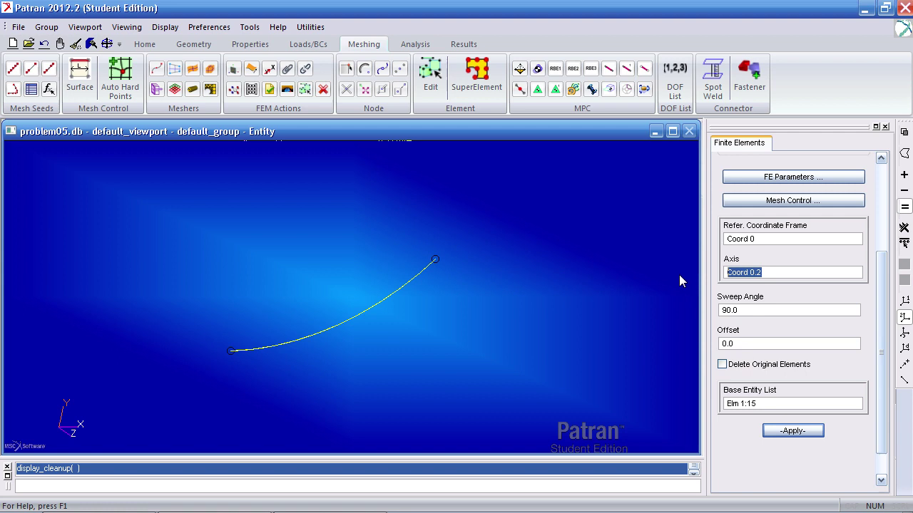
{"action": "left_click", "coordinate": [764, 308]}
{"action": "left_click_drag", "start_coordinate": [763, 309], "coordinate": [712, 307]}
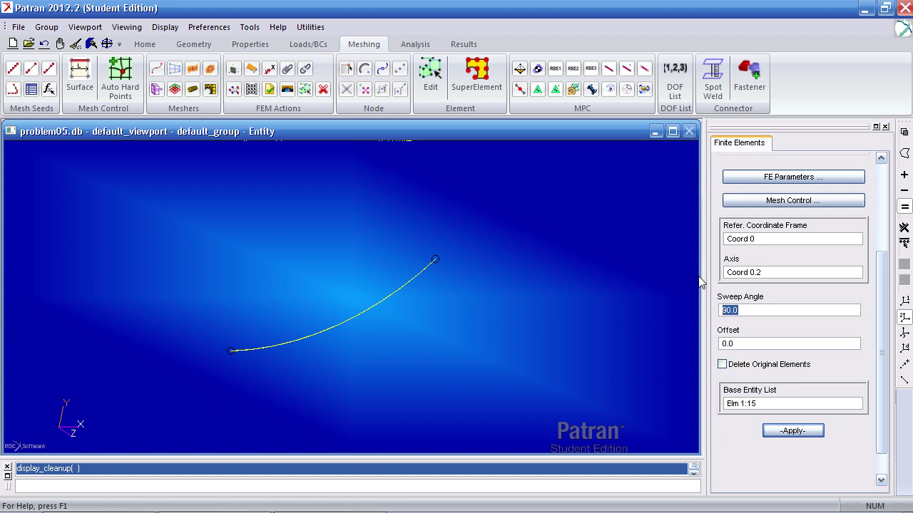
Set sweep mesh control Number to 1 and sweep, creating shell elements 16:165.
{"action": "left_click", "coordinate": [797, 201]}
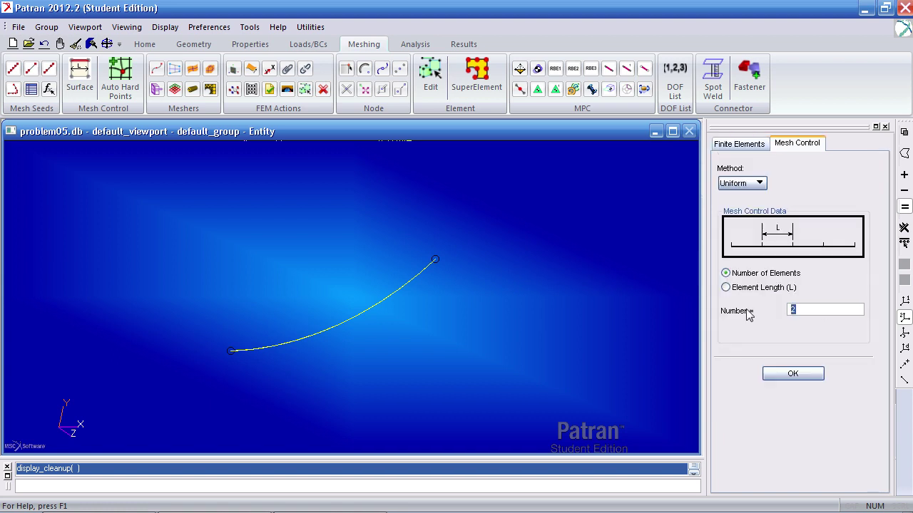
{"action": "type", "text": "10"}
{"action": "left_click", "coordinate": [800, 376]}
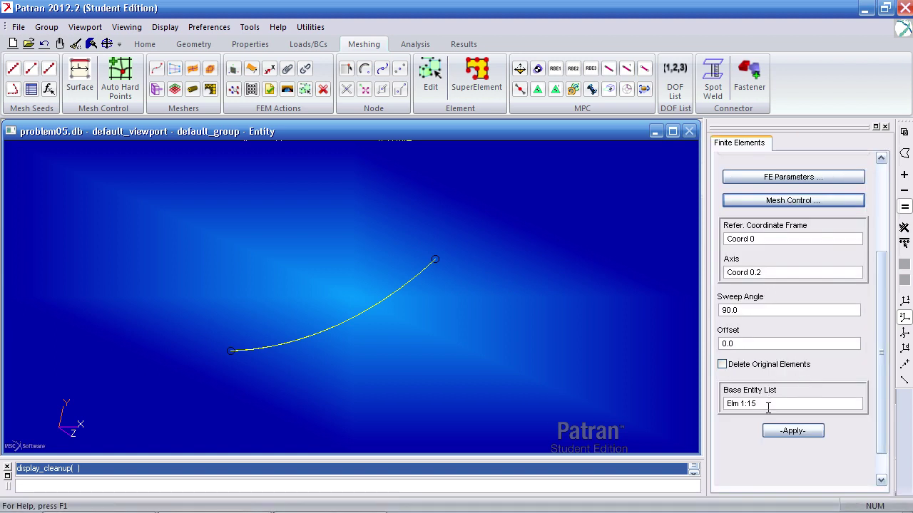
{"action": "left_click", "coordinate": [788, 431]}
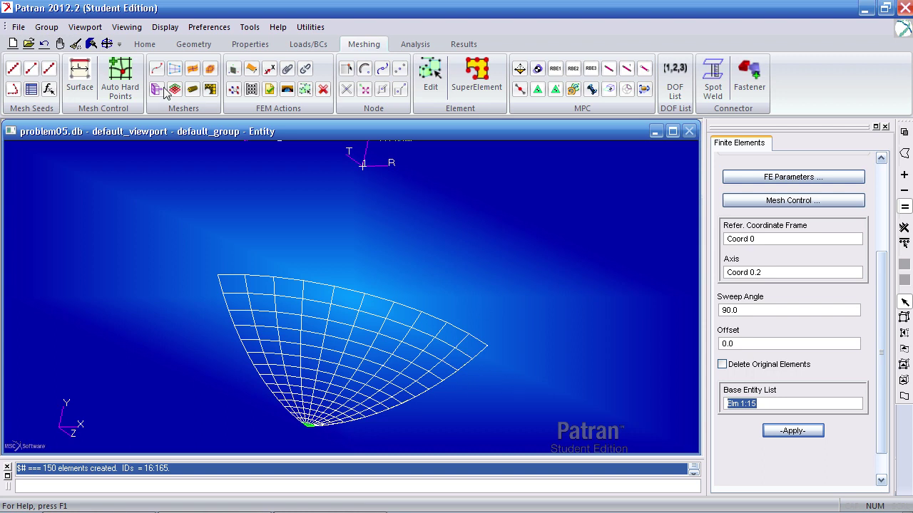
Undo the sweep and rerun it with Delete Original Elements ticked.
{"action": "left_click", "coordinate": [44, 44]}
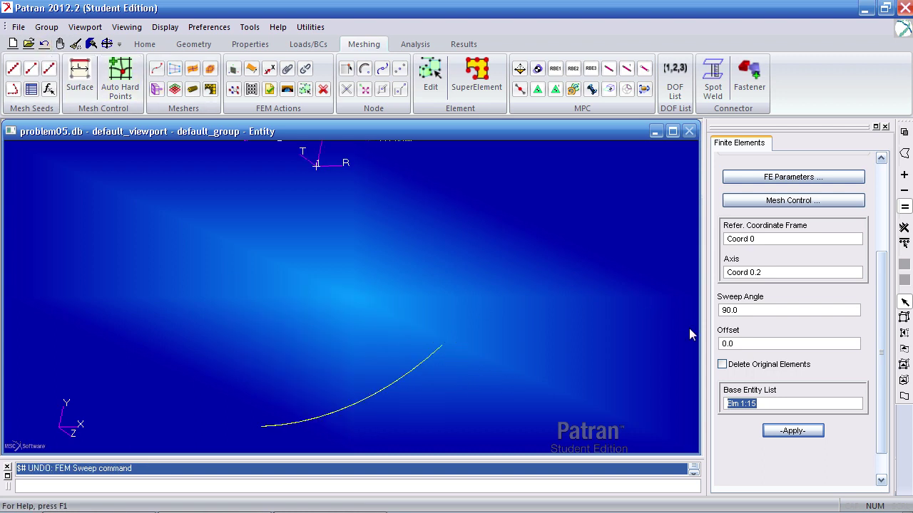
{"action": "left_click", "coordinate": [722, 364]}
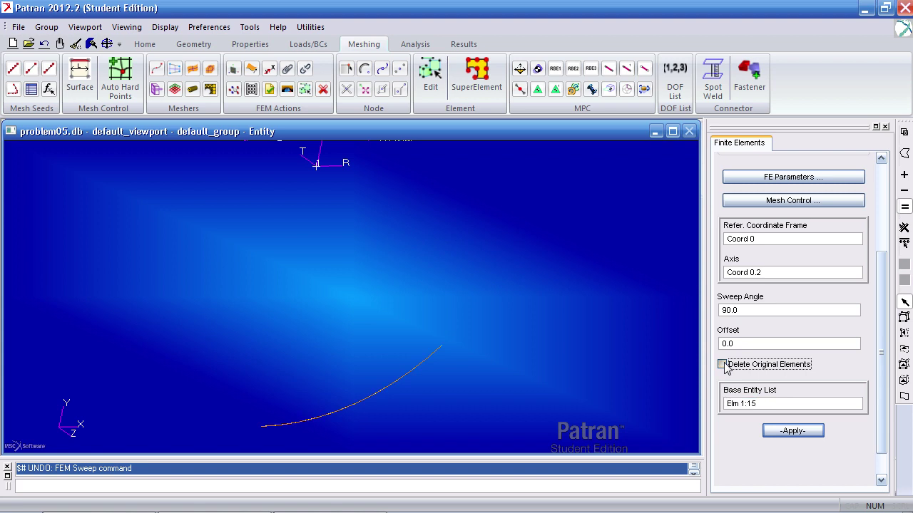
{"action": "left_click", "coordinate": [796, 432]}
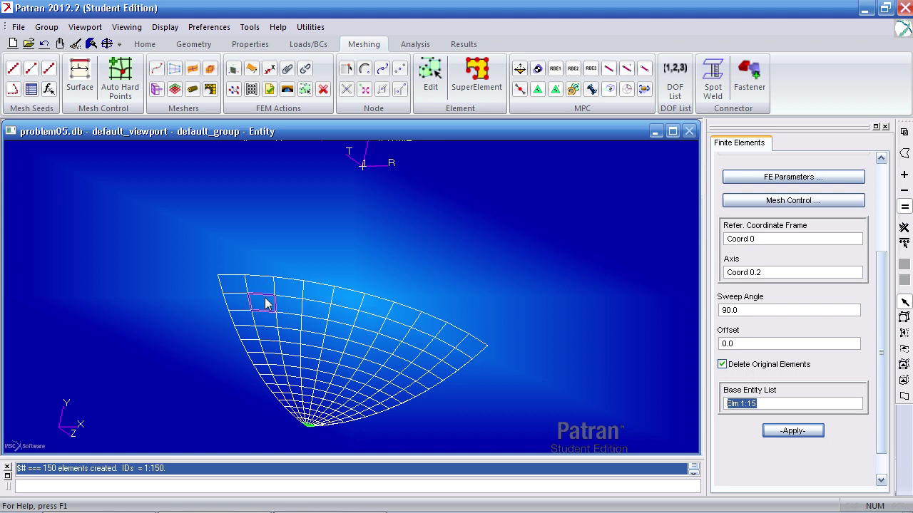
Turn on element ID labels and view the fan mesh face-on, zoomed in.
{"action": "left_click", "coordinate": [144, 44]}
{"action": "left_click", "coordinate": [419, 93]}
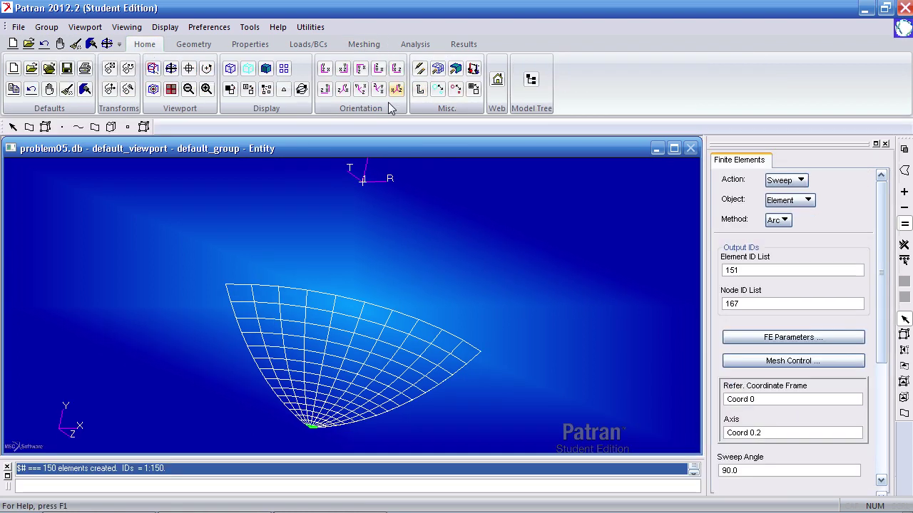
{"action": "left_click", "coordinate": [143, 128]}
{"action": "middle_click_drag", "start_coordinate": [513, 314], "coordinate": [485, 310]}
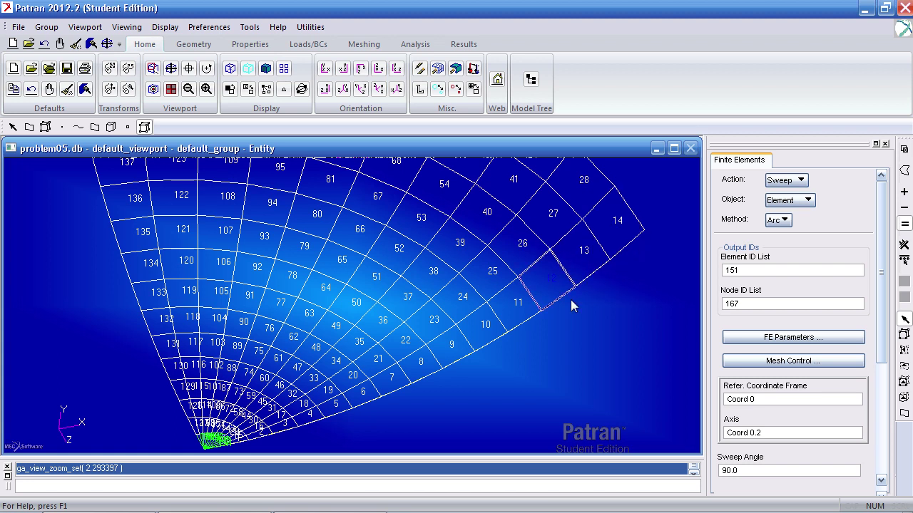
{"action": "left_click_drag", "start_coordinate": [880, 315], "coordinate": [877, 359]}
{"action": "scroll", "coordinate": [785, 367], "scroll_direction": "down", "scroll_amount": 3}
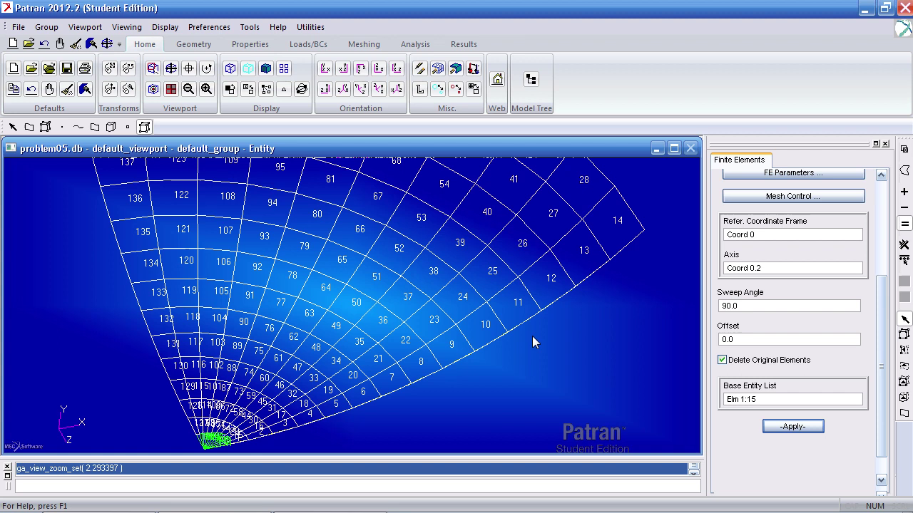
{"action": "scroll", "coordinate": [555, 352], "scroll_direction": "down", "scroll_amount": 5}
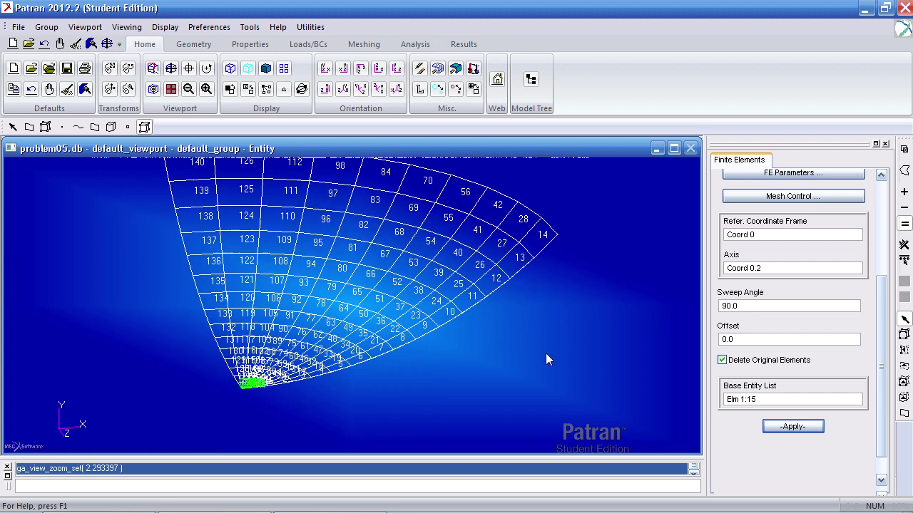
{"action": "scroll", "coordinate": [545, 356], "scroll_direction": "up", "scroll_amount": 3}
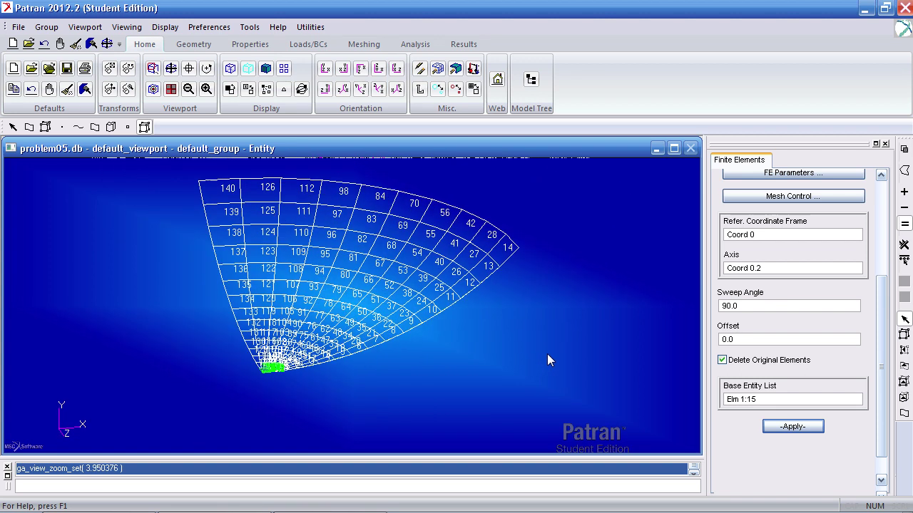
Open the Modify / Node / Edit form in the meshing tools.
{"action": "left_click", "coordinate": [376, 47]}
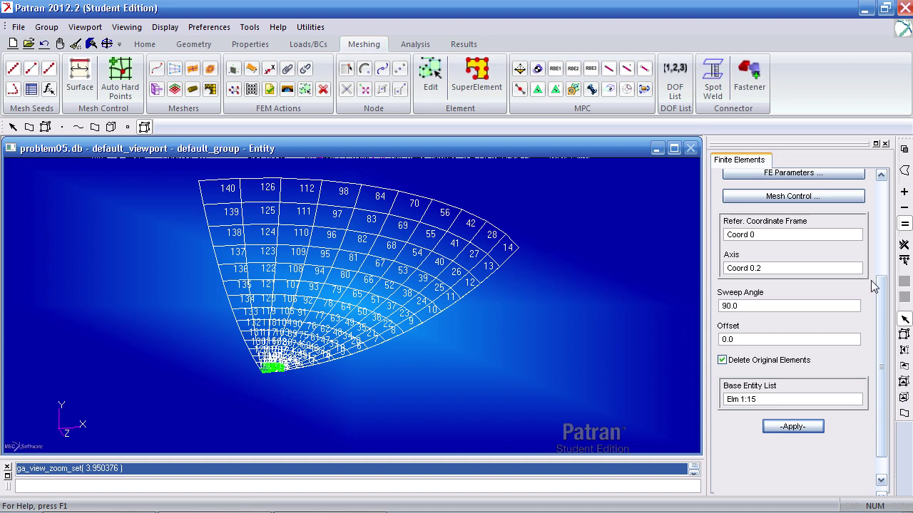
{"action": "left_click_drag", "start_coordinate": [882, 285], "coordinate": [881, 191]}
{"action": "left_click", "coordinate": [800, 180]}
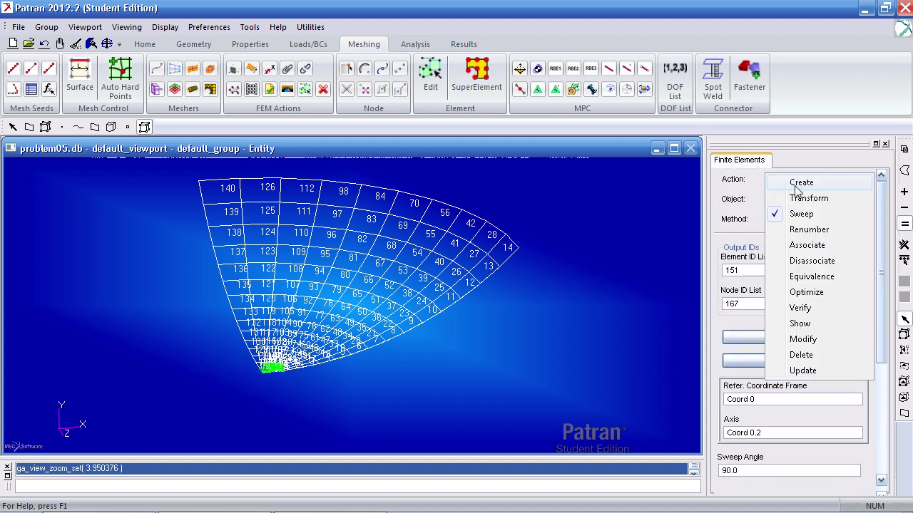
{"action": "left_click", "coordinate": [799, 336]}
{"action": "left_click", "coordinate": [784, 200]}
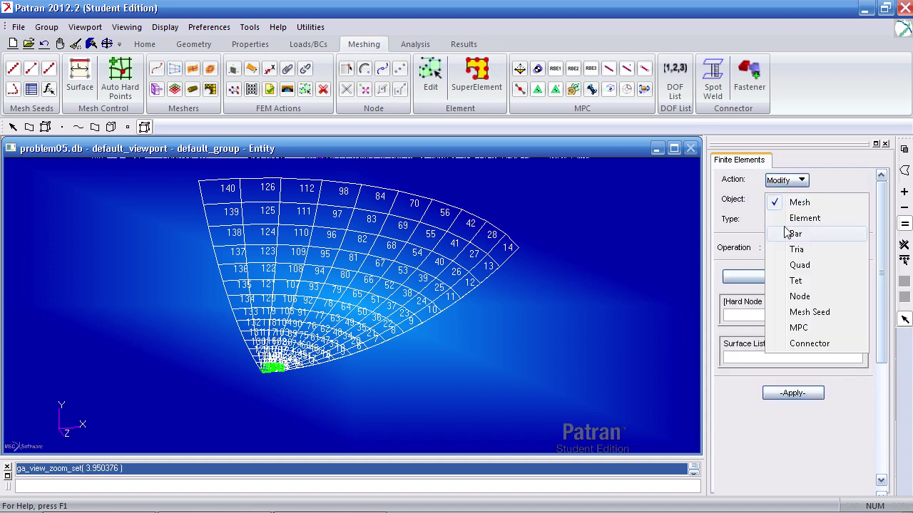
{"action": "left_click", "coordinate": [795, 298]}
{"action": "left_click", "coordinate": [783, 221]}
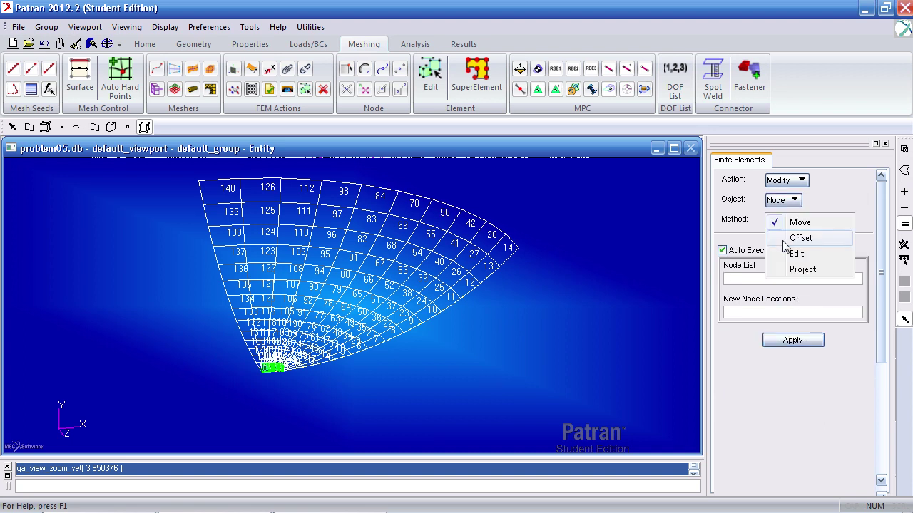
{"action": "left_click", "coordinate": [788, 251]}
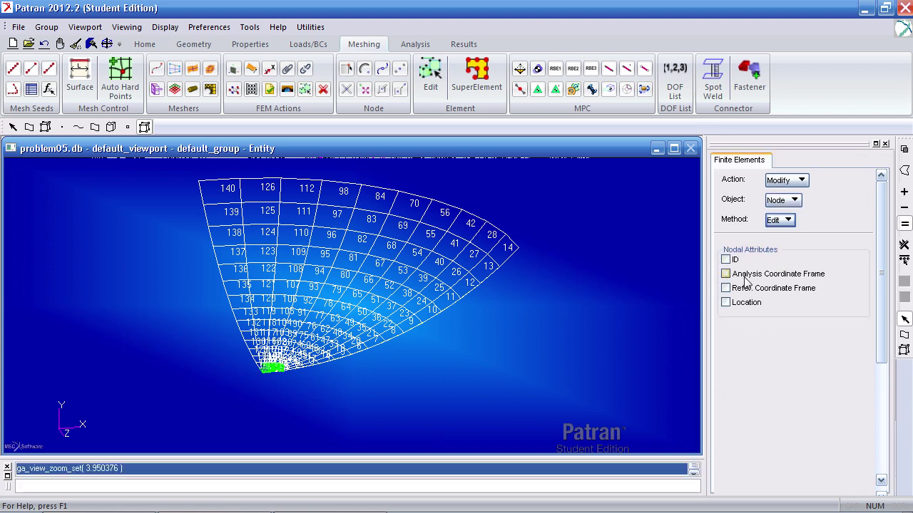
Set Coord 1 as the analysis frame and Coord 0 as the reference frame.
{"action": "left_click", "coordinate": [726, 275]}
{"action": "left_click", "coordinate": [726, 288]}
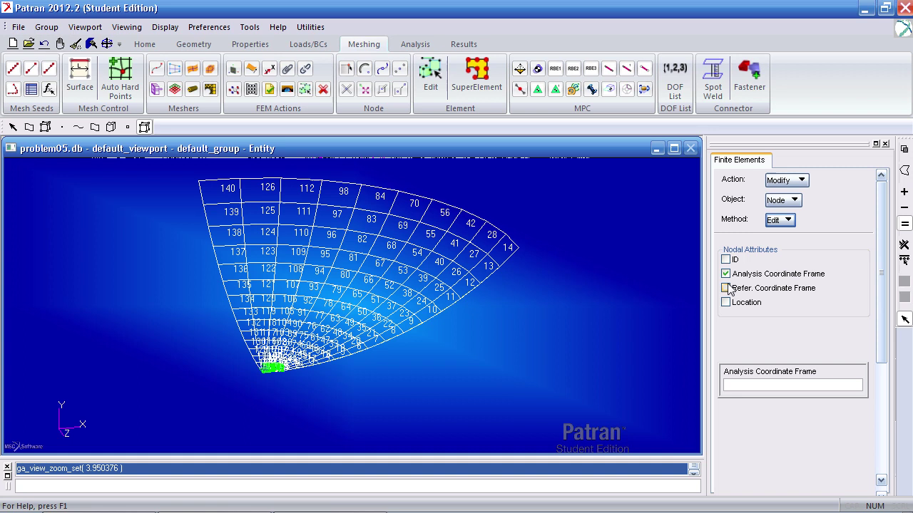
{"action": "scroll", "coordinate": [870, 285], "scroll_direction": "down", "scroll_amount": 3}
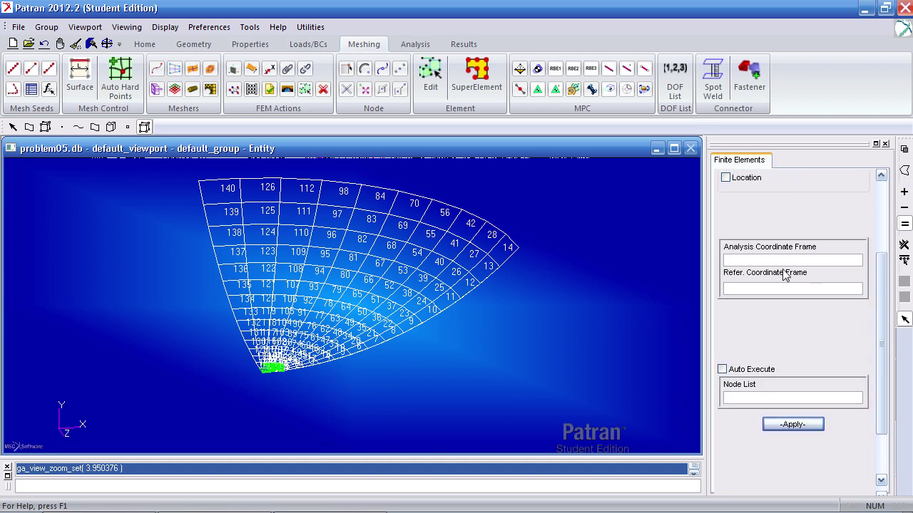
{"action": "middle_click_drag", "start_coordinate": [688, 277], "coordinate": [503, 300], "text": "shift"}
{"action": "left_click", "coordinate": [343, 206]}
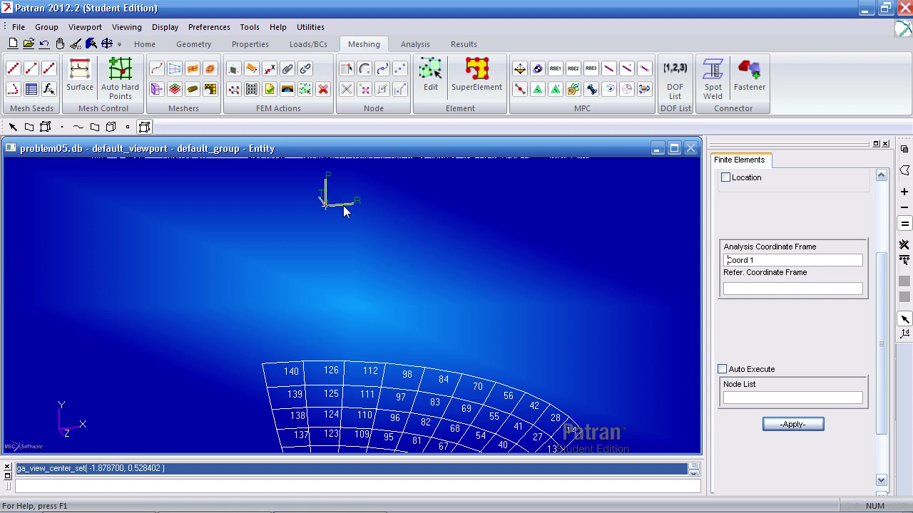
{"action": "left_click", "coordinate": [738, 289]}
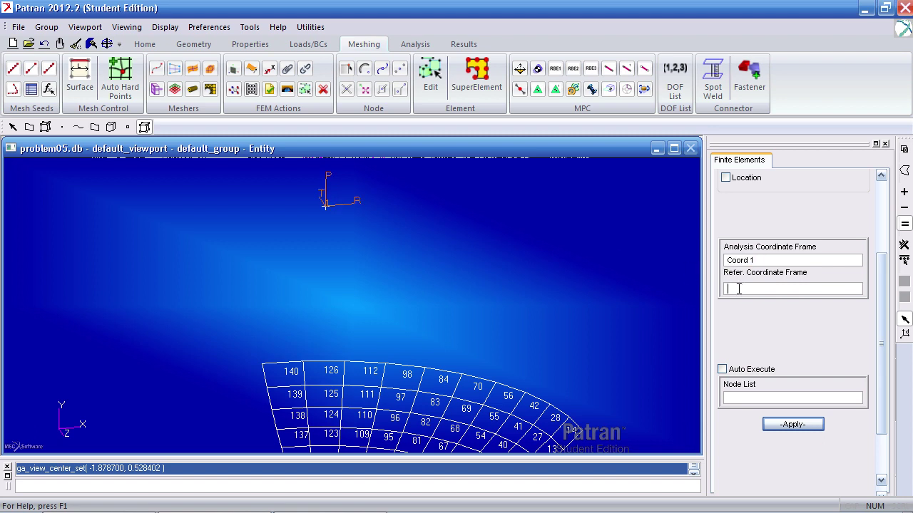
{"action": "left_click", "coordinate": [74, 428]}
Box-select all nodes 1:166 and apply the frame change.
{"action": "left_click", "coordinate": [798, 398]}
{"action": "scroll", "coordinate": [630, 329], "scroll_direction": "down", "scroll_amount": 3}
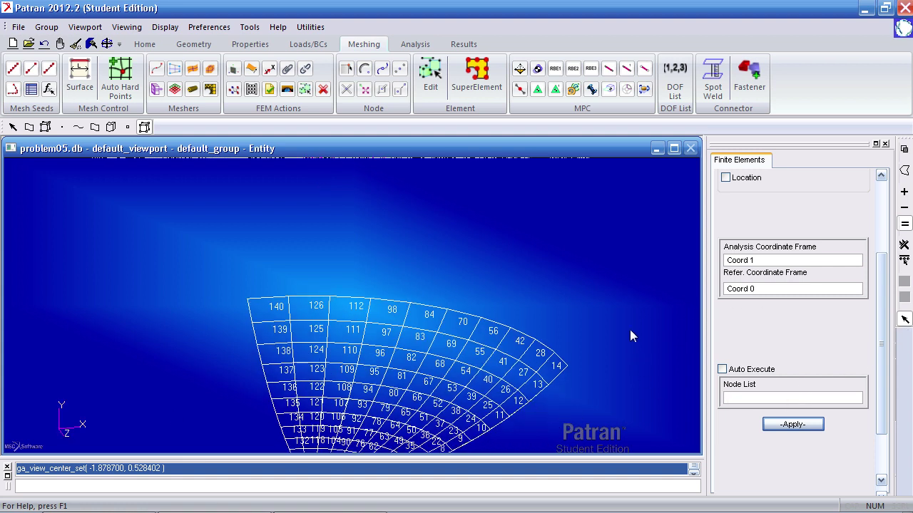
{"action": "left_click_drag", "start_coordinate": [667, 433], "coordinate": [631, 343]}
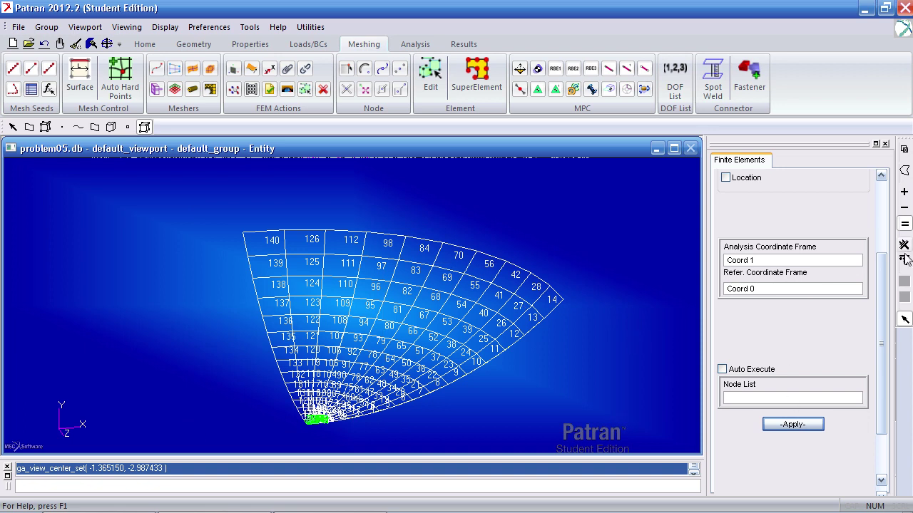
{"action": "left_click", "coordinate": [789, 426]}
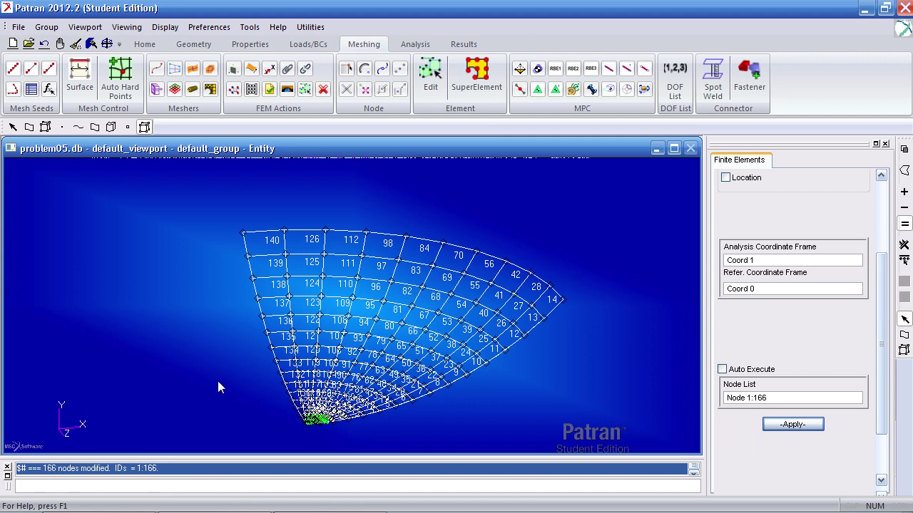
{"action": "middle_click_drag", "start_coordinate": [194, 371], "coordinate": [227, 363]}
Create isotropic material 'material' with elastic modulus 10e6 and Poisson ratio .3.
{"action": "left_click", "coordinate": [249, 44]}
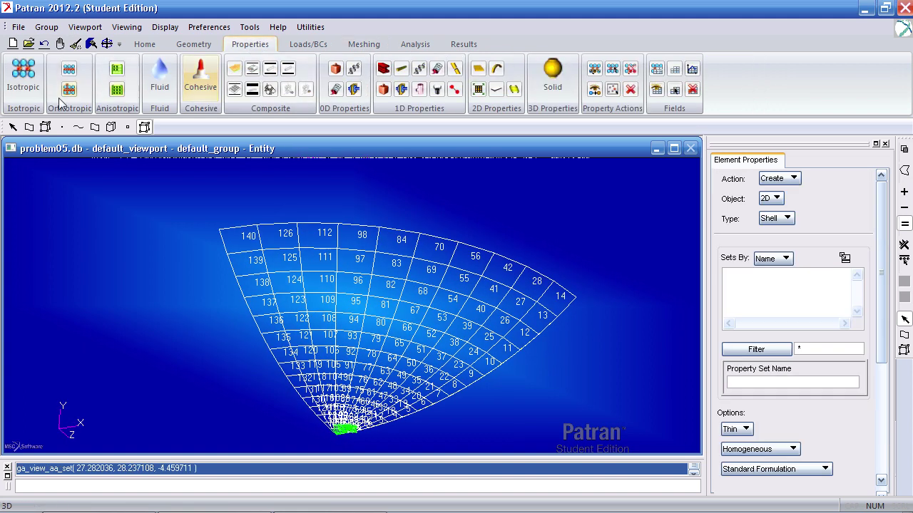
{"action": "left_click", "coordinate": [19, 90]}
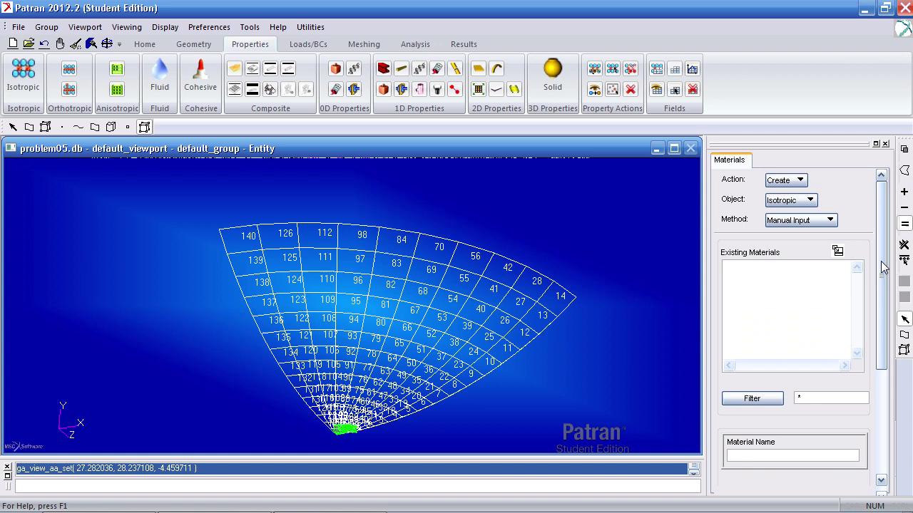
{"action": "left_click_drag", "start_coordinate": [883, 267], "coordinate": [841, 342]}
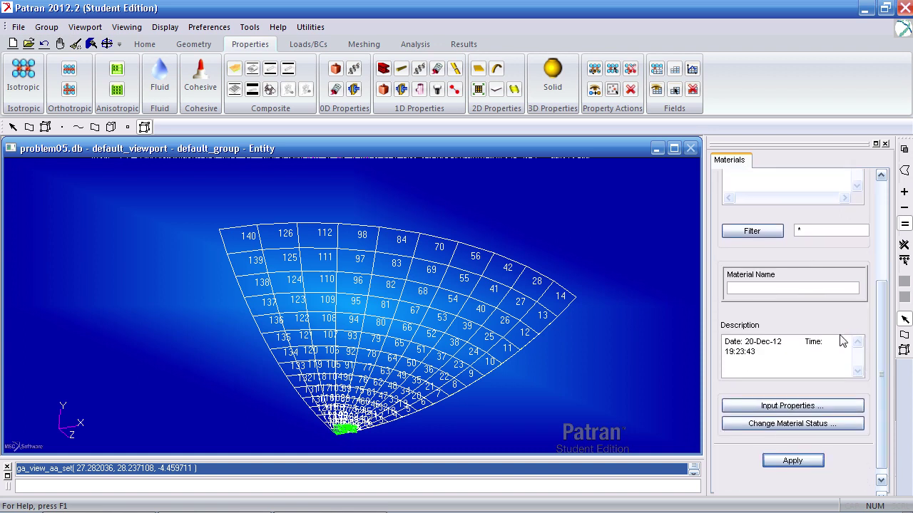
{"action": "left_click", "coordinate": [795, 284]}
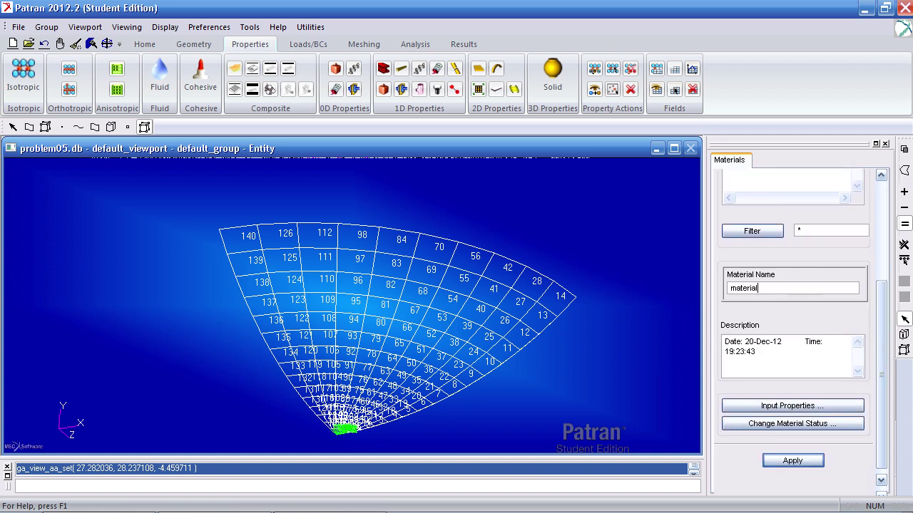
{"action": "left_click", "coordinate": [816, 406]}
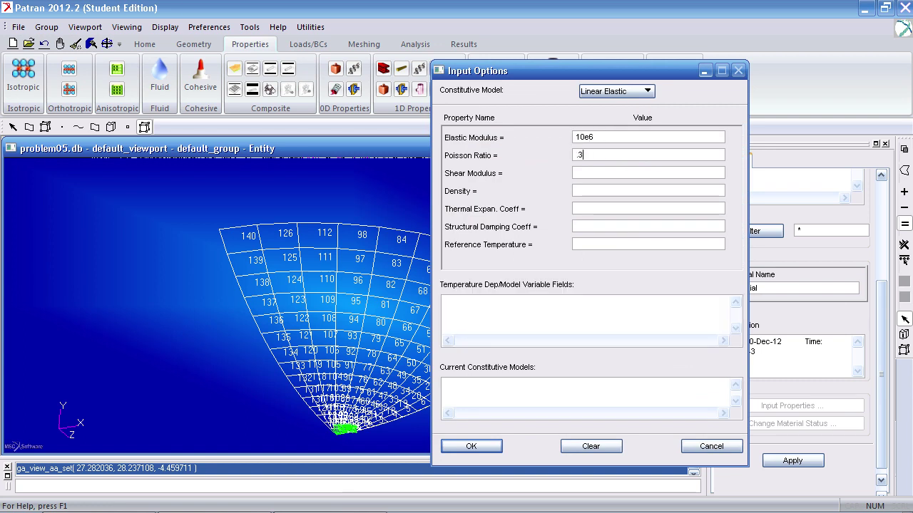
{"action": "left_click", "coordinate": [485, 447]}
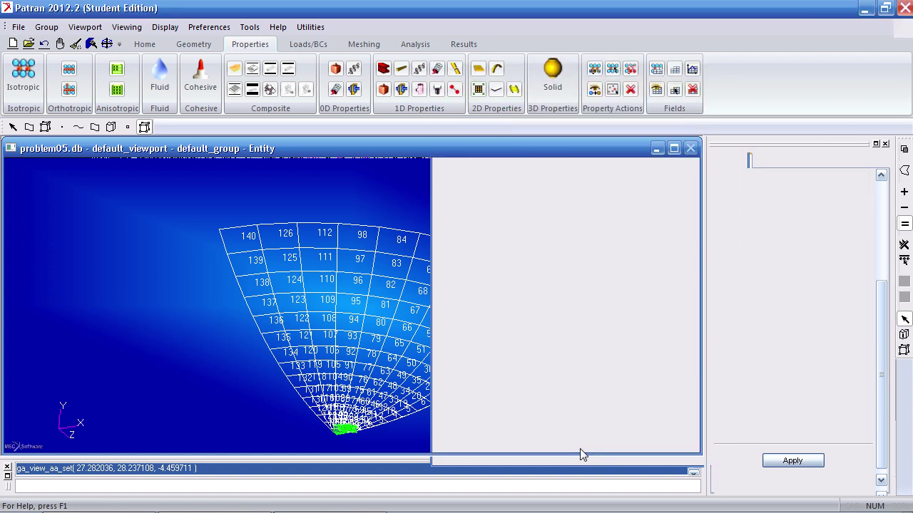
{"action": "left_click", "coordinate": [792, 461]}
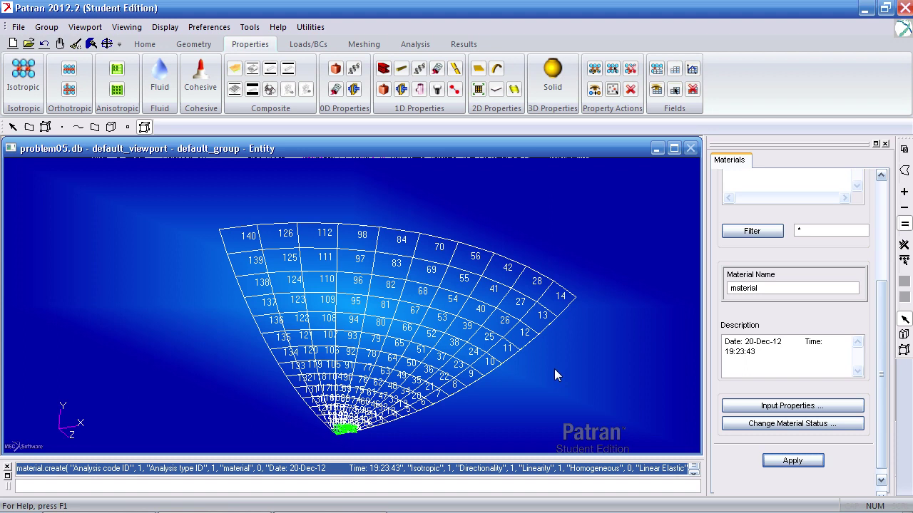
Turn off the element and node number labels.
{"action": "middle_click_drag", "start_coordinate": [554, 368], "coordinate": [339, 205]}
{"action": "left_click", "coordinate": [144, 127]}
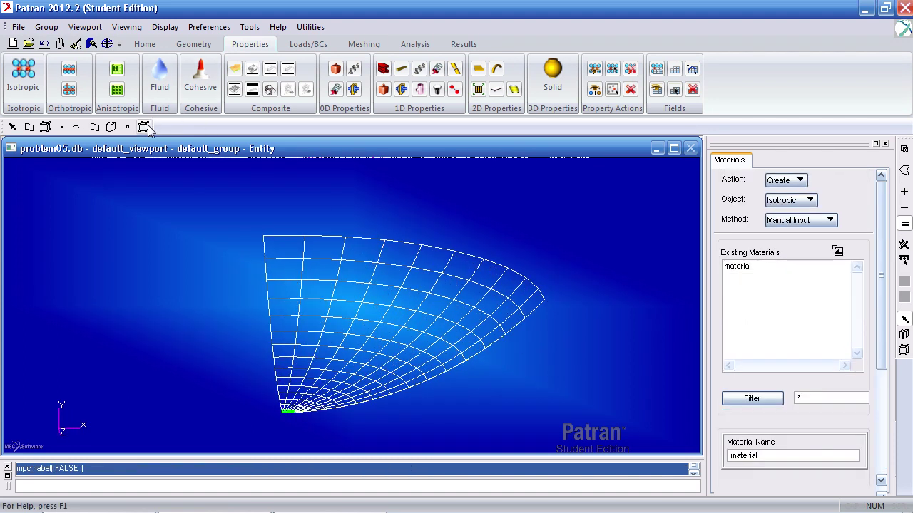
{"action": "scroll", "coordinate": [199, 71], "scroll_direction": "up", "scroll_amount": 2}
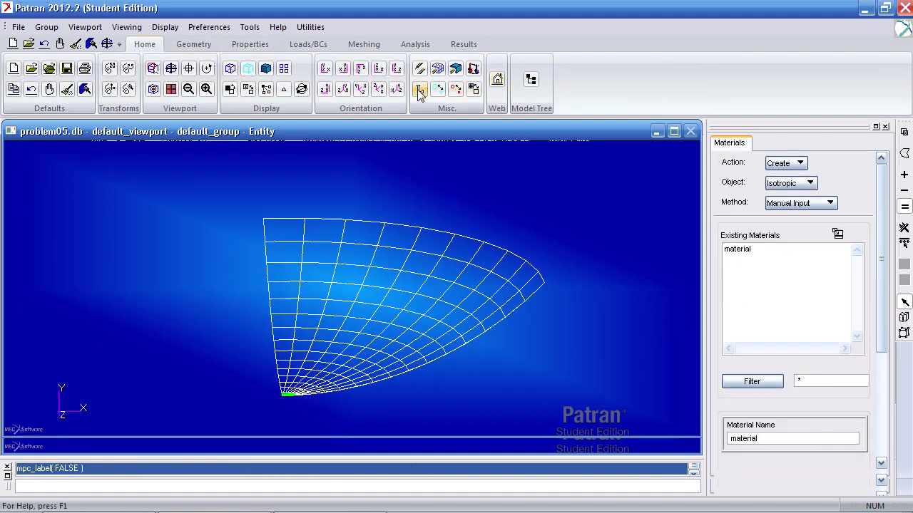
{"action": "left_click", "coordinate": [248, 45]}
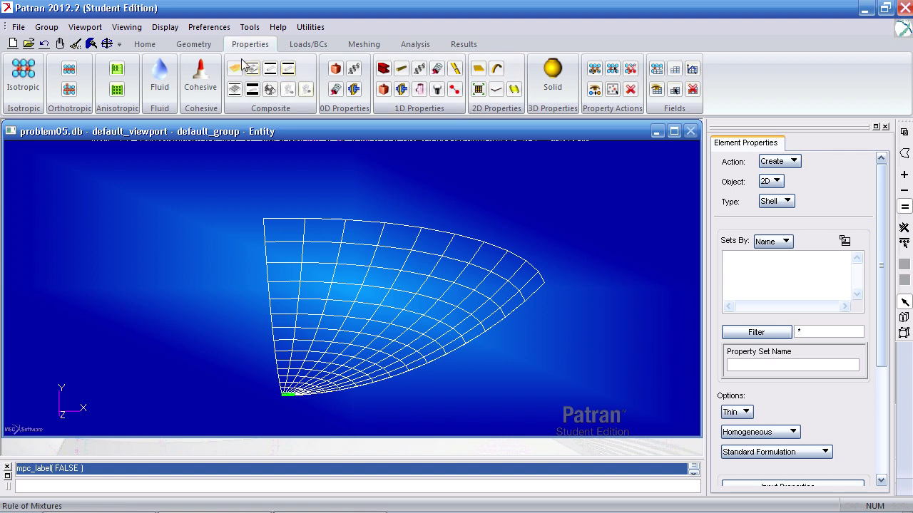
Define 2D shell property 'property' using material 'material' with thickness .05.
{"action": "left_click", "coordinate": [478, 74]}
{"action": "left_click_drag", "start_coordinate": [880, 295], "coordinate": [879, 342]}
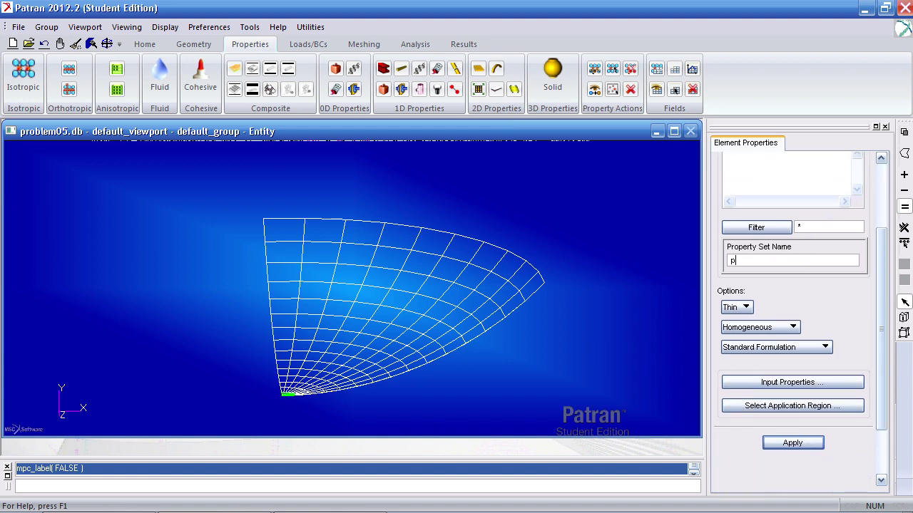
{"action": "left_click", "coordinate": [792, 383]}
{"action": "left_click", "coordinate": [709, 133]}
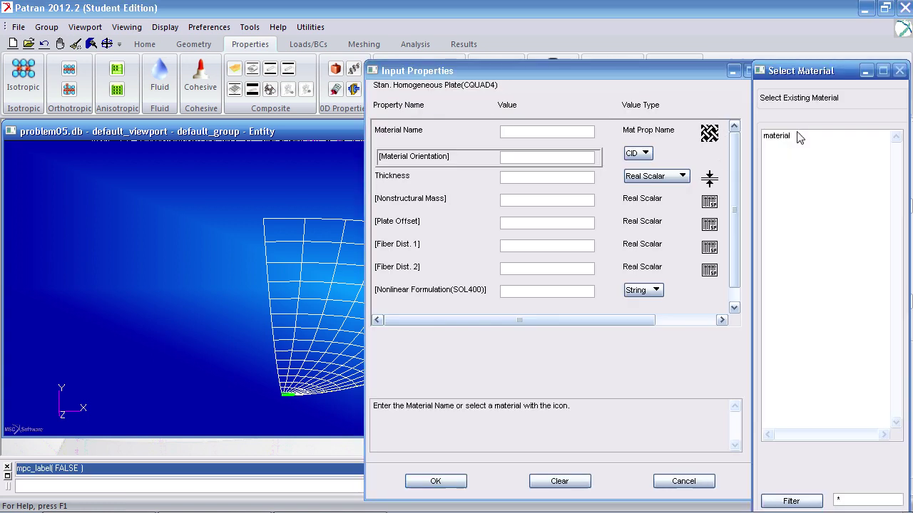
{"action": "left_click", "coordinate": [798, 137]}
{"action": "left_click", "coordinate": [555, 180]}
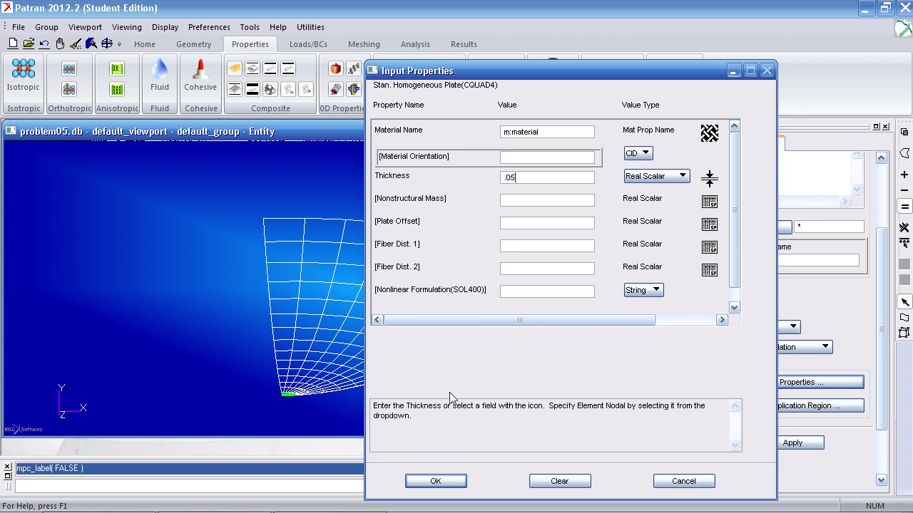
{"action": "left_click", "coordinate": [435, 481]}
{"action": "left_click", "coordinate": [756, 405]}
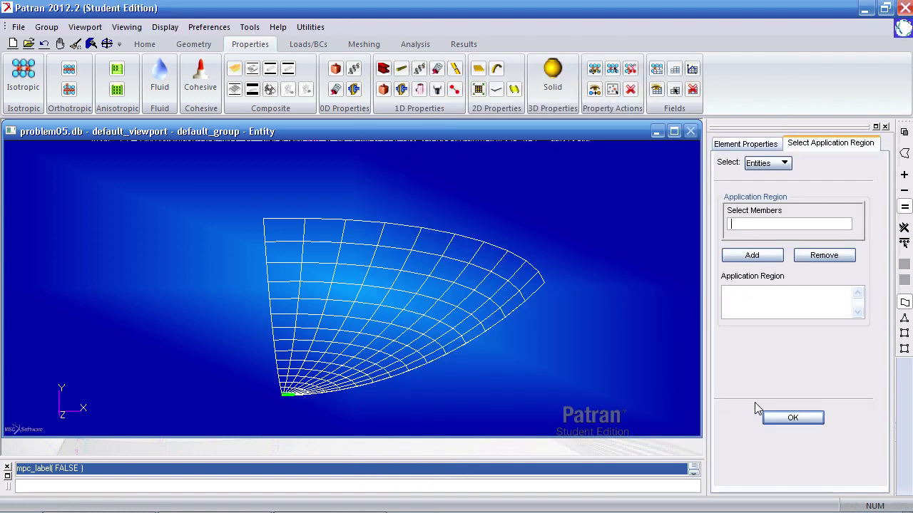
Restrict picking to shell elements and clear the application region's member list.
{"action": "left_click", "coordinate": [903, 350]}
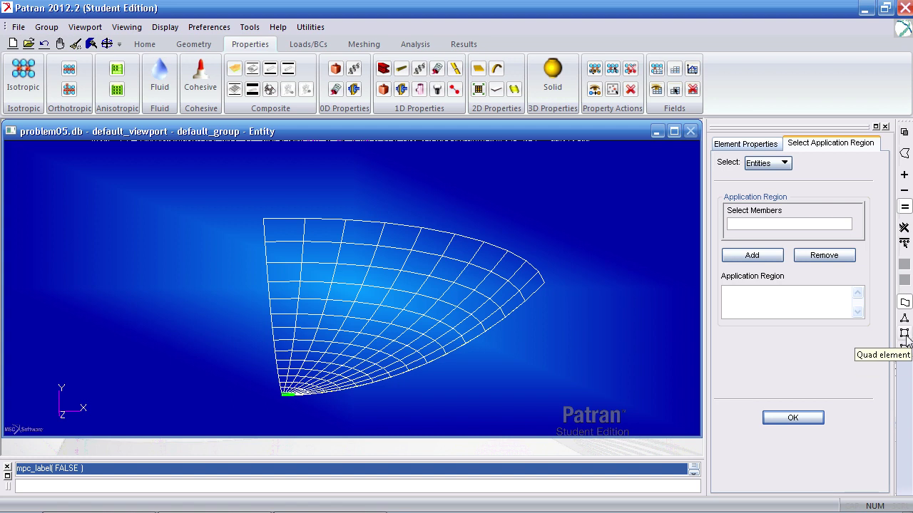
{"action": "left_click_drag", "start_coordinate": [645, 404], "coordinate": [168, 181]}
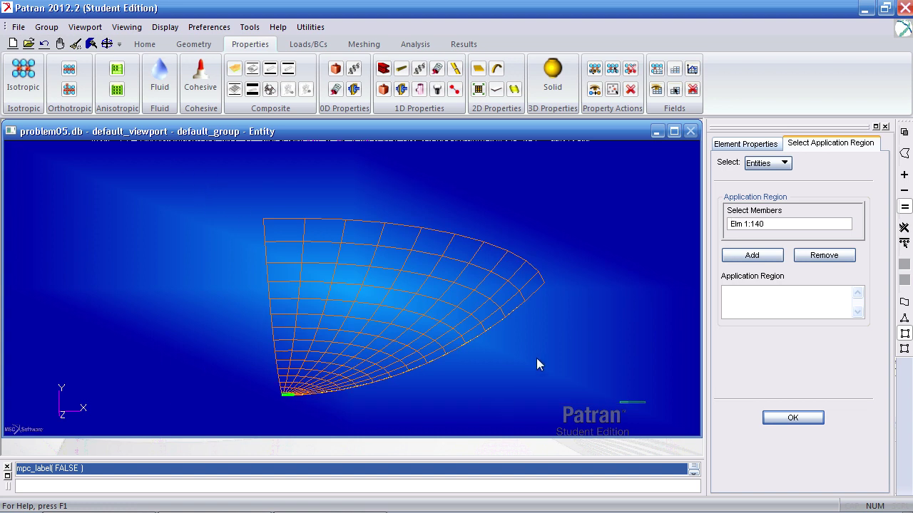
{"action": "middle_click_drag", "start_coordinate": [495, 329], "coordinate": [570, 249]}
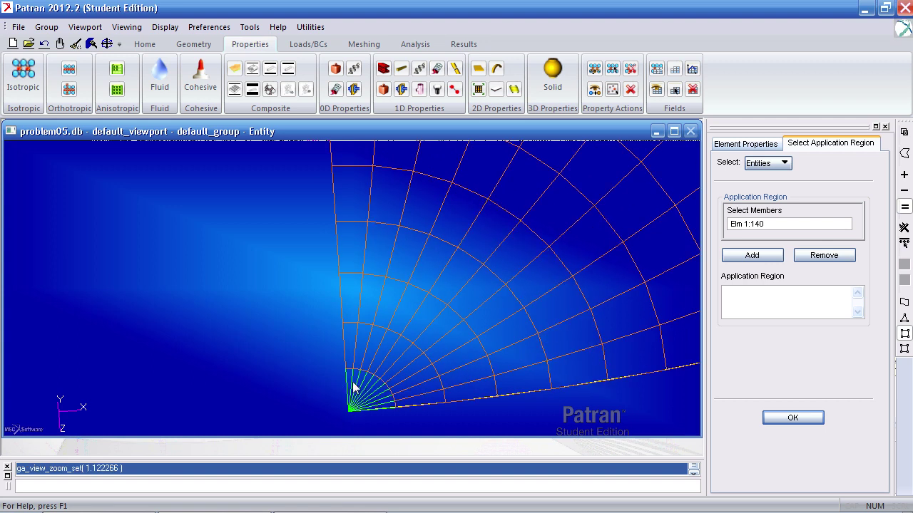
{"action": "left_click", "coordinate": [797, 225]}
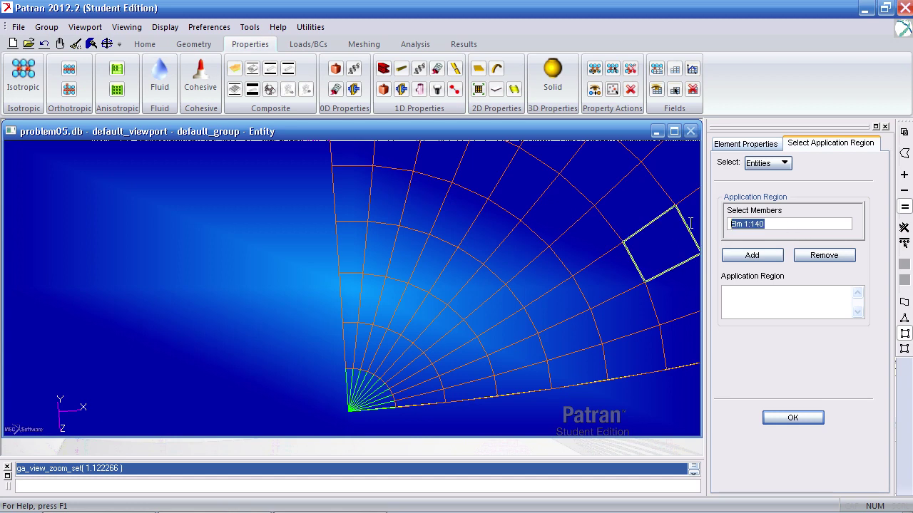
{"action": "key", "text": "BackSpace"}
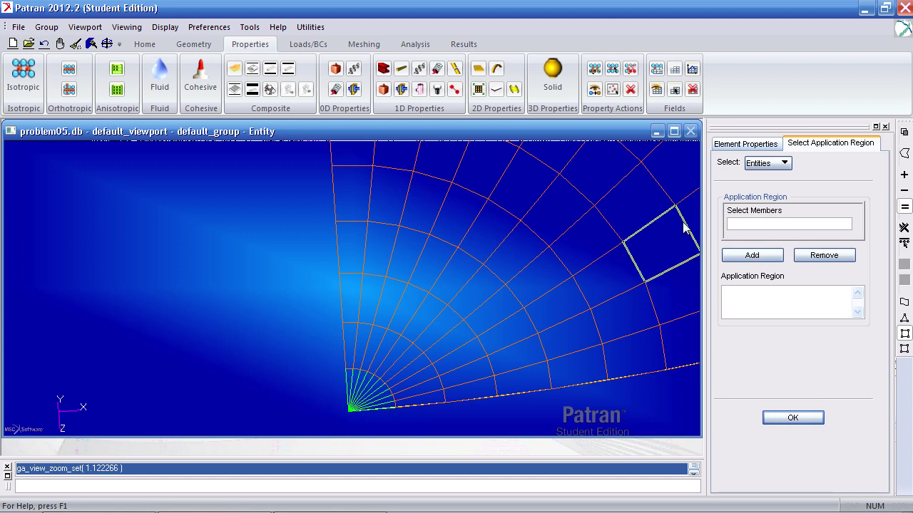
{"action": "left_click", "coordinate": [905, 321]}
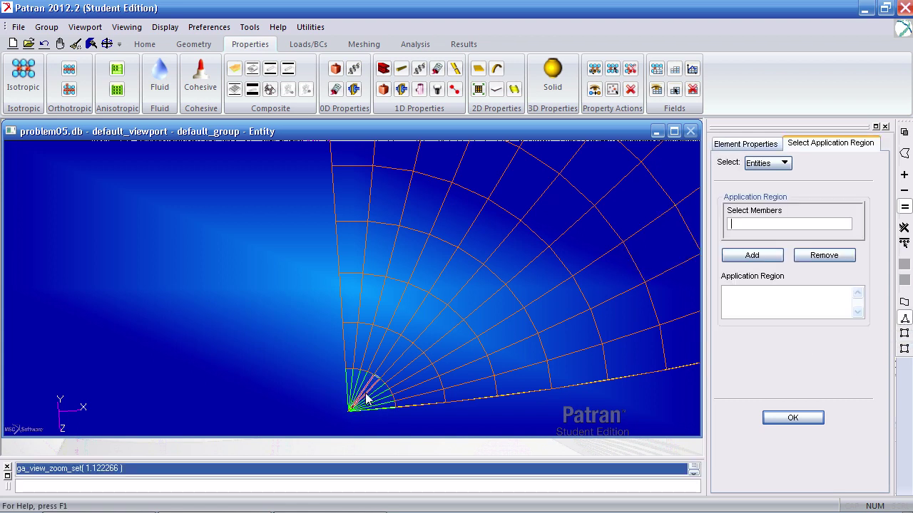
{"action": "left_click", "coordinate": [904, 349]}
{"action": "middle_click_drag", "start_coordinate": [613, 335], "coordinate": [648, 398], "text": "ctrl"}
Add all elements Elm 1:150 to the region and create property set 'property'.
{"action": "left_click_drag", "start_coordinate": [664, 409], "coordinate": [214, 135]}
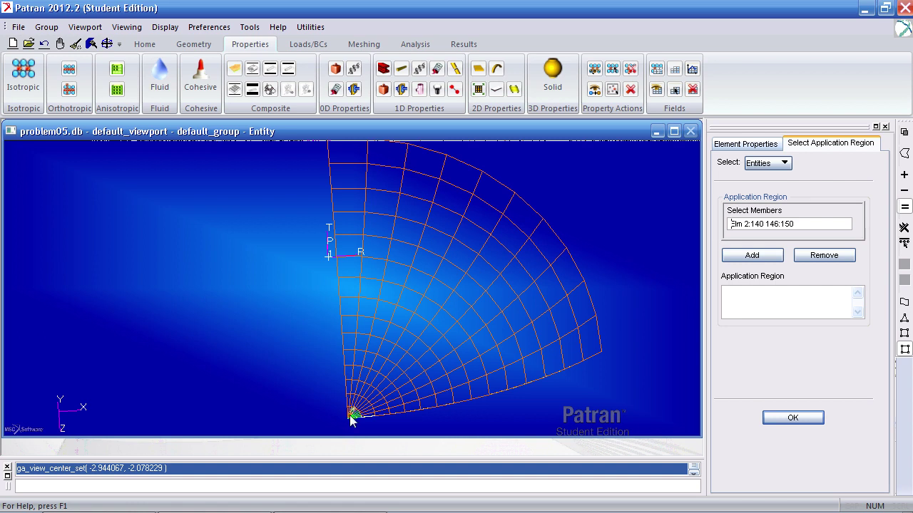
{"action": "middle_click_drag", "start_coordinate": [352, 419], "coordinate": [338, 302], "text": "ctrl"}
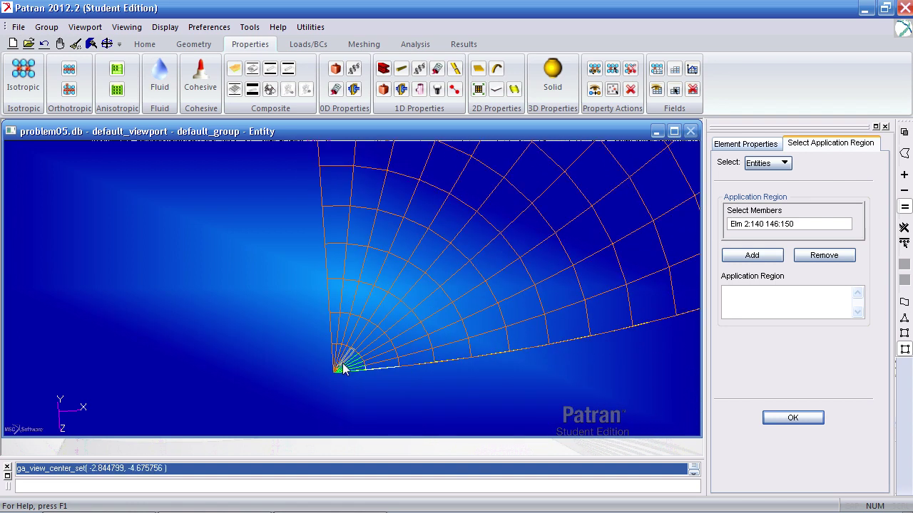
{"action": "left_click_drag", "start_coordinate": [813, 223], "coordinate": [713, 225]}
{"action": "key", "text": "Delete"}
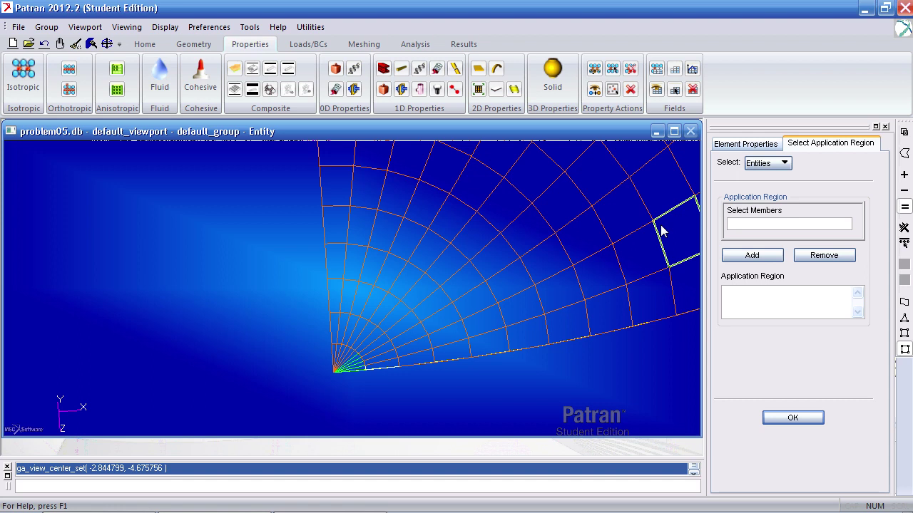
{"action": "left_click", "coordinate": [904, 244]}
{"action": "left_click", "coordinate": [776, 257]}
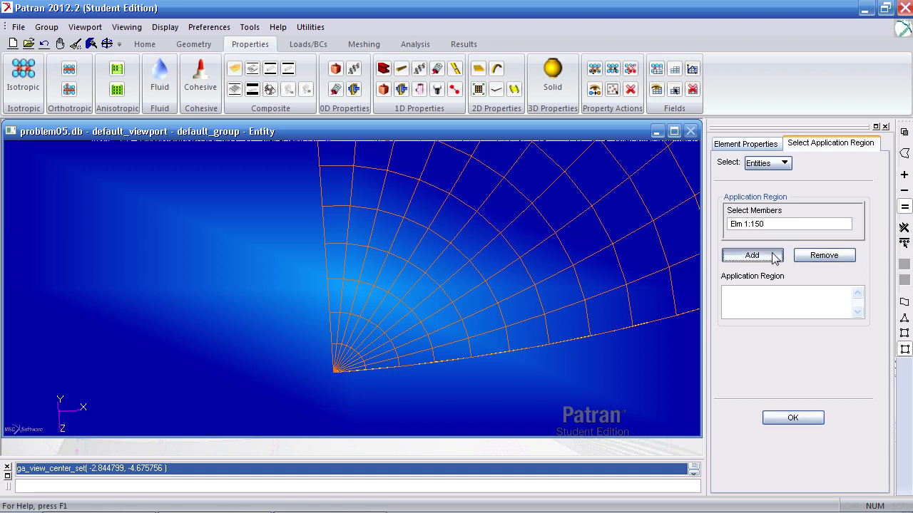
{"action": "left_click", "coordinate": [784, 418]}
{"action": "left_click", "coordinate": [792, 443]}
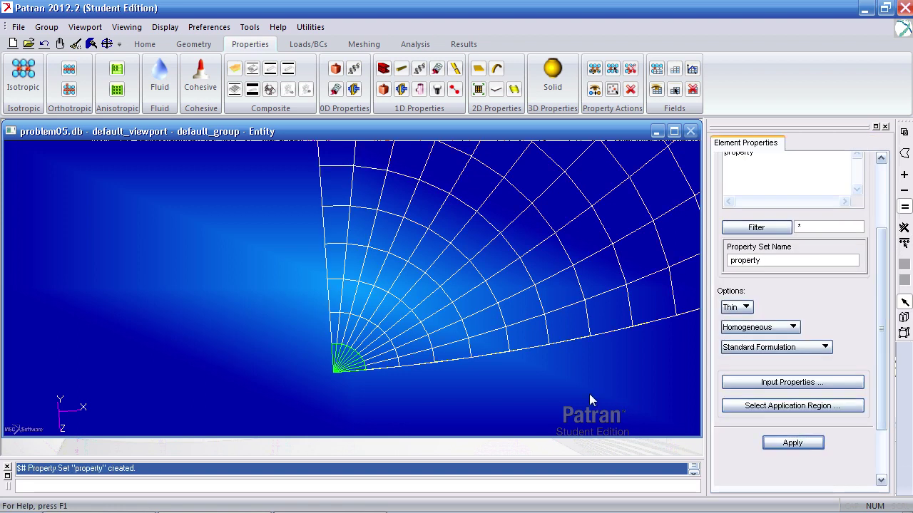
Enter displacement translations <,0,> with analysis frame Coord 1 for constraint 'edge'.
{"action": "middle_click_drag", "start_coordinate": [589, 401], "coordinate": [488, 282]}
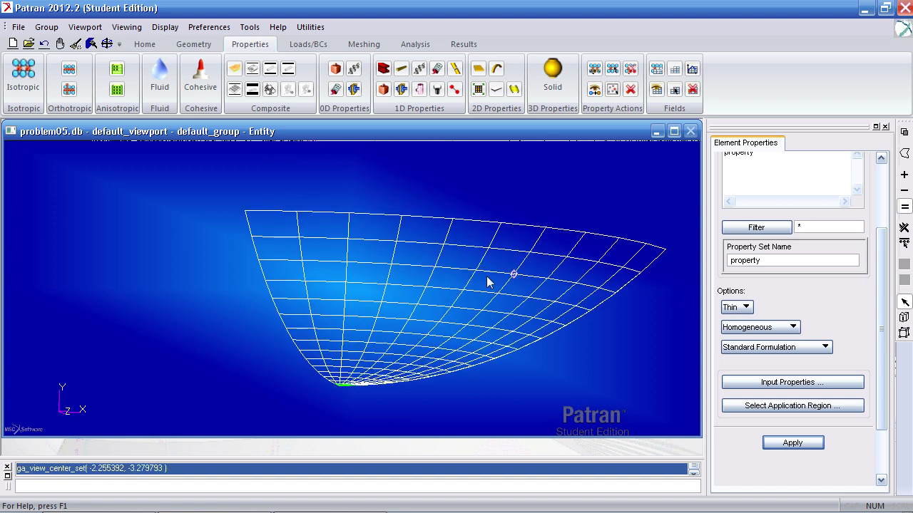
{"action": "middle_click", "coordinate": [477, 270]}
{"action": "left_click", "coordinate": [309, 44]}
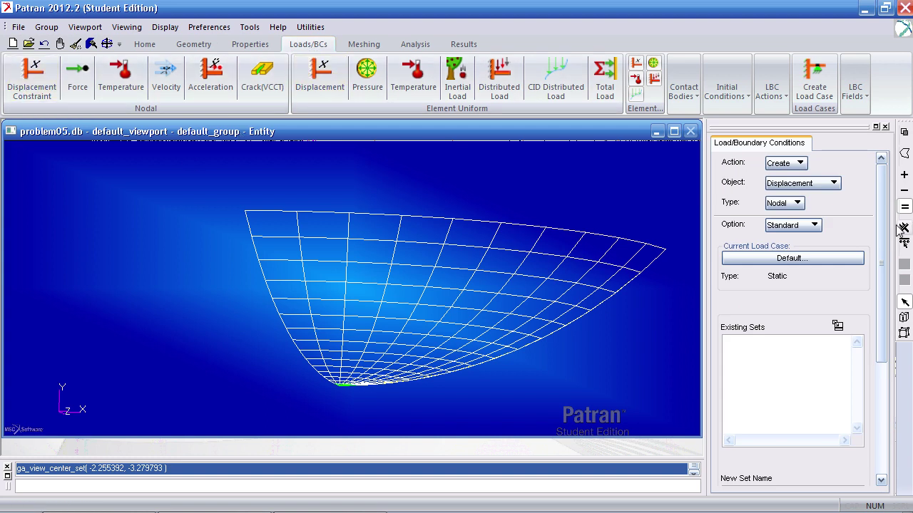
{"action": "scroll", "coordinate": [856, 337], "scroll_direction": "down", "scroll_amount": 5}
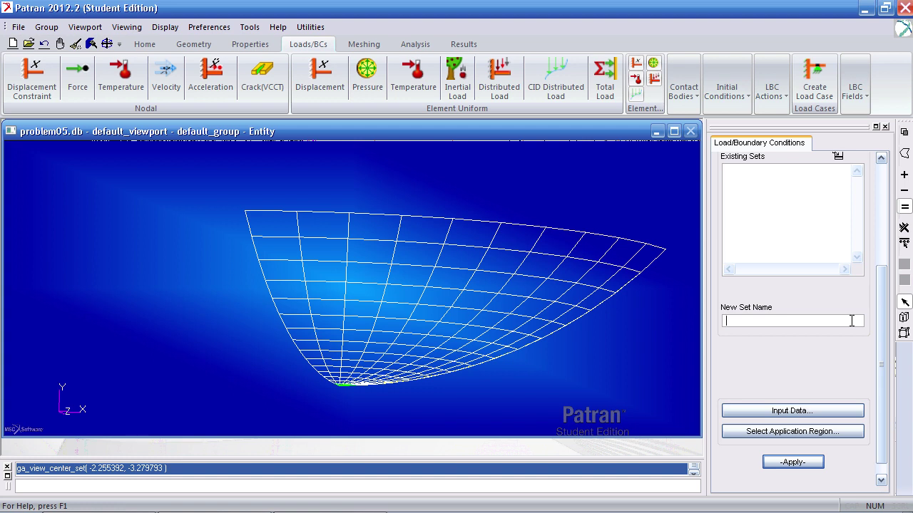
{"action": "left_click", "coordinate": [828, 411]}
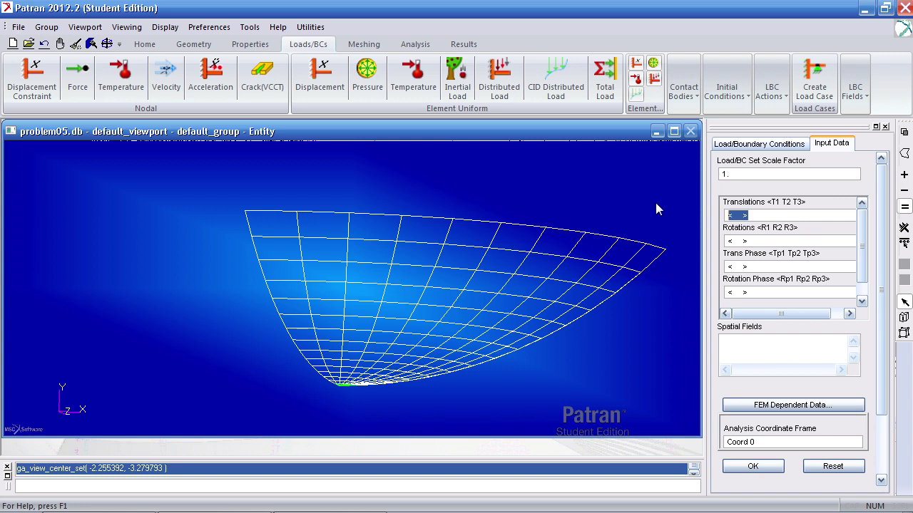
{"action": "type", "text": "<,0,>"}
{"action": "left_click", "coordinate": [776, 443]}
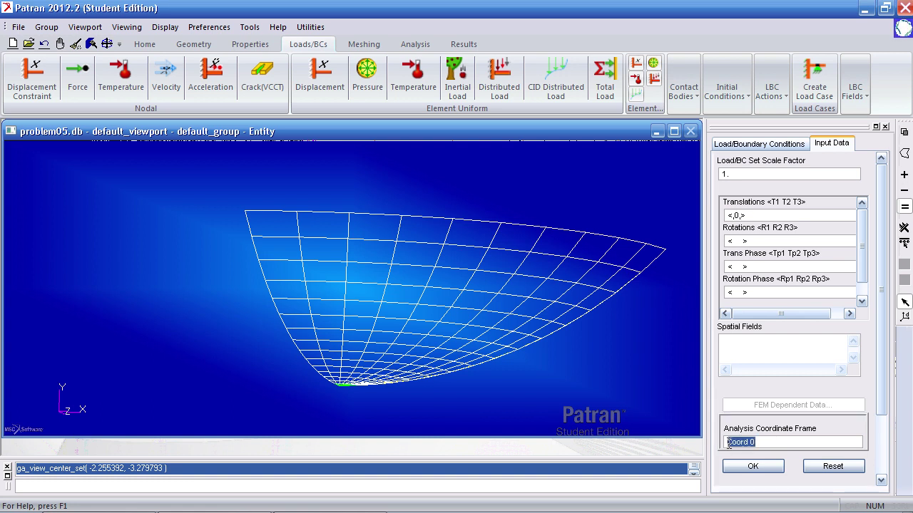
{"action": "scroll", "coordinate": [606, 274], "scroll_direction": "down", "scroll_amount": 3}
{"action": "middle_click_drag", "start_coordinate": [606, 275], "coordinate": [374, 183]}
{"action": "left_click", "coordinate": [357, 183]}
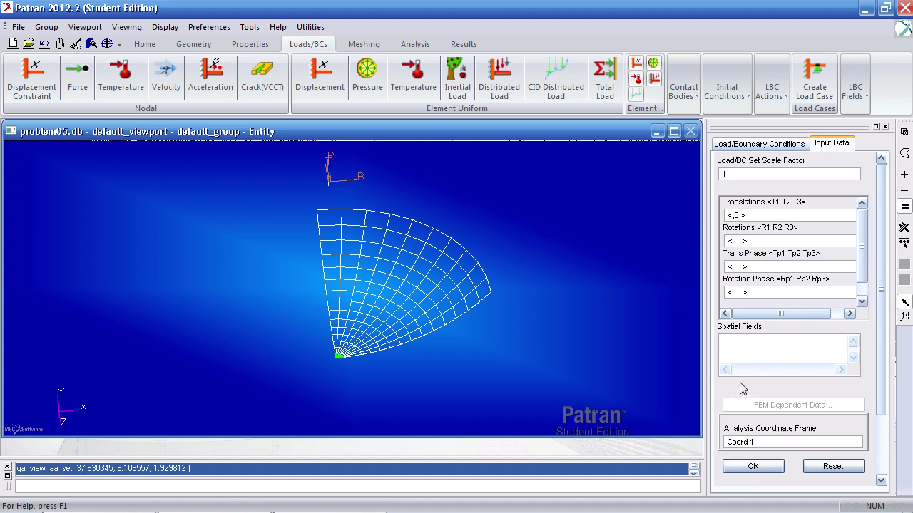
{"action": "left_click", "coordinate": [761, 467]}
Polygon-pick the outer-edge FEM nodes 16–151 and create the 'edge' constraint set.
{"action": "left_click", "coordinate": [785, 432]}
{"action": "middle_click_drag", "start_coordinate": [659, 402], "coordinate": [246, 241]}
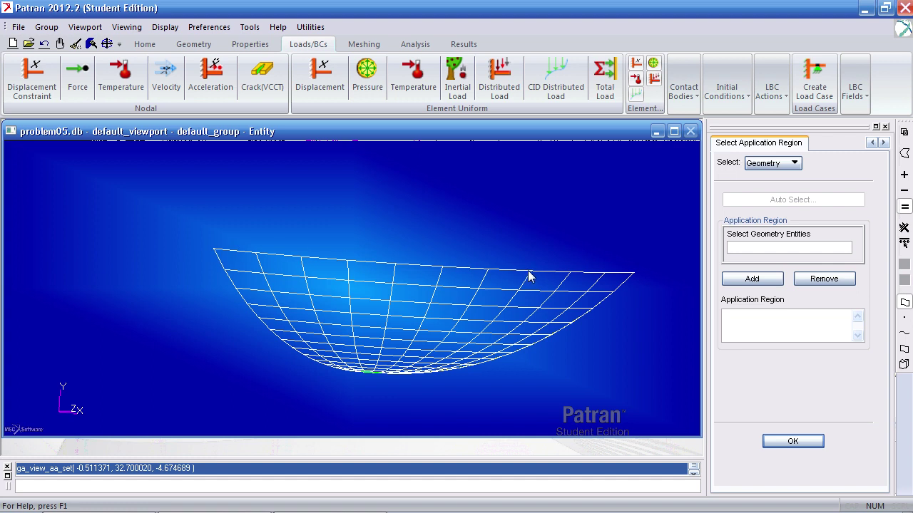
{"action": "left_click", "coordinate": [780, 164]}
{"action": "left_click", "coordinate": [784, 181]}
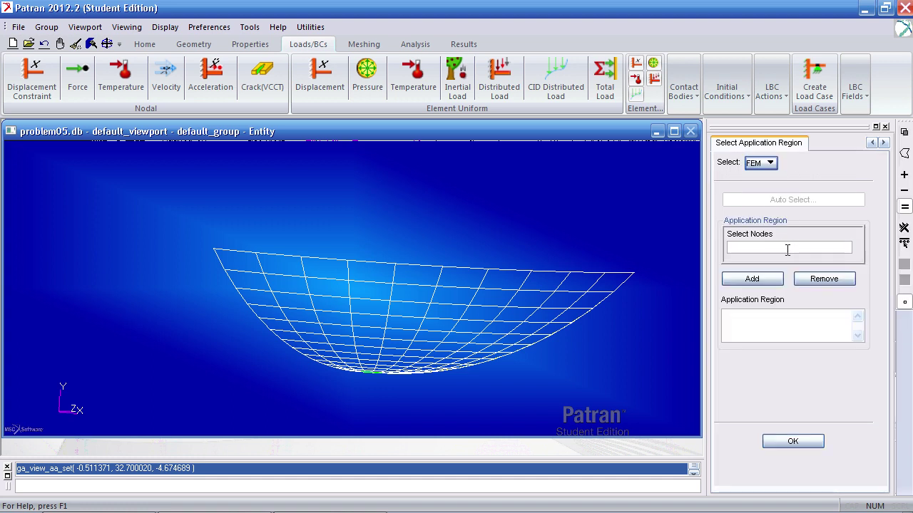
{"action": "left_click", "coordinate": [904, 155]}
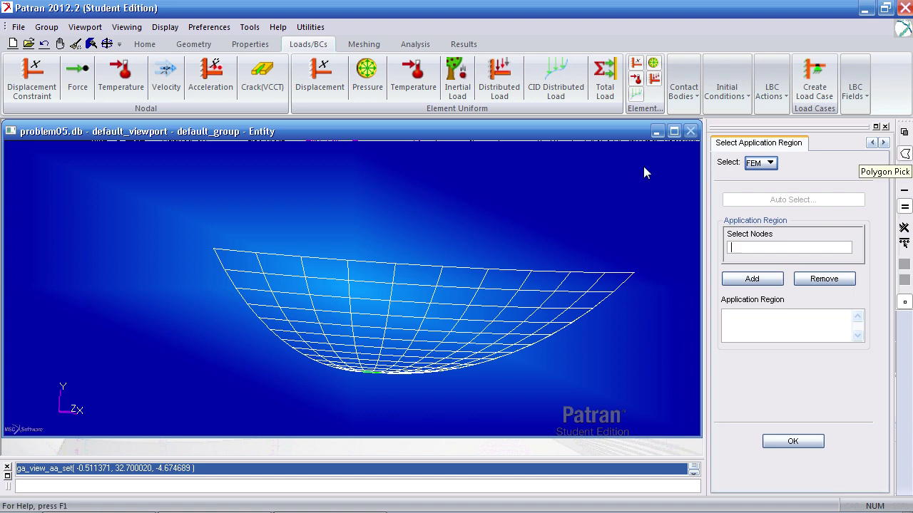
{"action": "left_click", "coordinate": [173, 208]}
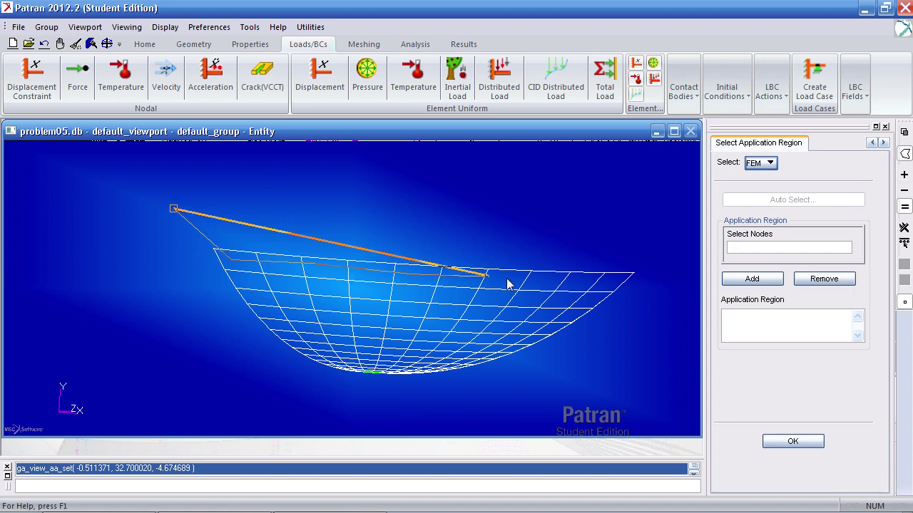
{"action": "left_click", "coordinate": [656, 276]}
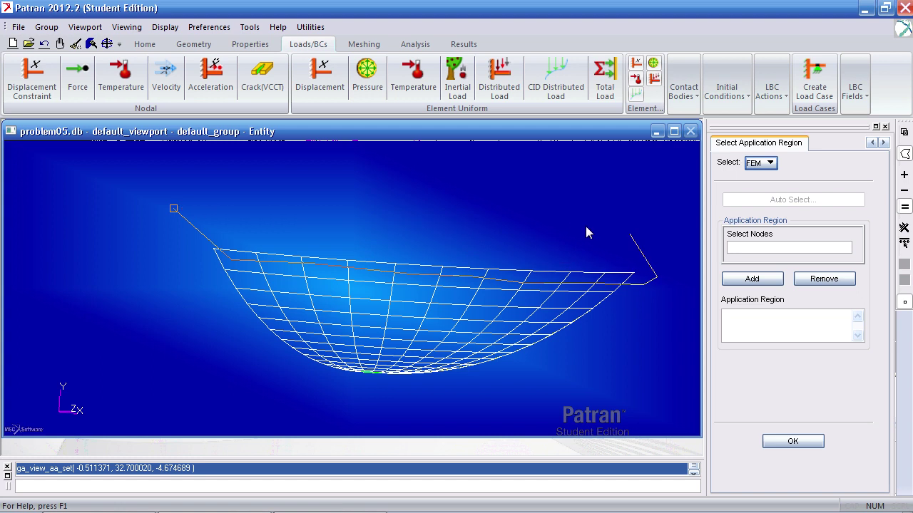
{"action": "left_click", "coordinate": [173, 209]}
{"action": "left_click", "coordinate": [745, 279]}
{"action": "left_click", "coordinate": [792, 441]}
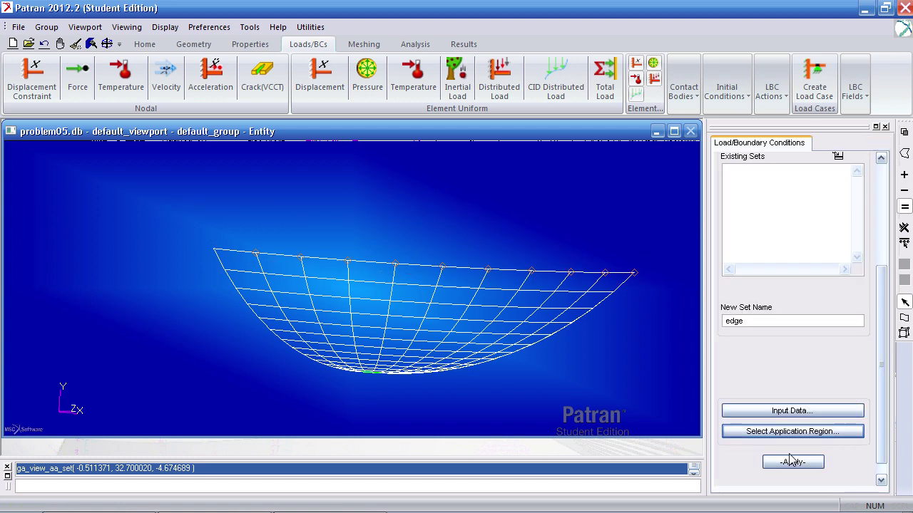
{"action": "left_click", "coordinate": [792, 462]}
{"action": "middle_click_drag", "start_coordinate": [207, 302], "coordinate": [186, 251]}
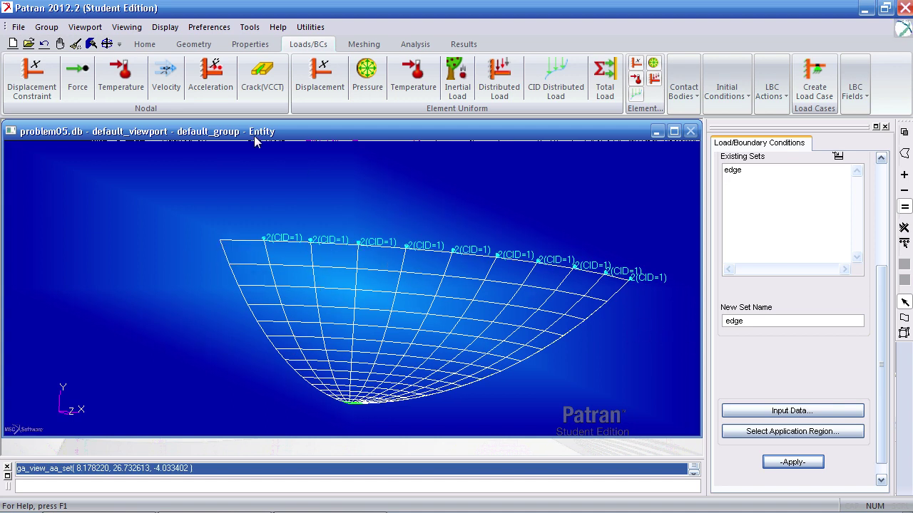
Open the 'edge' displacement set for modification from the Model Tree, keeping its values.
{"action": "left_click", "coordinate": [144, 44]}
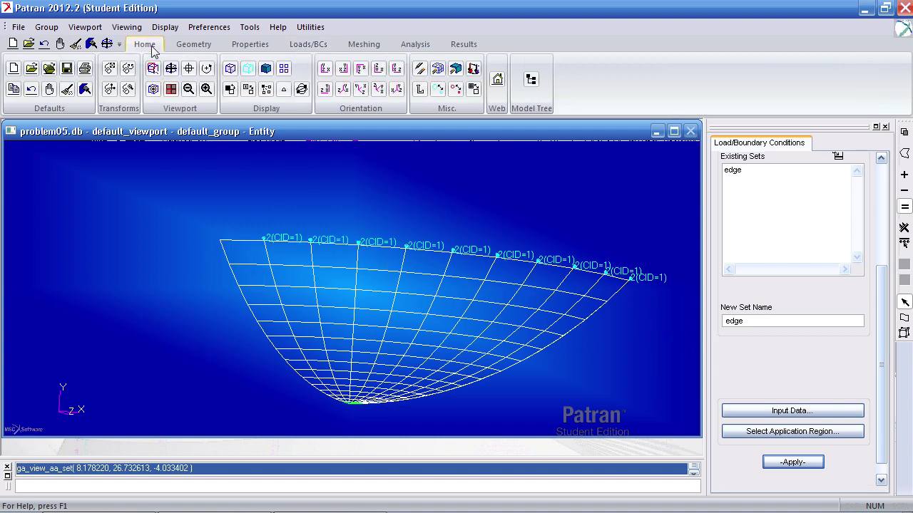
{"action": "left_click", "coordinate": [531, 82]}
{"action": "left_click", "coordinate": [24, 220]}
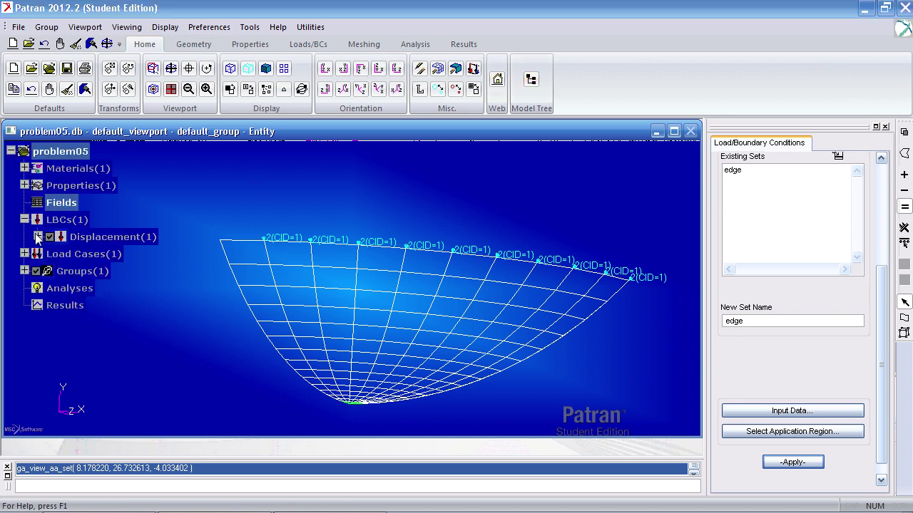
{"action": "left_click", "coordinate": [38, 236]}
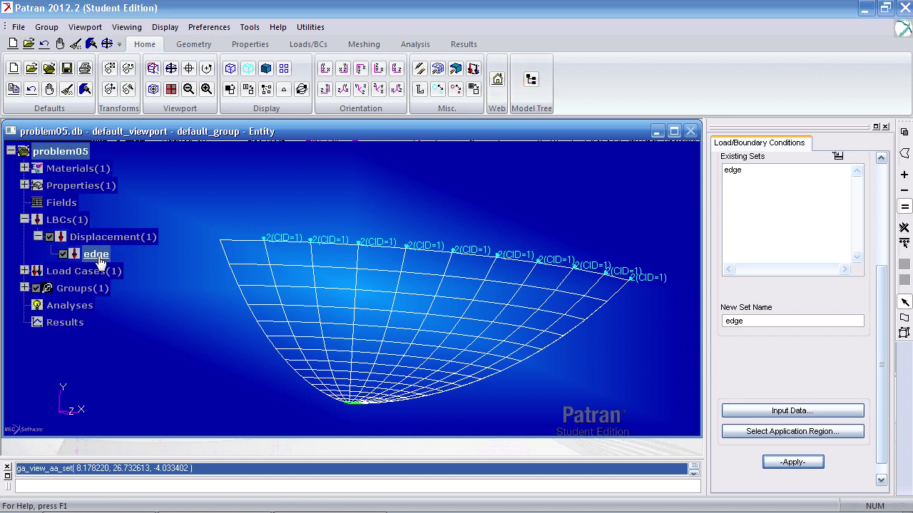
{"action": "right_click", "coordinate": [100, 264]}
{"action": "left_click", "coordinate": [118, 280]}
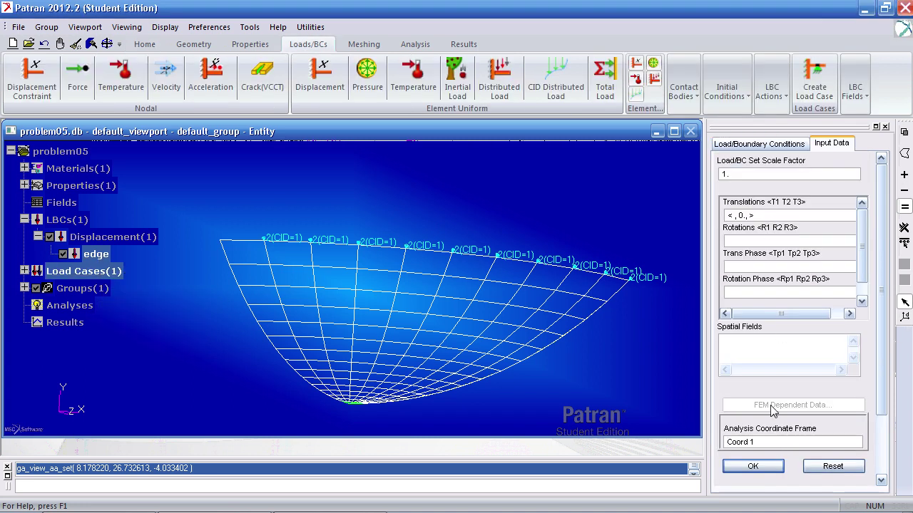
{"action": "left_click", "coordinate": [753, 467]}
Add corner node 166 to the edge set's application region and apply.
{"action": "left_click", "coordinate": [793, 433]}
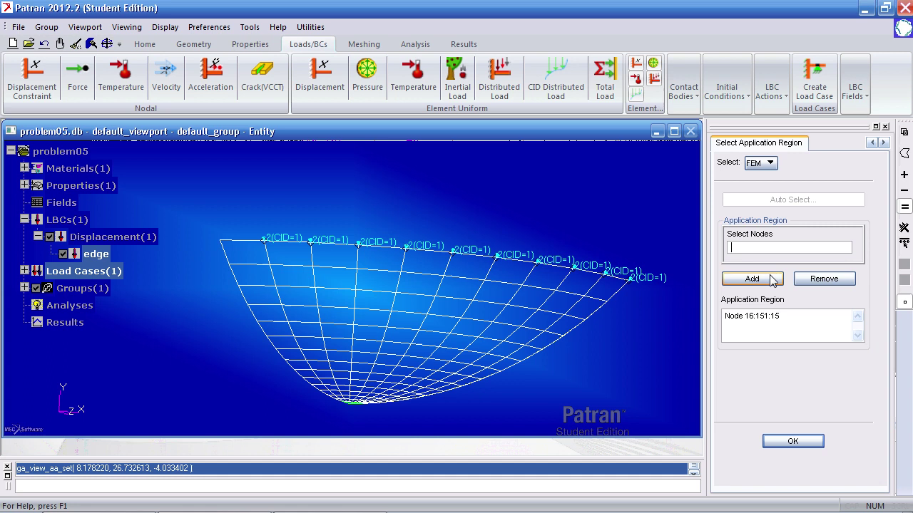
{"action": "left_click", "coordinate": [219, 242]}
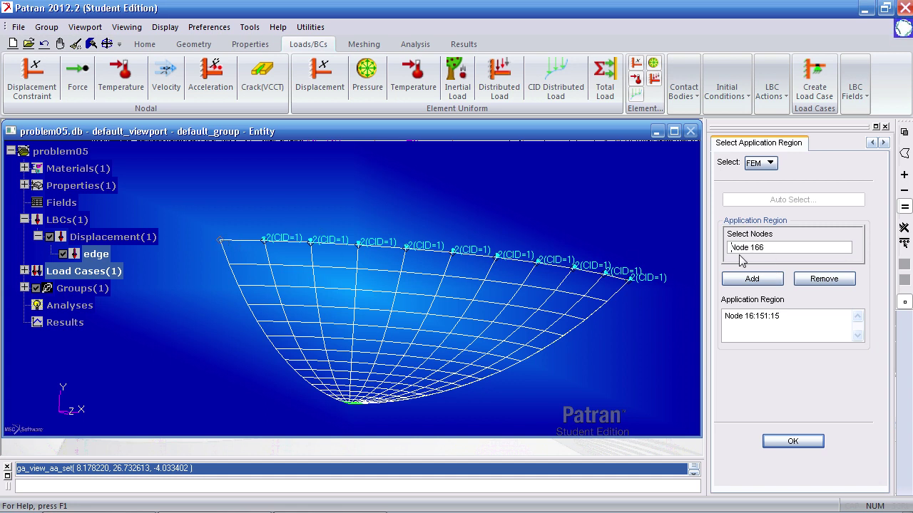
{"action": "left_click", "coordinate": [752, 279]}
{"action": "left_click", "coordinate": [791, 442]}
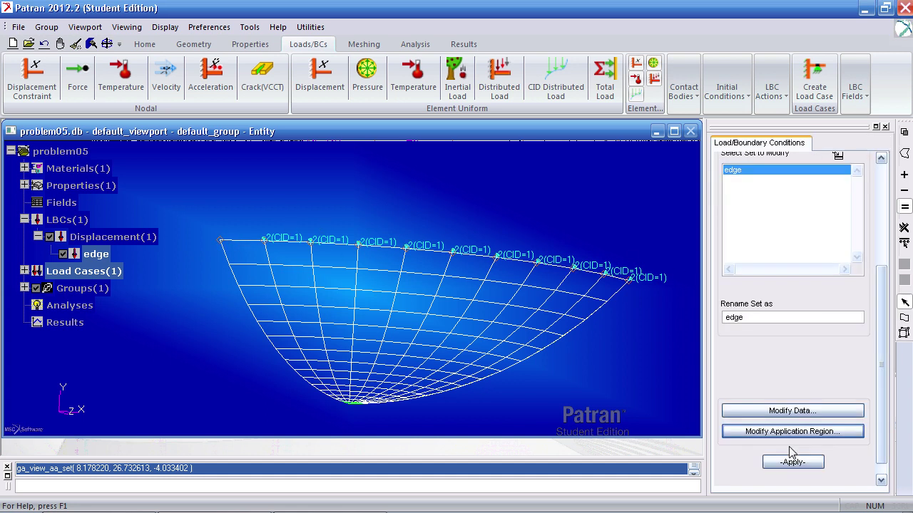
{"action": "left_click", "coordinate": [792, 462]}
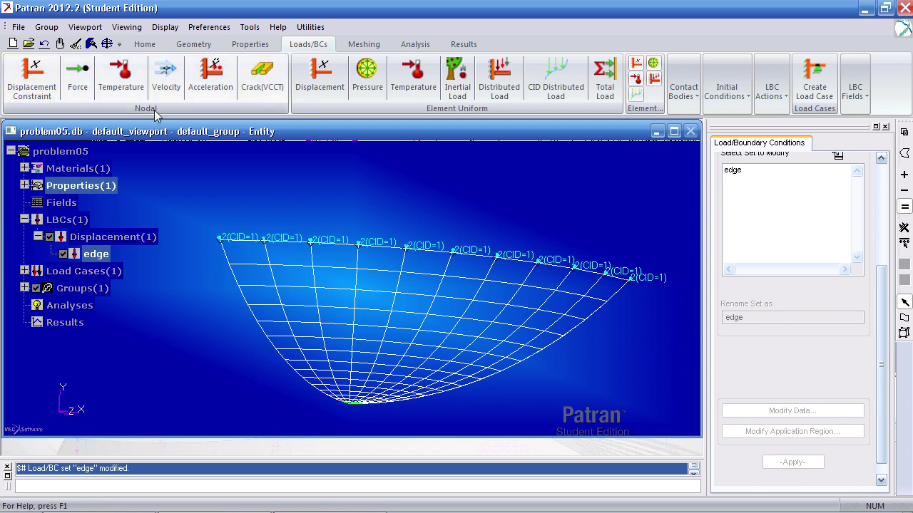
Start displacement set 'symmetry' with translations <,,0> in analysis frame Coord 1.
{"action": "left_click", "coordinate": [37, 90]}
{"action": "double_click", "coordinate": [788, 321]}
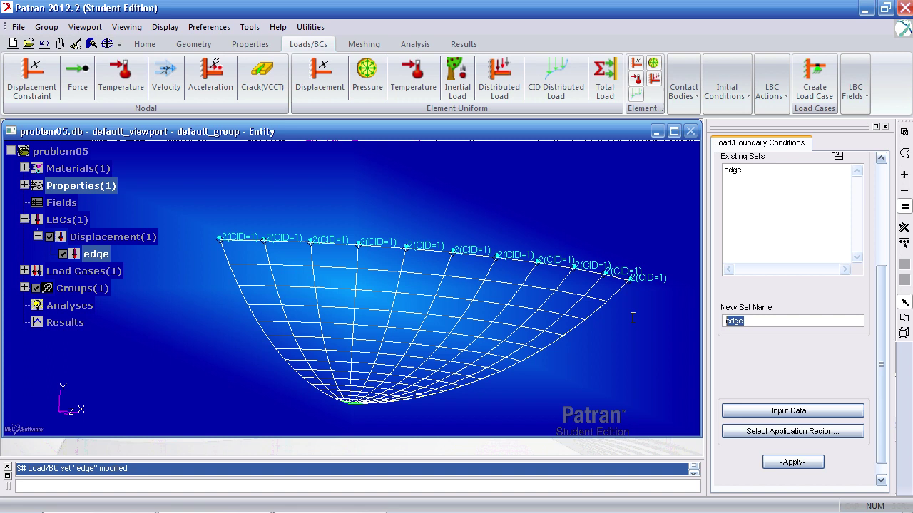
{"action": "type", "text": "symmetry"}
{"action": "left_click", "coordinate": [791, 412]}
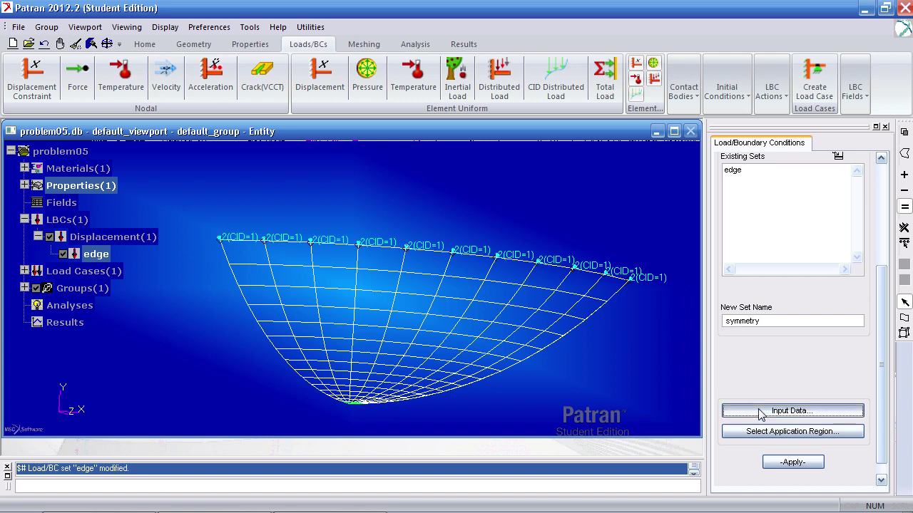
{"action": "double_click", "coordinate": [734, 215]}
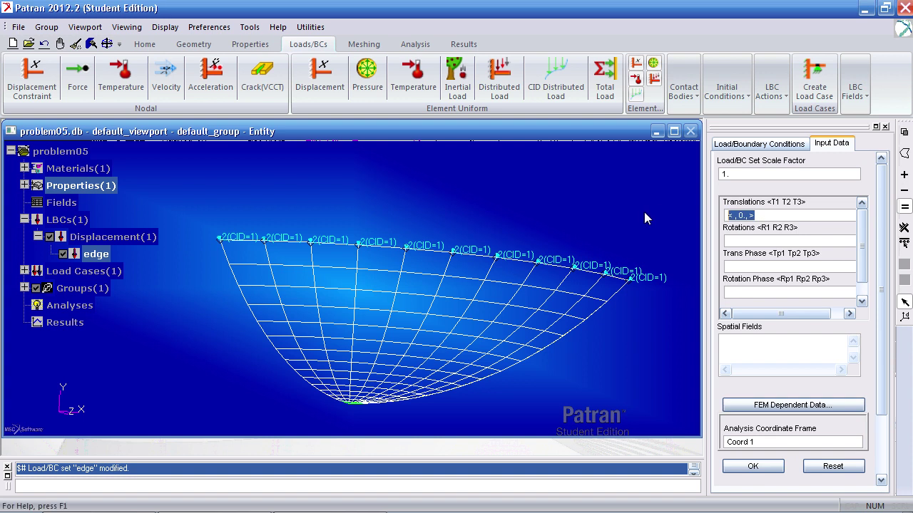
{"action": "type", "text": "<"}
{"action": "left_click_drag", "start_coordinate": [760, 443], "coordinate": [727, 442]}
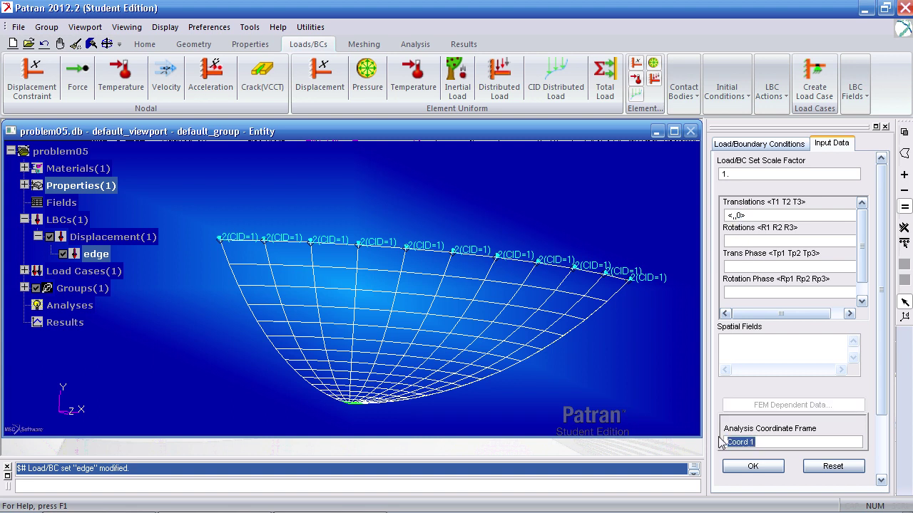
{"action": "scroll", "coordinate": [603, 300], "scroll_direction": "down", "scroll_amount": 3}
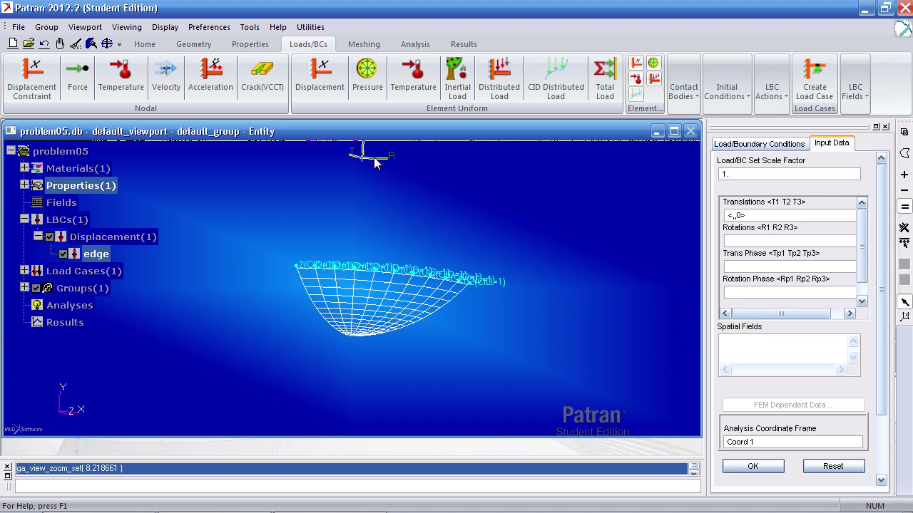
In a front view, box-pick and add node 1 and nodes 152:166 on the vertical edge.
{"action": "left_click", "coordinate": [753, 466]}
{"action": "left_click", "coordinate": [792, 432]}
{"action": "middle_click_drag", "start_coordinate": [552, 369], "coordinate": [598, 374]}
{"action": "scroll", "coordinate": [597, 373], "scroll_direction": "up", "scroll_amount": 5}
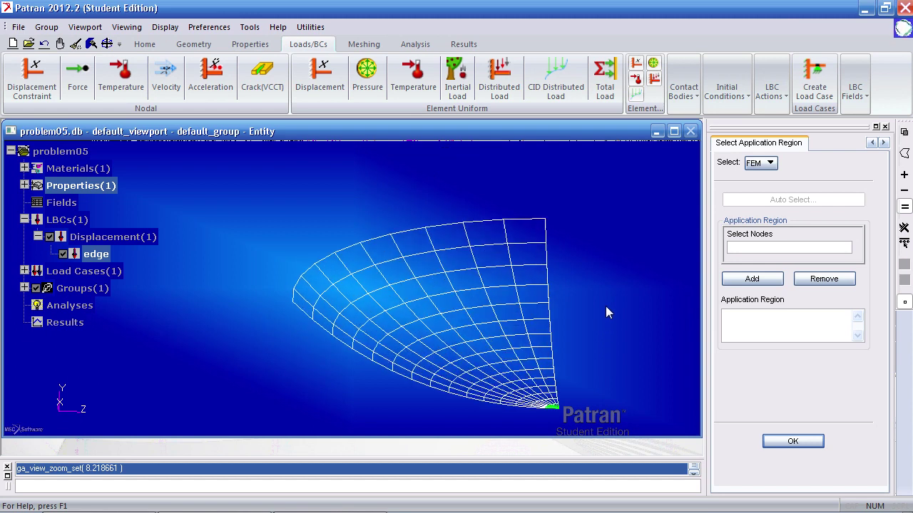
{"action": "middle_click_drag", "start_coordinate": [619, 321], "coordinate": [495, 338], "text": "shift"}
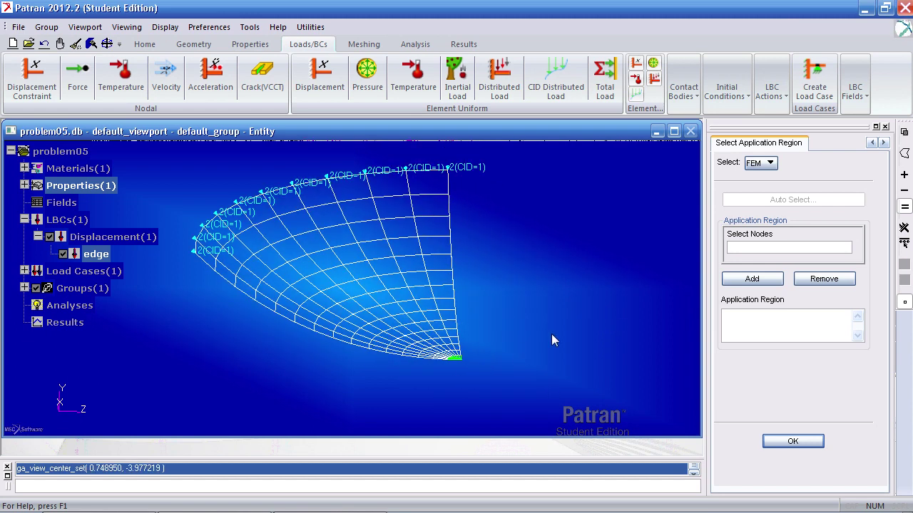
{"action": "scroll", "coordinate": [552, 338], "scroll_direction": "down", "scroll_amount": 2}
{"action": "scroll", "coordinate": [556, 323], "scroll_direction": "up", "scroll_amount": 2}
{"action": "scroll", "coordinate": [556, 328], "scroll_direction": "down", "scroll_amount": 1}
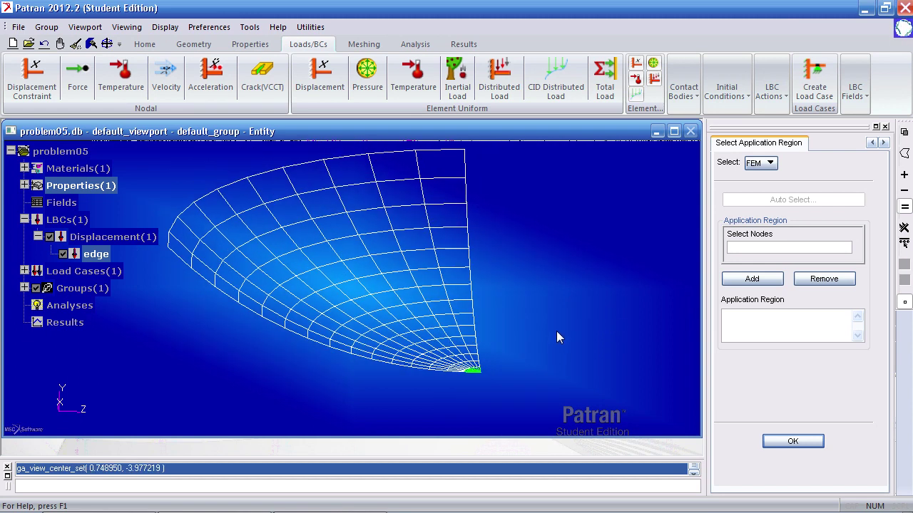
{"action": "middle_click_drag", "start_coordinate": [550, 338], "coordinate": [552, 340]}
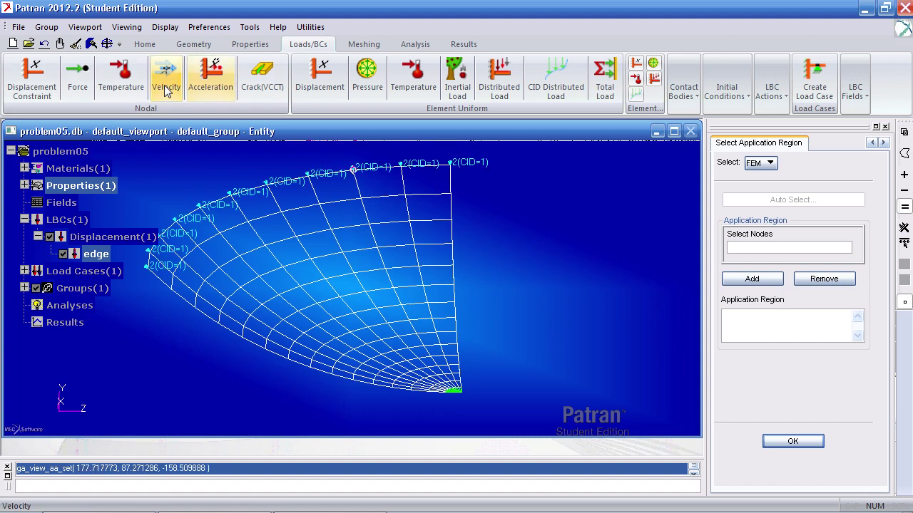
{"action": "left_click", "coordinate": [146, 45]}
{"action": "left_click", "coordinate": [324, 69]}
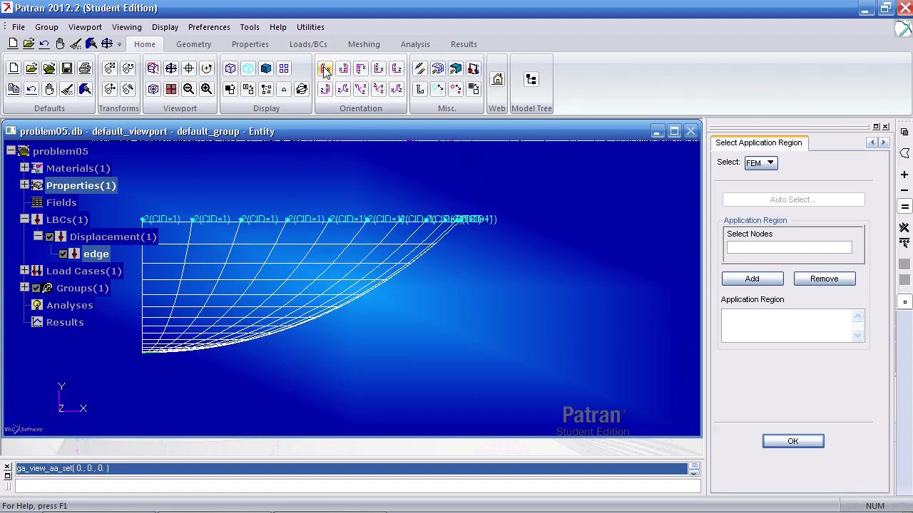
{"action": "middle_click_drag", "start_coordinate": [312, 186], "coordinate": [369, 186], "text": "shift"}
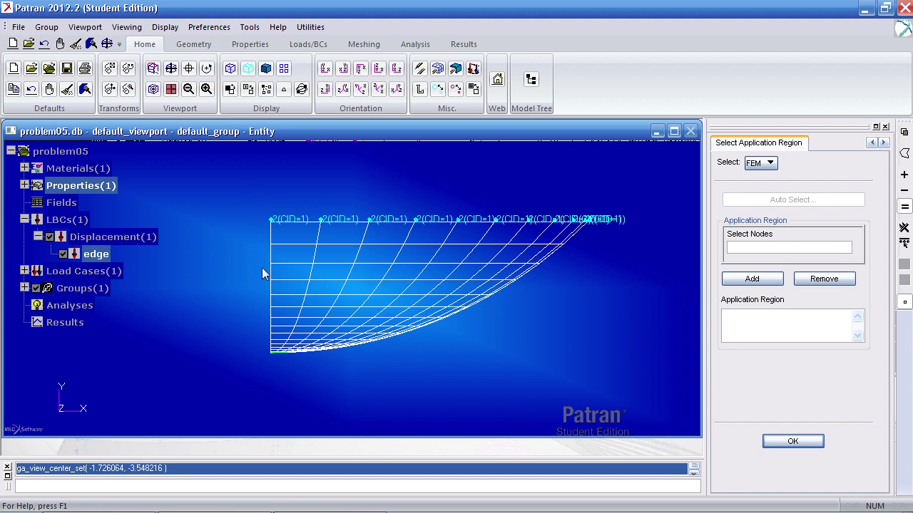
{"action": "mouse_move", "coordinate": [244, 202]}
{"action": "left_mouse_down"}
{"action": "mouse_move", "coordinate": [264, 260]}
{"action": "mouse_move", "coordinate": [273, 364]}
{"action": "left_mouse_up"}
{"action": "left_click", "coordinate": [753, 279]}
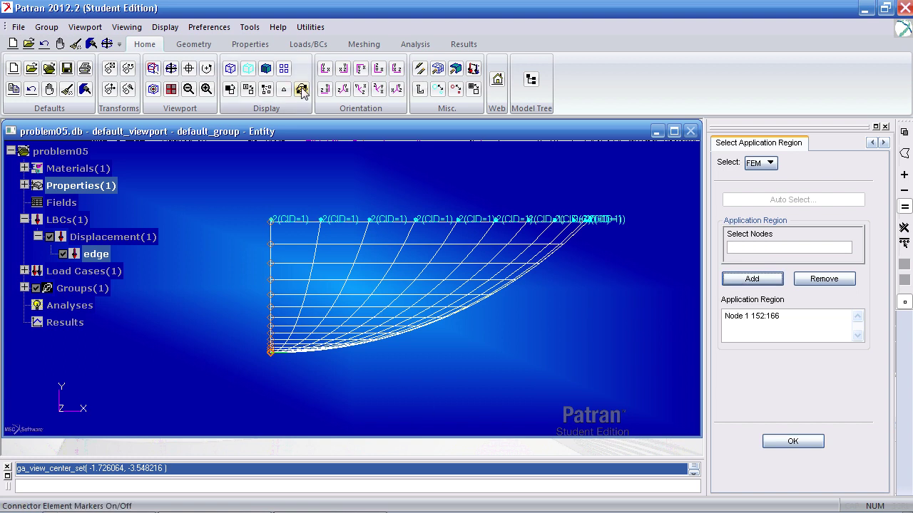
From a top-down view, box-pick and add nodes 1:16 along the bottom straight edge.
{"action": "left_click", "coordinate": [343, 69]}
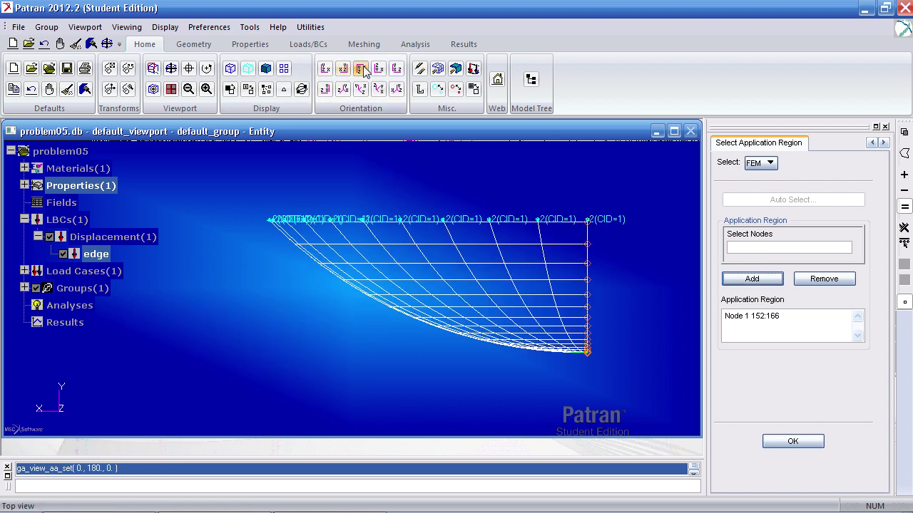
{"action": "left_click", "coordinate": [361, 68]}
{"action": "left_click", "coordinate": [767, 247]}
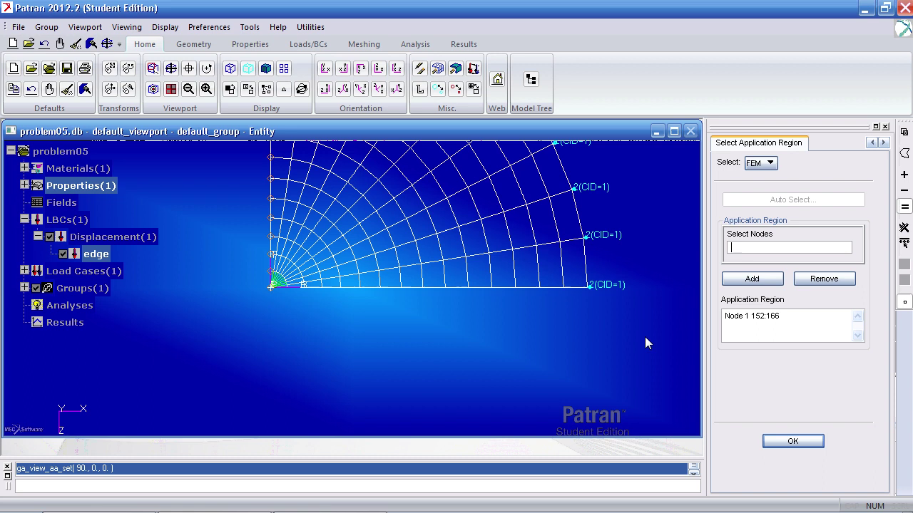
{"action": "left_click_drag", "start_coordinate": [638, 351], "coordinate": [249, 286]}
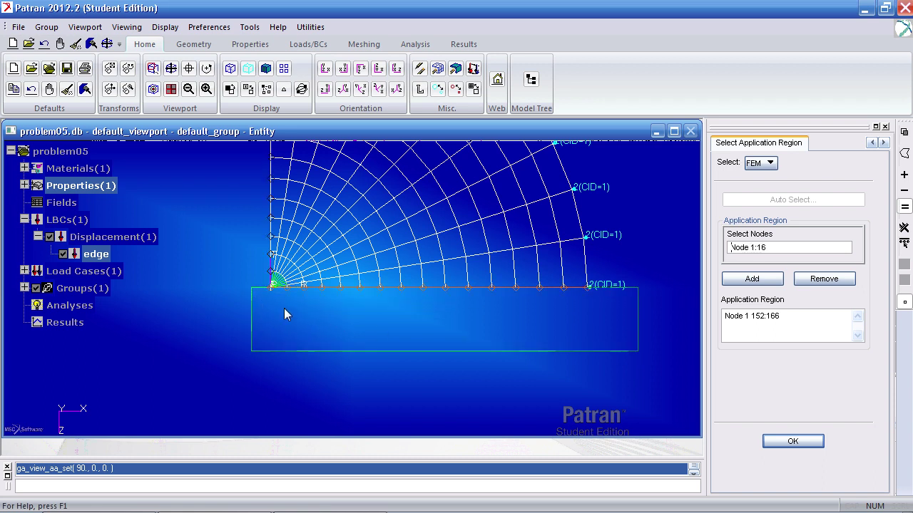
{"action": "scroll", "coordinate": [341, 286], "scroll_direction": "up", "scroll_amount": 3}
{"action": "middle_click_drag", "start_coordinate": [257, 323], "coordinate": [312, 332], "text": "shift"}
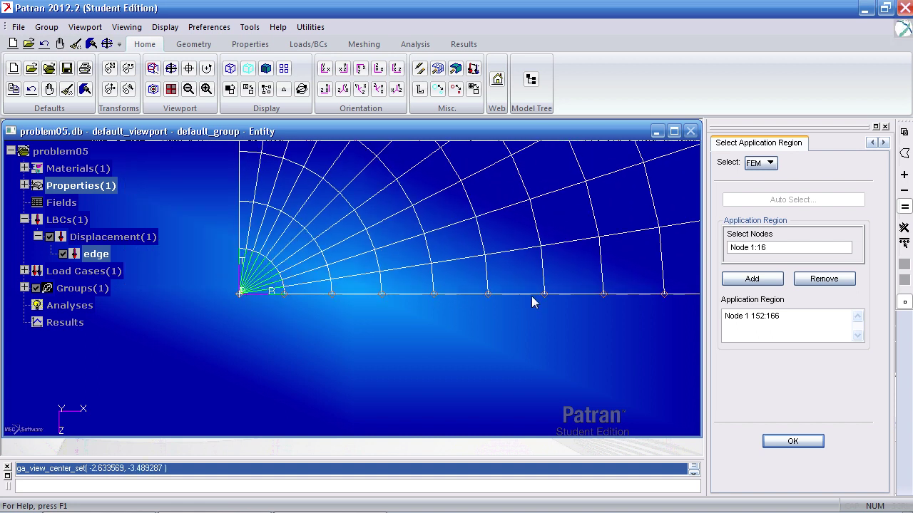
{"action": "left_click", "coordinate": [752, 279]}
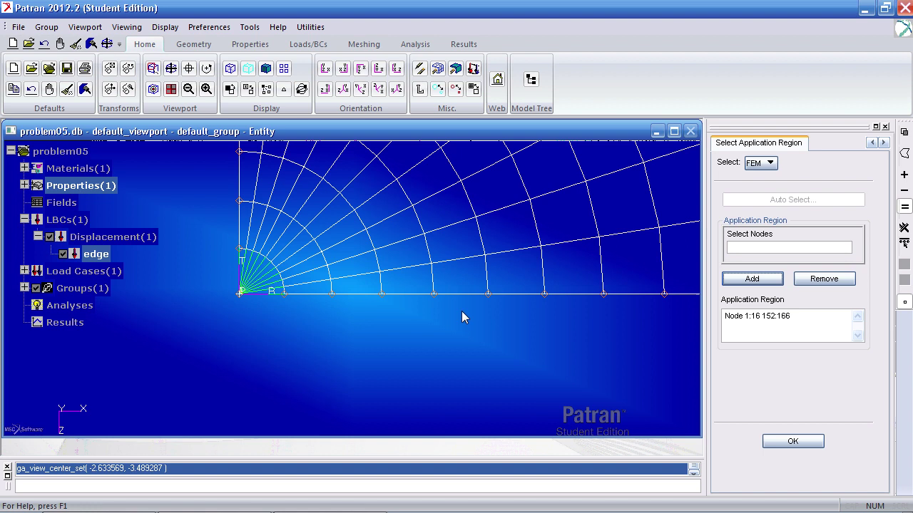
Confirm the region and create the 'symmetry' displacement set.
{"action": "mouse_move", "coordinate": [460, 330]}
{"action": "middle_mouse_down"}
{"action": "mouse_move", "coordinate": [447, 381]}
{"action": "mouse_move", "coordinate": [438, 369]}
{"action": "mouse_move", "coordinate": [458, 336]}
{"action": "mouse_move", "coordinate": [470, 335]}
{"action": "middle_mouse_up"}
{"action": "left_click", "coordinate": [792, 442]}
{"action": "left_click", "coordinate": [793, 462]}
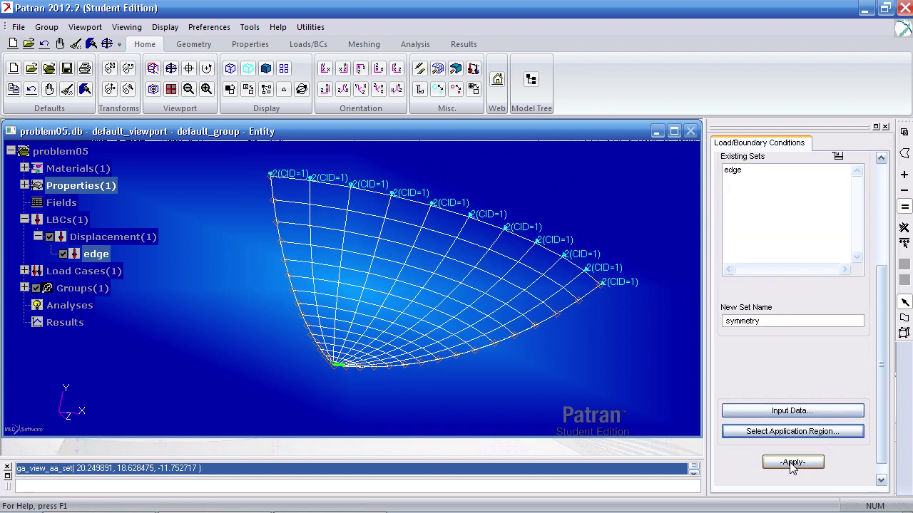
{"action": "middle_click_drag", "start_coordinate": [656, 447], "coordinate": [524, 420]}
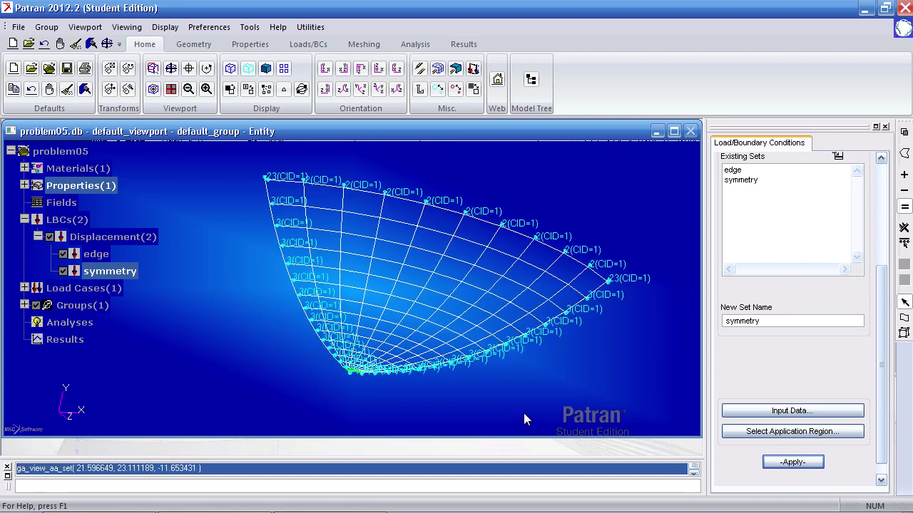
Hide the constraint markers and define displacement set 'center' with translations <,0,>.
{"action": "left_click", "coordinate": [49, 236]}
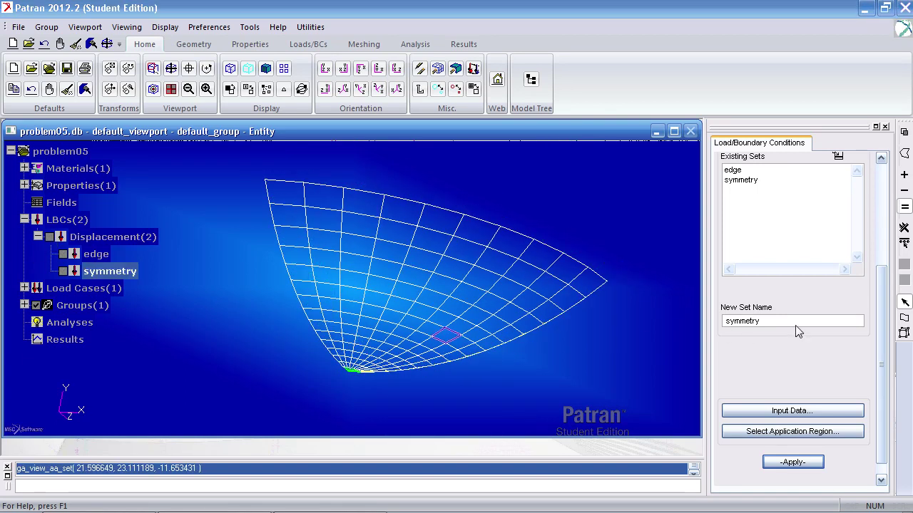
{"action": "left_click_drag", "start_coordinate": [796, 320], "coordinate": [682, 312]}
{"action": "type", "text": "center"}
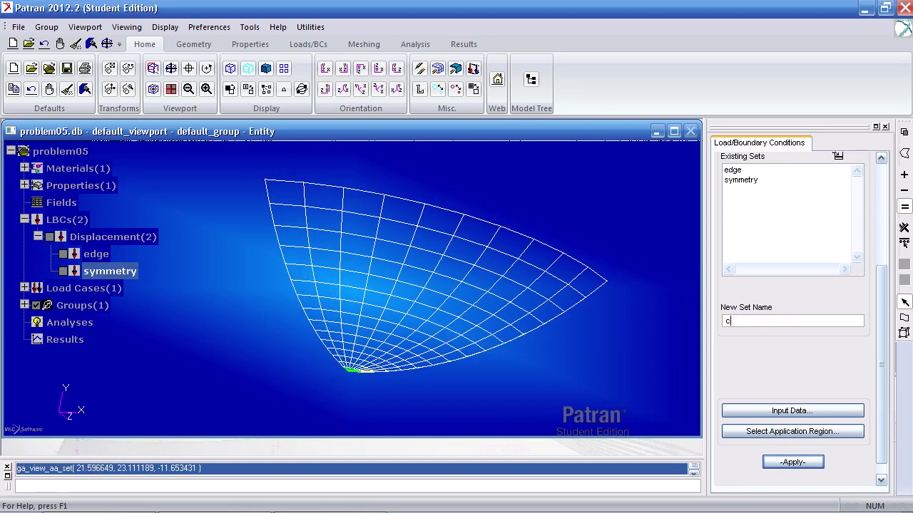
{"action": "left_click", "coordinate": [749, 412]}
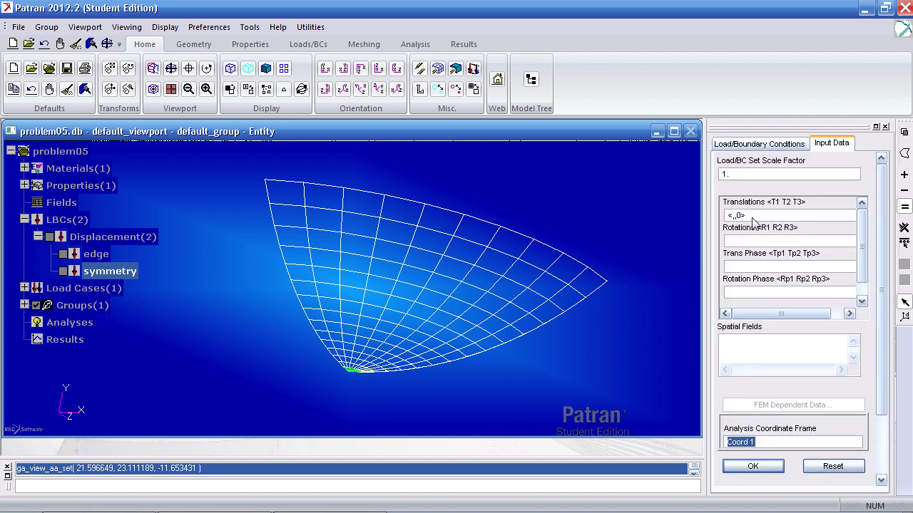
{"action": "type", "text": "<"}
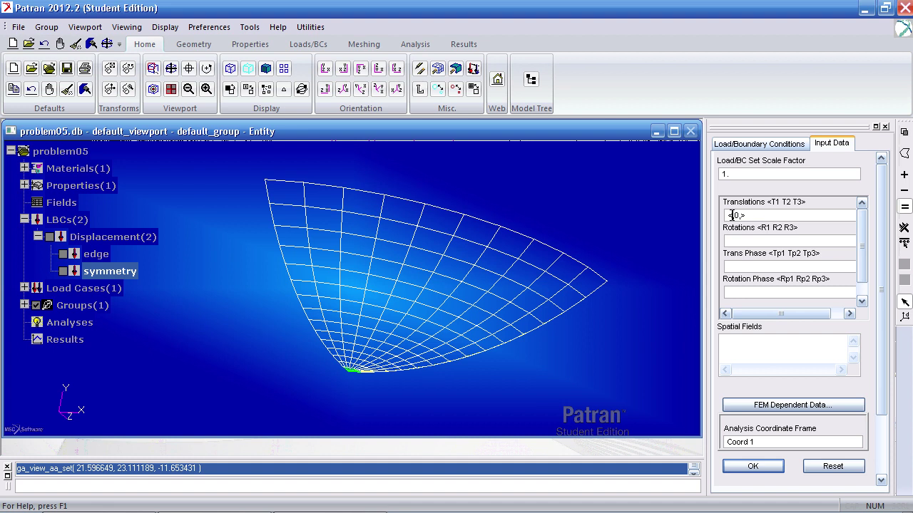
{"action": "left_click", "coordinate": [774, 467]}
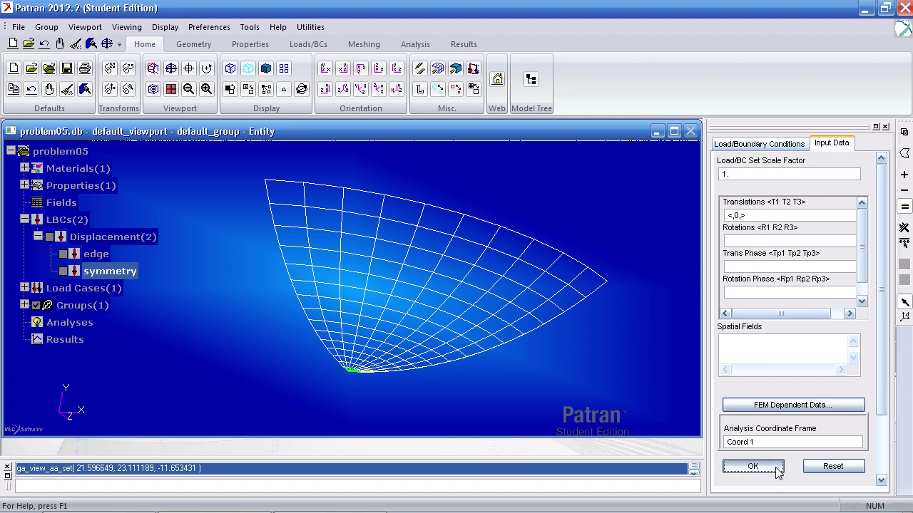
Apply the center set to apex Node 1 and create it.
{"action": "left_click", "coordinate": [793, 432]}
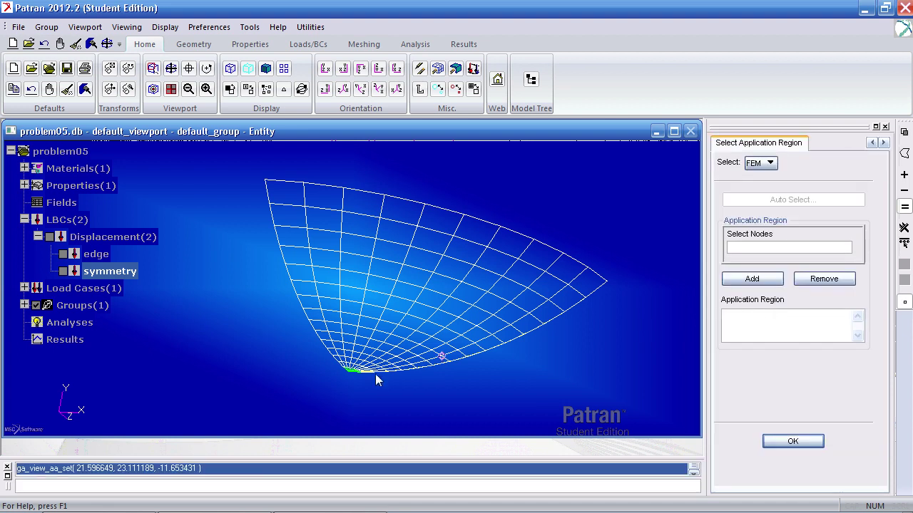
{"action": "middle_click_drag", "start_coordinate": [372, 388], "coordinate": [348, 390]}
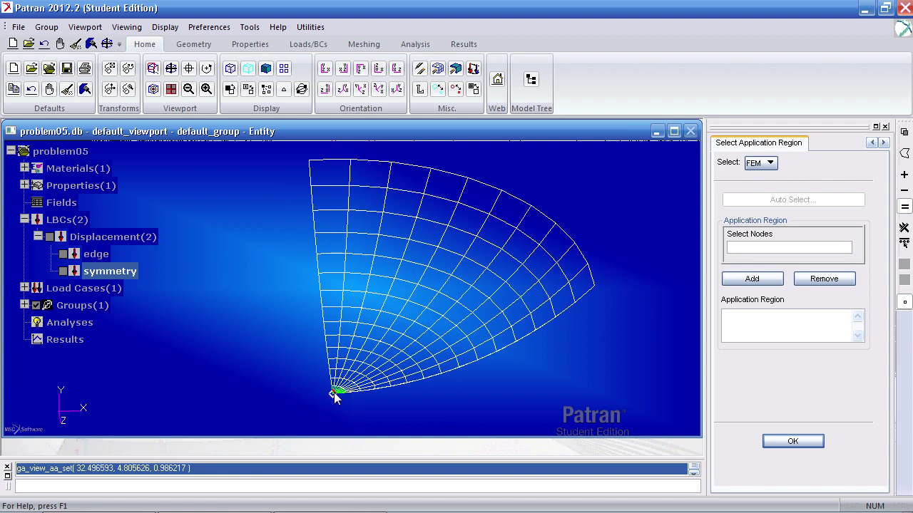
{"action": "left_click", "coordinate": [334, 392]}
{"action": "left_click", "coordinate": [745, 279]}
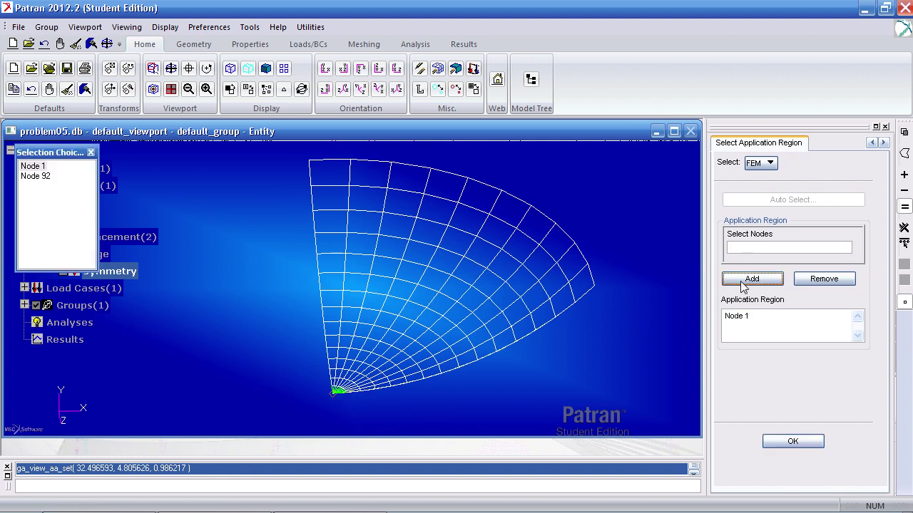
{"action": "left_click", "coordinate": [769, 442]}
{"action": "left_click", "coordinate": [788, 462]}
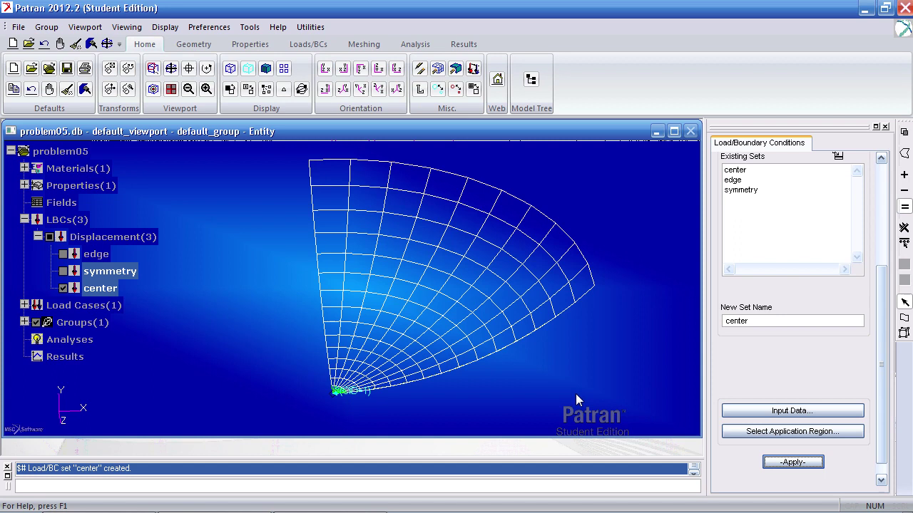
{"action": "middle_click_drag", "start_coordinate": [575, 394], "coordinate": [510, 404]}
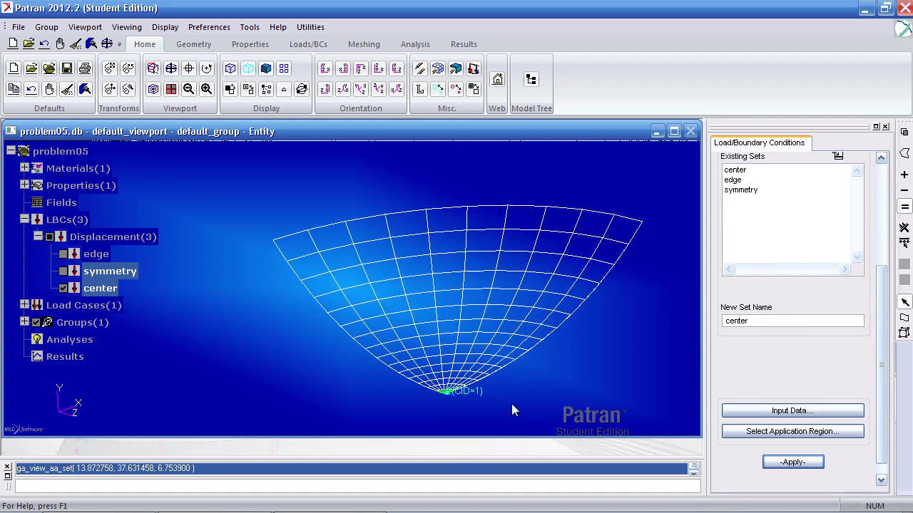
Name a new set 'rotations' with translations cleared and rotations <0 0 0>.
{"action": "double_click", "coordinate": [722, 321]}
{"action": "type", "text": "rotations"}
{"action": "left_click", "coordinate": [791, 410]}
{"action": "key", "text": "Delete"}
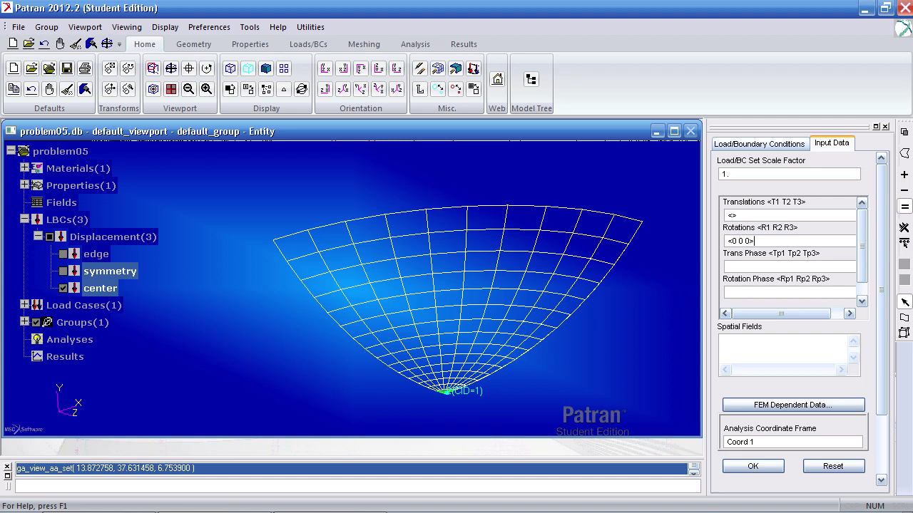
{"action": "left_click", "coordinate": [754, 442]}
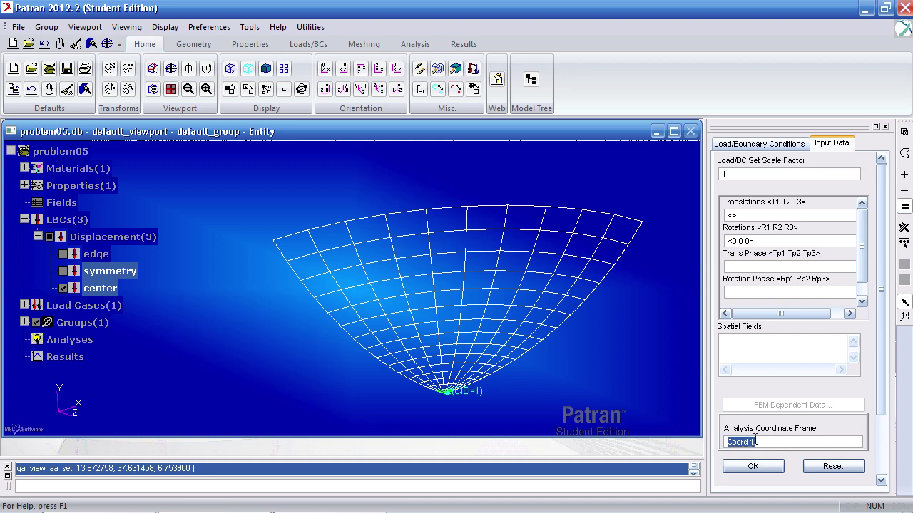
{"action": "left_click", "coordinate": [754, 465]}
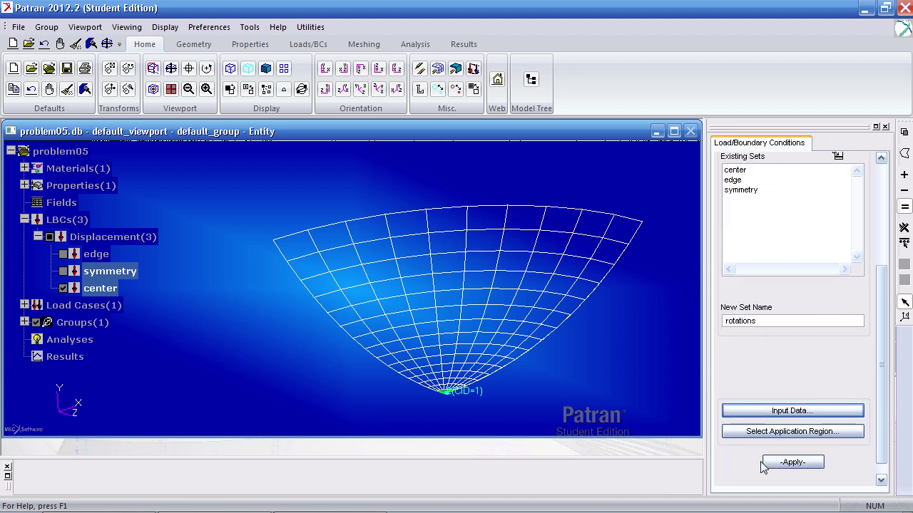
Apply the rotations set to all nodes 1:166 and create it.
{"action": "left_click", "coordinate": [791, 432]}
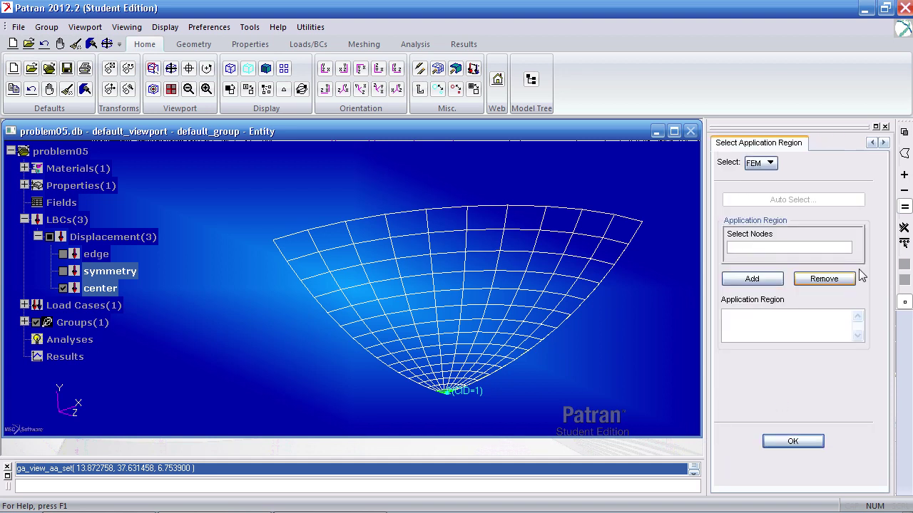
{"action": "left_click", "coordinate": [904, 244]}
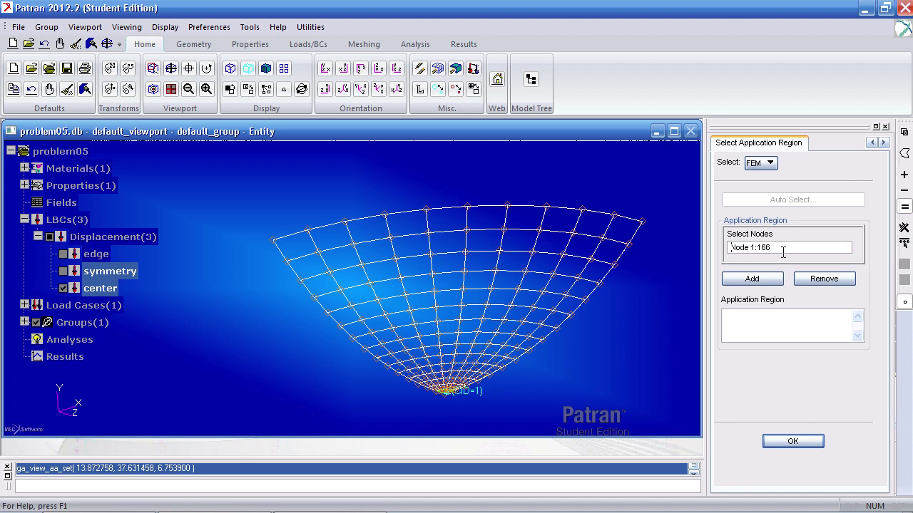
{"action": "left_click", "coordinate": [757, 279]}
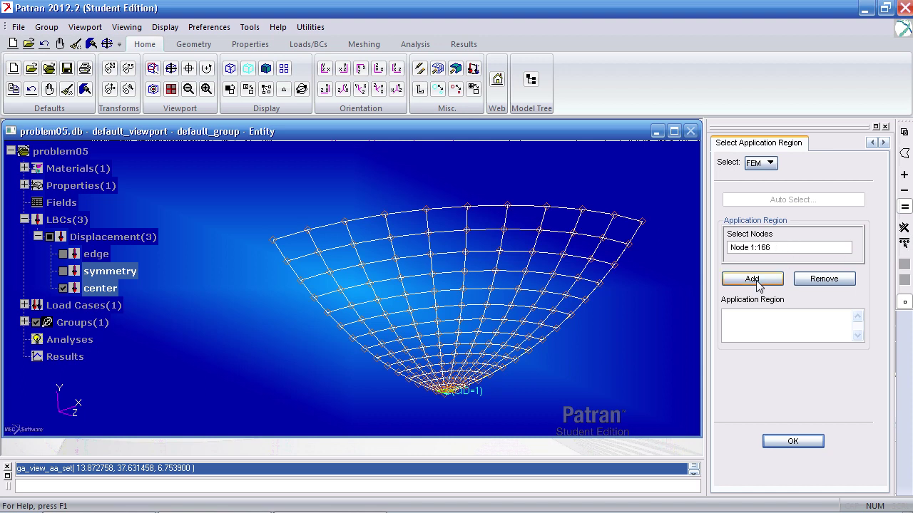
{"action": "left_click", "coordinate": [791, 441]}
{"action": "left_click", "coordinate": [793, 462]}
{"action": "middle_click_drag", "start_coordinate": [618, 408], "coordinate": [592, 385]}
{"action": "left_click", "coordinate": [63, 305]}
{"action": "left_click", "coordinate": [63, 288]}
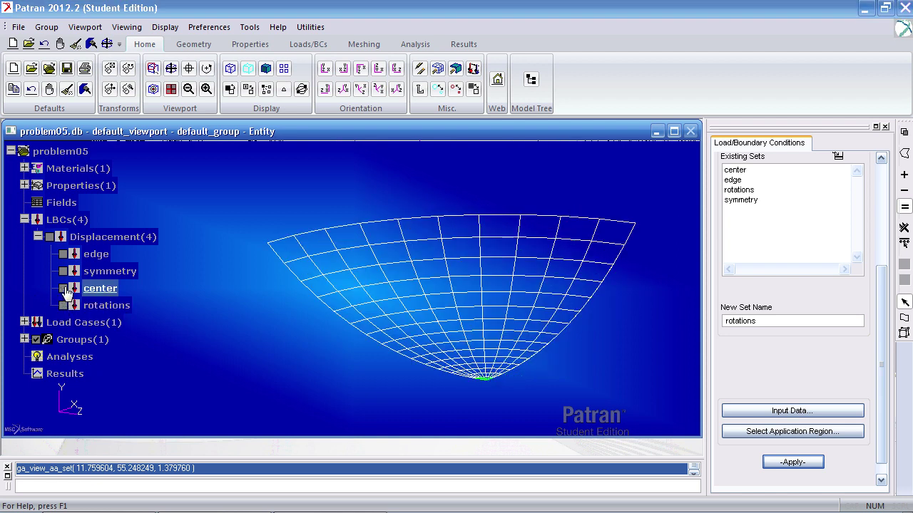
{"action": "left_click", "coordinate": [63, 255]}
{"action": "middle_click_drag", "start_coordinate": [667, 273], "coordinate": [651, 271]}
{"action": "scroll", "coordinate": [649, 287], "scroll_direction": "up", "scroll_amount": 3}
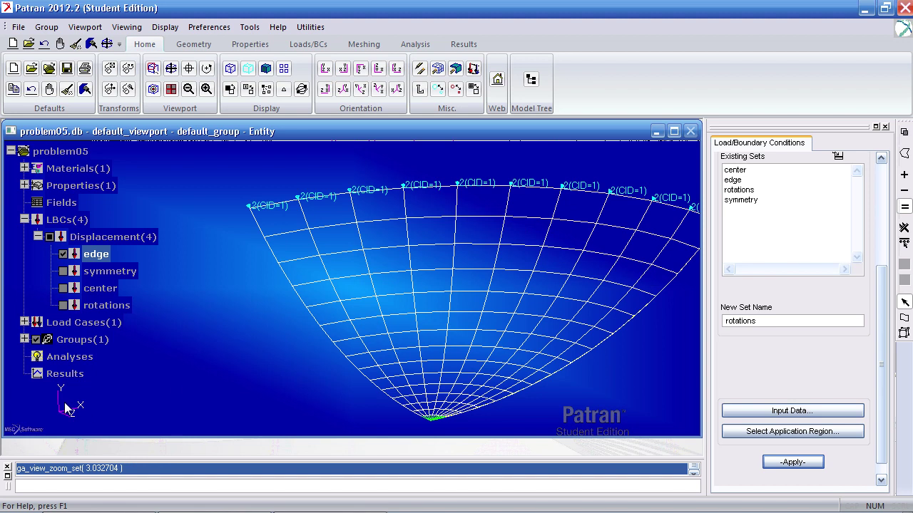
{"action": "left_click", "coordinate": [56, 375]}
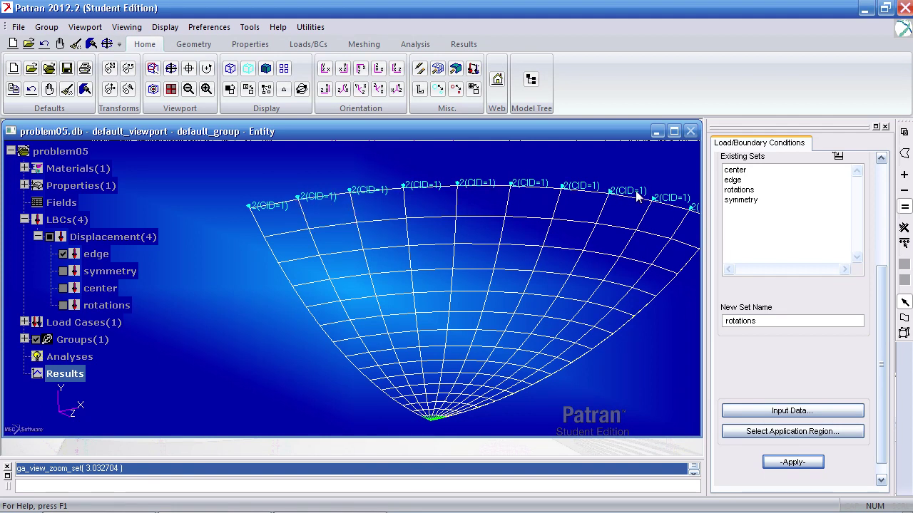
{"action": "middle_click_drag", "start_coordinate": [579, 191], "coordinate": [435, 192], "text": "ctrl"}
{"action": "left_click", "coordinate": [63, 254]}
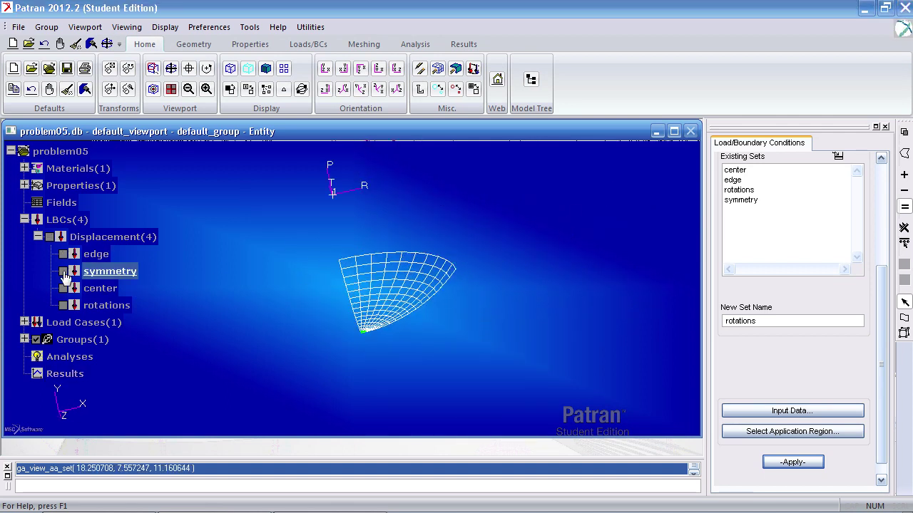
{"action": "left_click", "coordinate": [63, 271]}
{"action": "middle_click_drag", "start_coordinate": [479, 295], "coordinate": [499, 265], "text": "ctrl"}
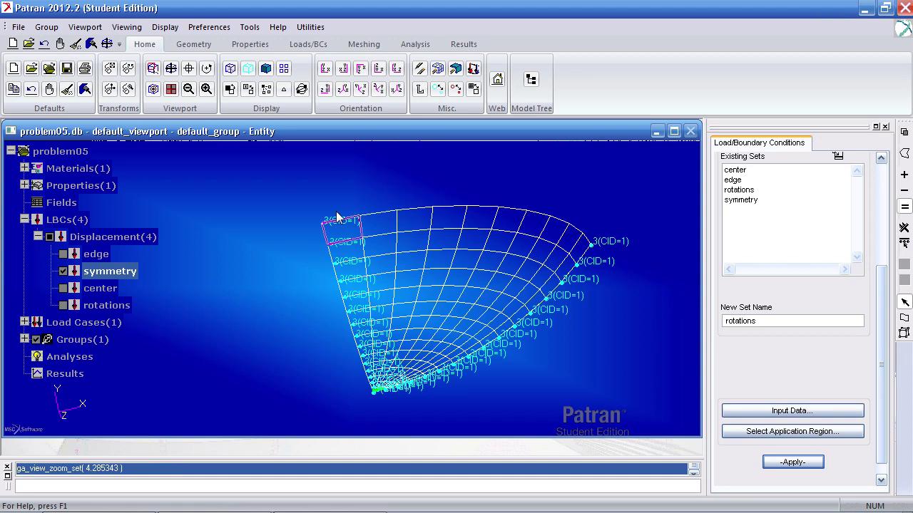
{"action": "left_click", "coordinate": [62, 271]}
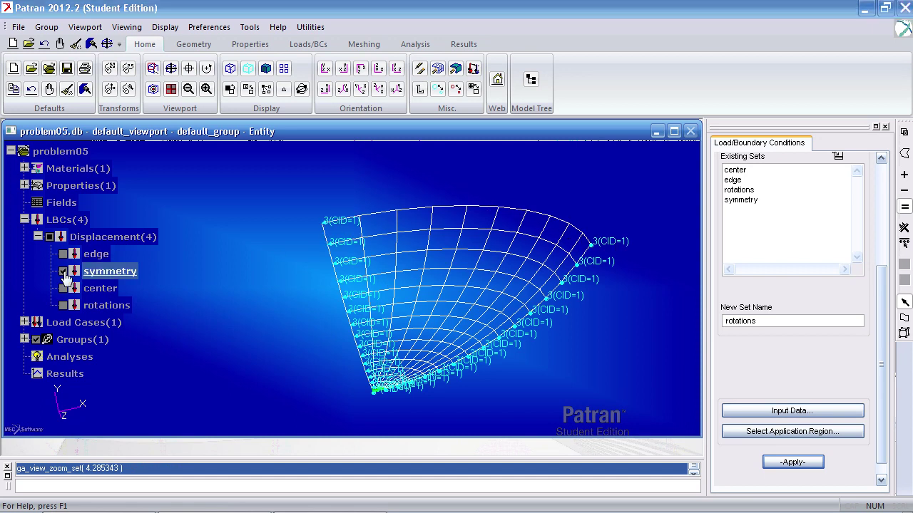
{"action": "left_click", "coordinate": [63, 288]}
{"action": "left_click", "coordinate": [63, 288]}
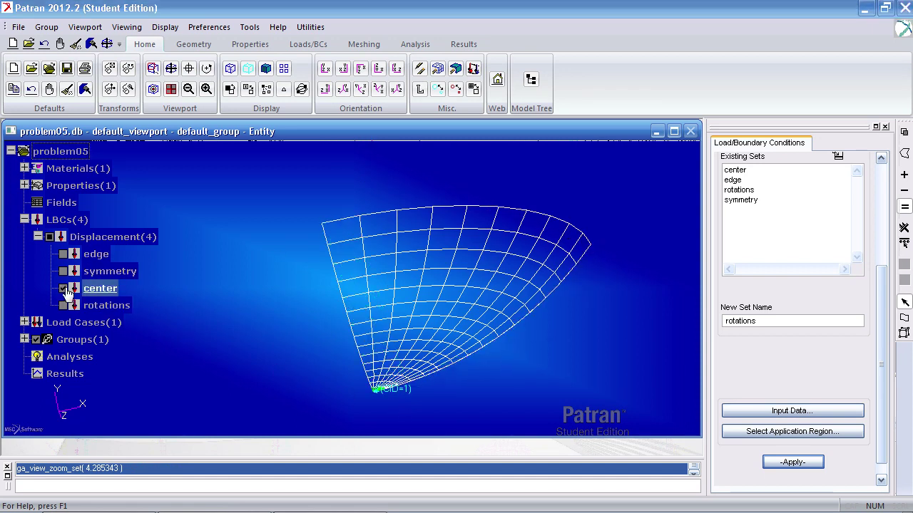
{"action": "left_click", "coordinate": [62, 305]}
{"action": "middle_click_drag", "start_coordinate": [429, 399], "coordinate": [492, 356]}
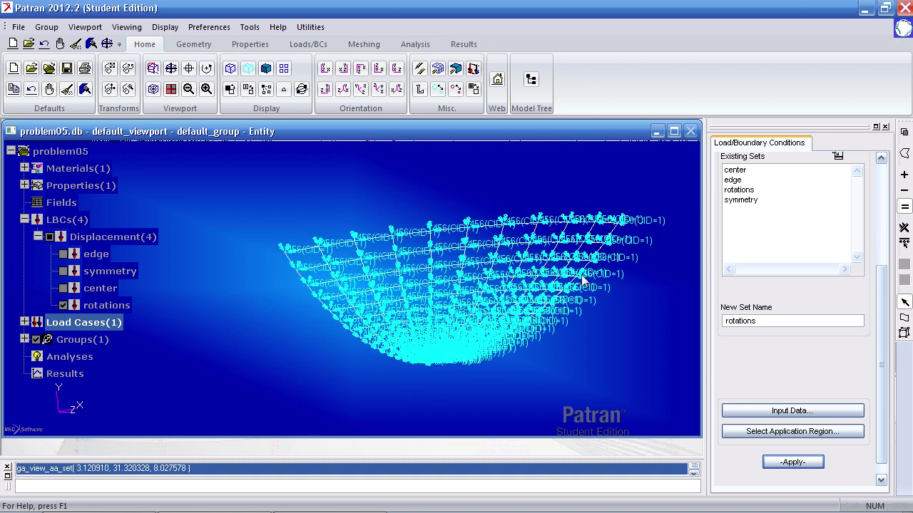
{"action": "left_click", "coordinate": [64, 305]}
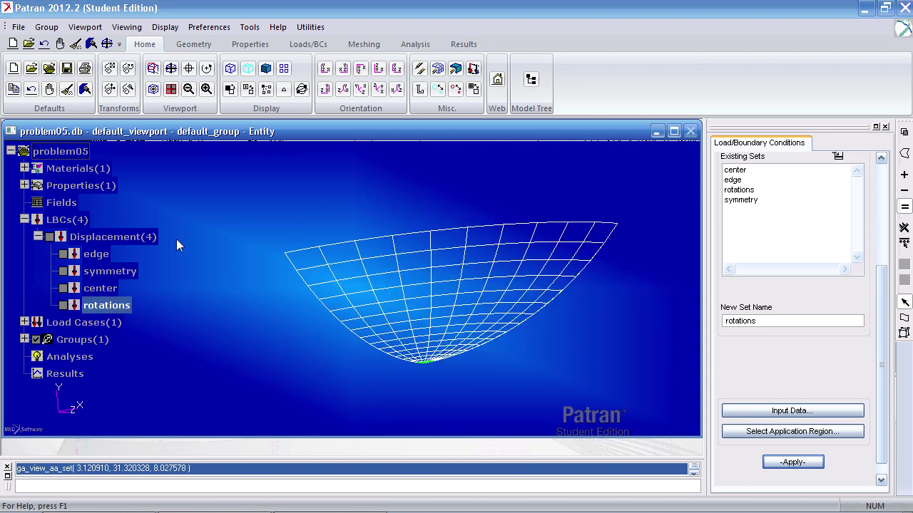
Define a pressure load 'pressure' on 2D elements with top-surface pressure 200.
{"action": "left_click", "coordinate": [303, 47]}
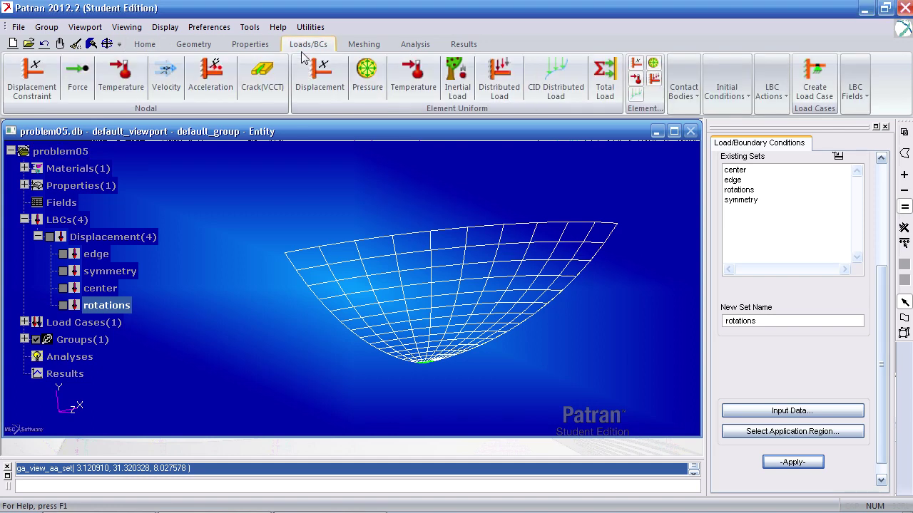
{"action": "left_click", "coordinate": [368, 75]}
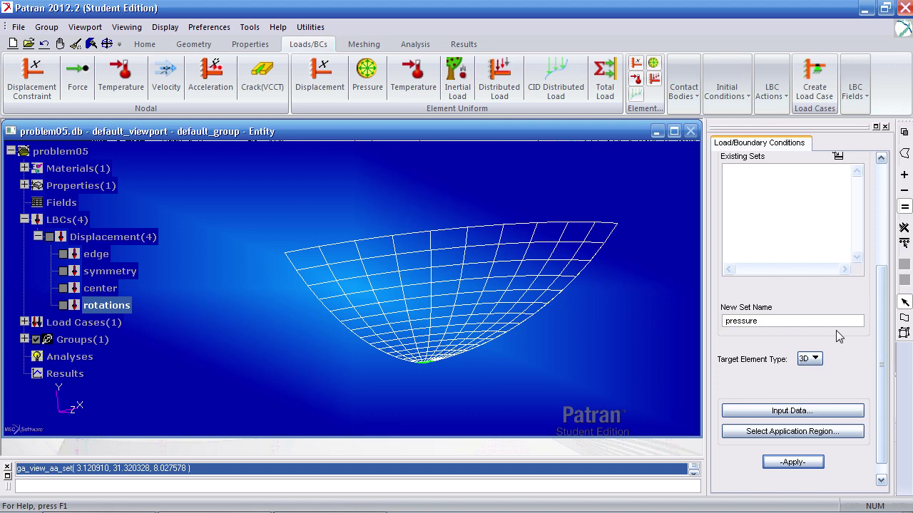
{"action": "left_click", "coordinate": [813, 359]}
{"action": "left_click", "coordinate": [820, 367]}
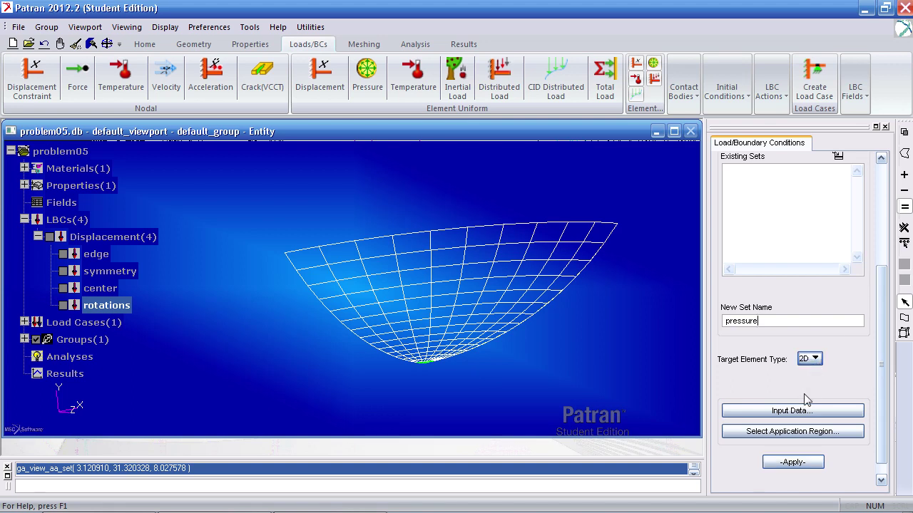
{"action": "left_click", "coordinate": [802, 414]}
{"action": "left_click", "coordinate": [757, 215]}
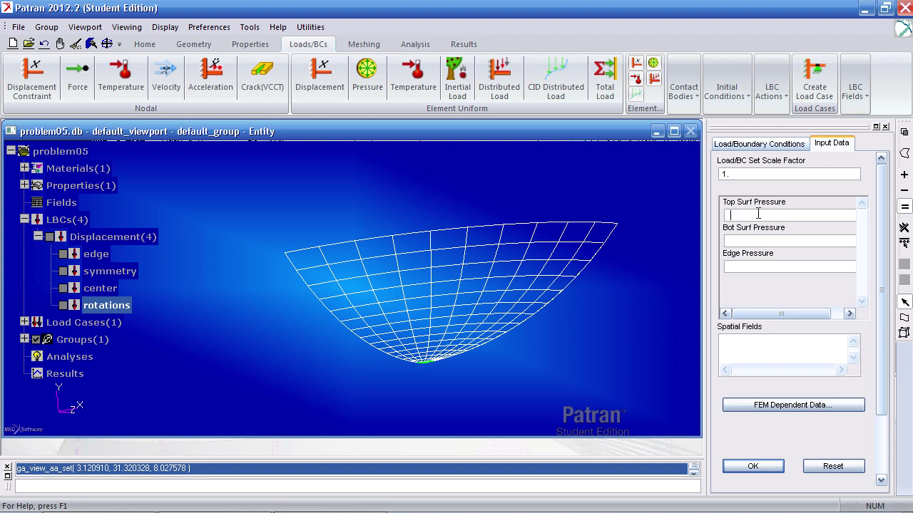
{"action": "left_click", "coordinate": [752, 466]}
Apply the pressure to shell elements 1:150 and create the load set.
{"action": "left_click", "coordinate": [793, 432]}
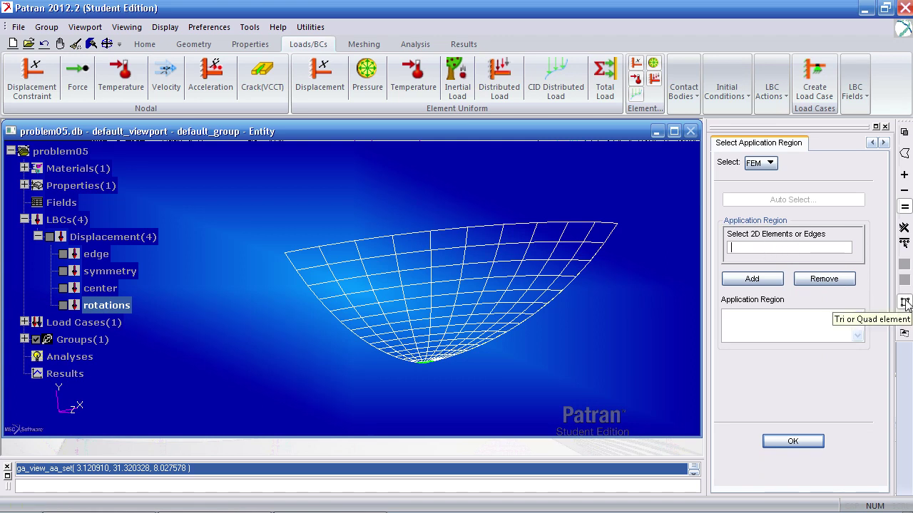
{"action": "left_click", "coordinate": [904, 303]}
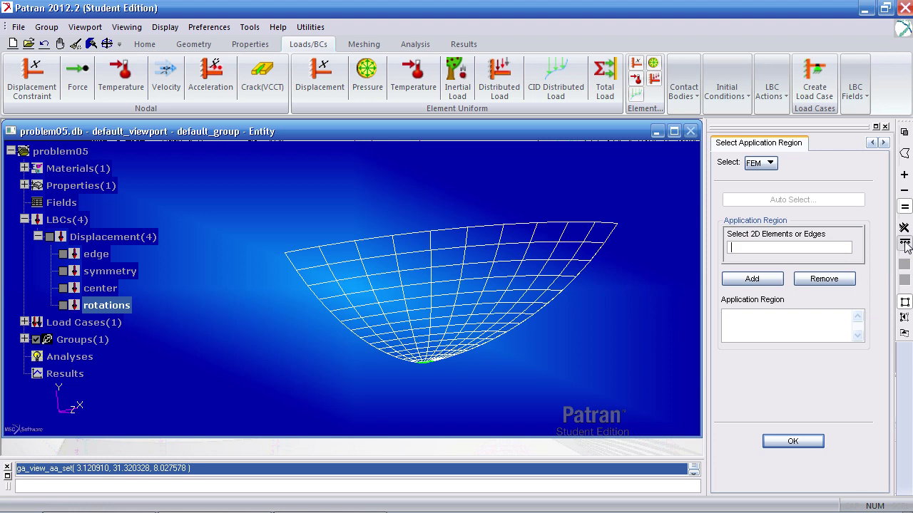
{"action": "left_click", "coordinate": [904, 246]}
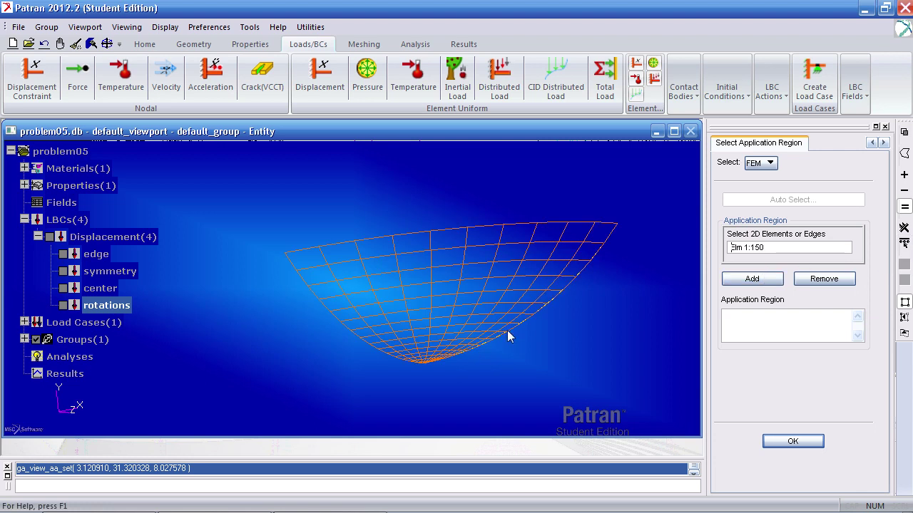
{"action": "left_click", "coordinate": [767, 282]}
{"action": "left_click", "coordinate": [792, 442]}
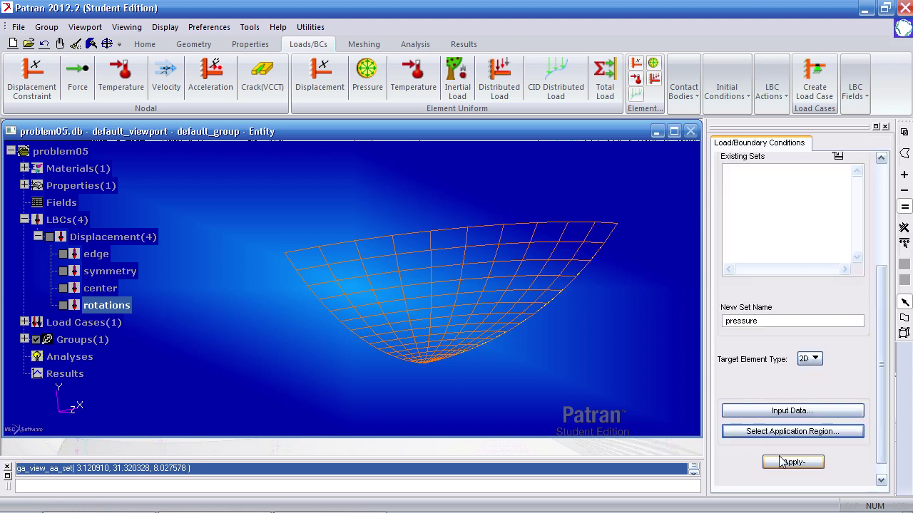
{"action": "left_click", "coordinate": [792, 462]}
{"action": "mouse_move", "coordinate": [576, 387]}
{"action": "middle_mouse_down"}
{"action": "mouse_move", "coordinate": [513, 396]}
{"action": "mouse_move", "coordinate": [563, 382]}
{"action": "middle_mouse_up"}
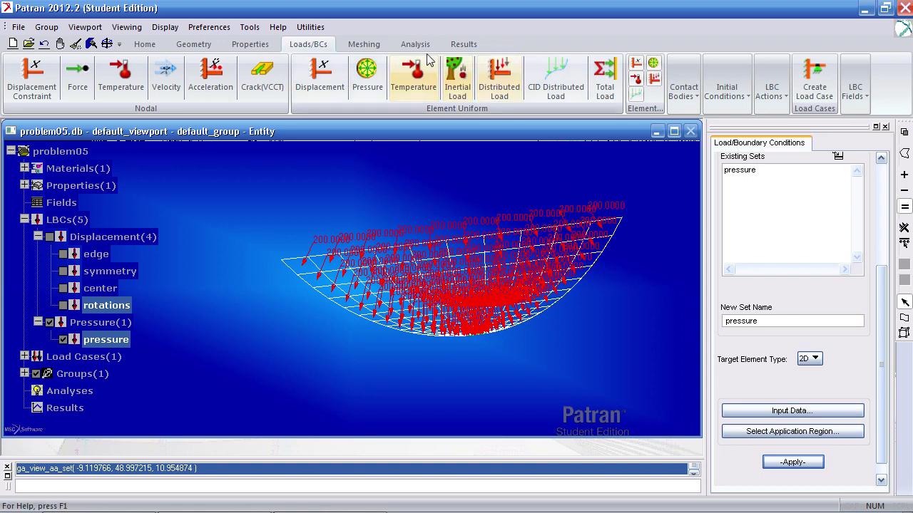
Submit a full Nastran run of the entire model as job problem05.
{"action": "left_click", "coordinate": [405, 46]}
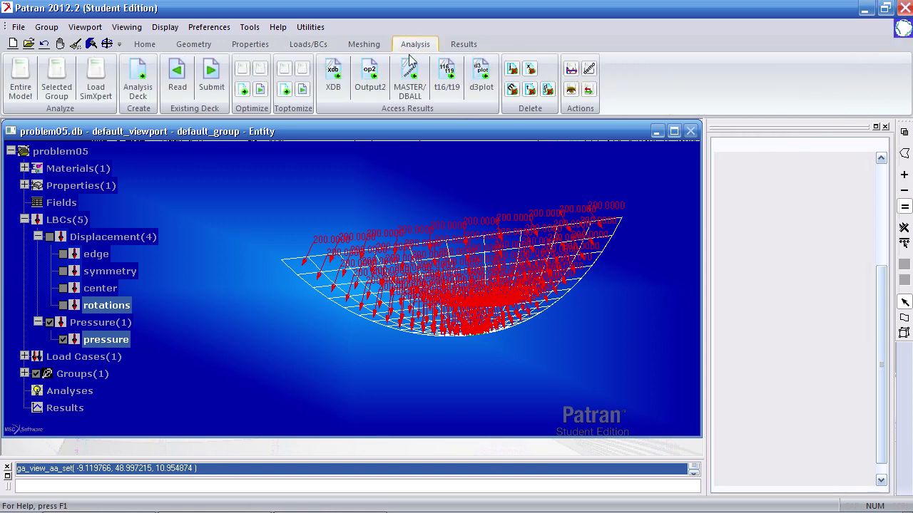
{"action": "left_click", "coordinate": [26, 86]}
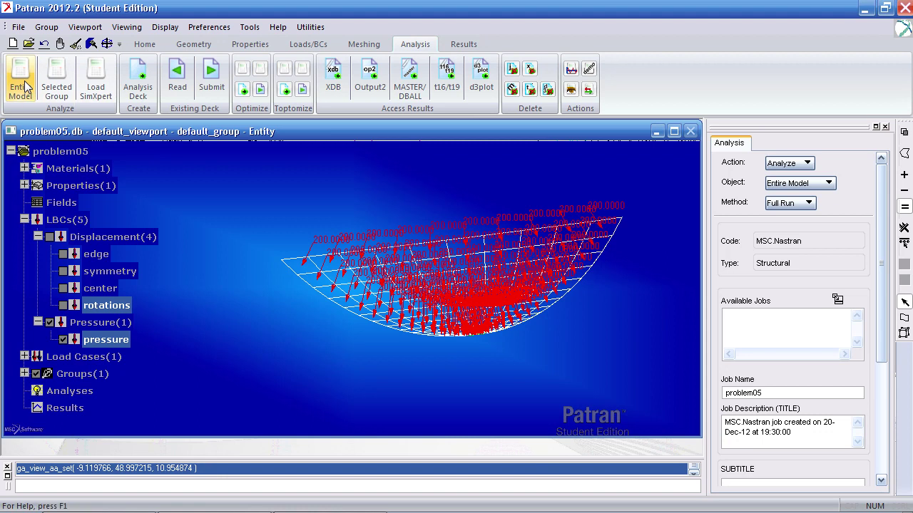
{"action": "left_click_drag", "start_coordinate": [882, 314], "coordinate": [882, 425]}
{"action": "left_click", "coordinate": [815, 477]}
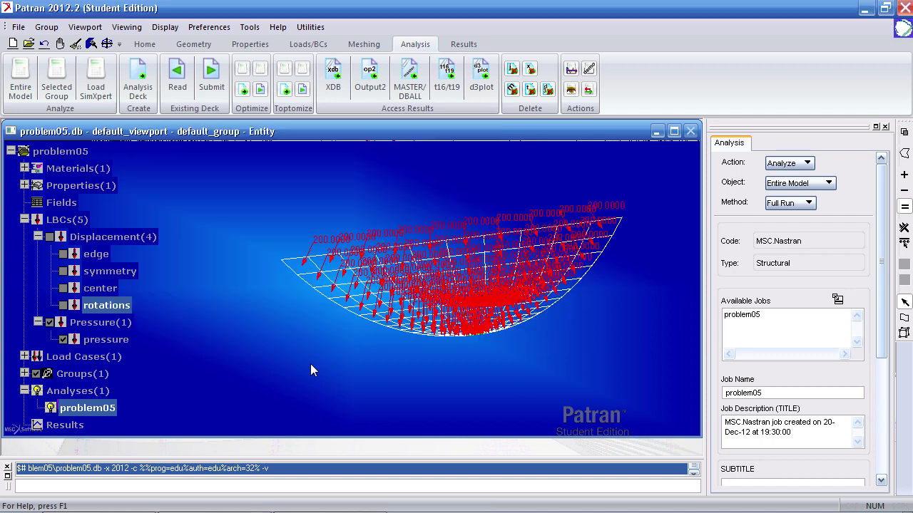
Hide the model tree and attach the problem05 XDB results file.
{"action": "left_click", "coordinate": [145, 45]}
{"action": "left_click", "coordinate": [530, 80]}
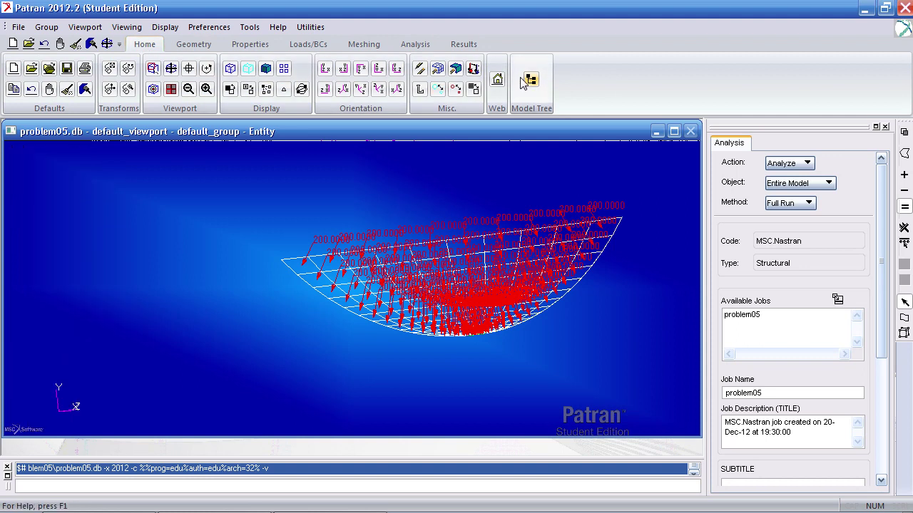
{"action": "left_click", "coordinate": [420, 47]}
{"action": "left_click", "coordinate": [333, 77]}
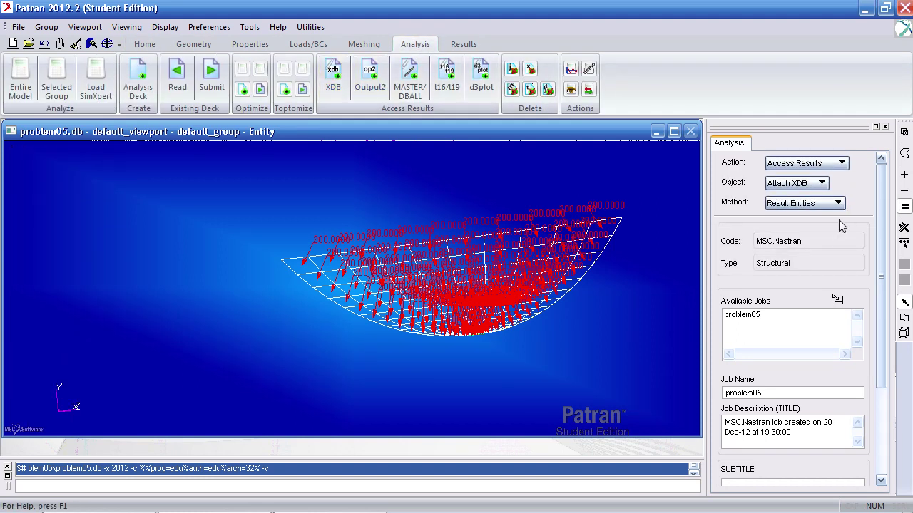
{"action": "scroll", "coordinate": [827, 299], "scroll_direction": "down", "scroll_amount": 3}
{"action": "left_click", "coordinate": [792, 466]}
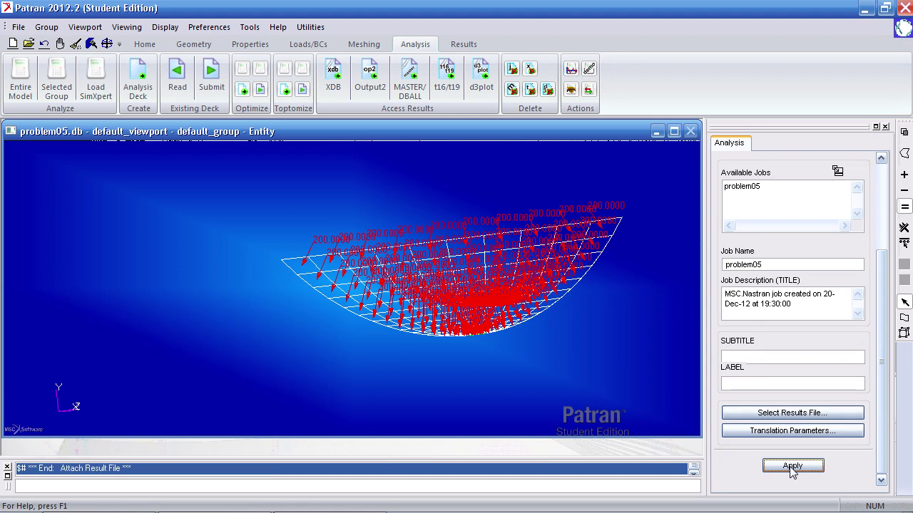
Clear the pressure arrows, enlarge the viewport, and pick translational displacement X Component.
{"action": "left_click", "coordinate": [464, 45]}
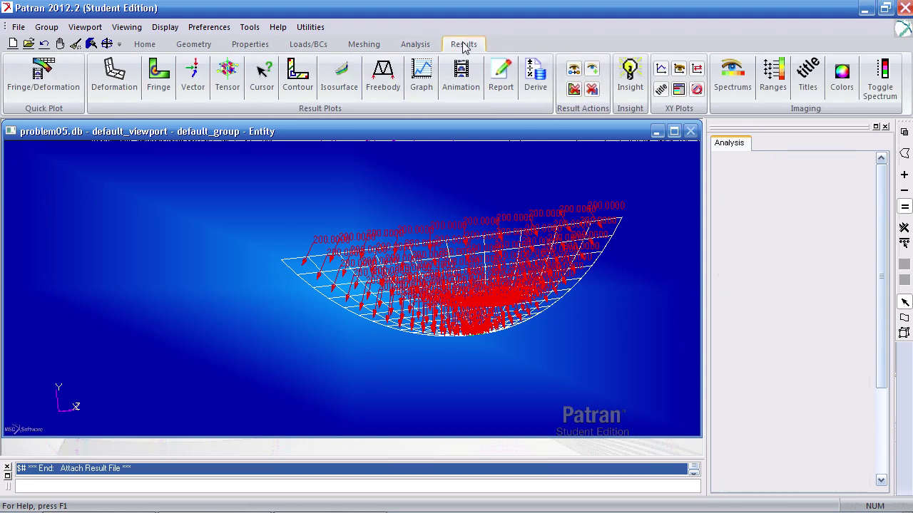
{"action": "left_click", "coordinate": [76, 43]}
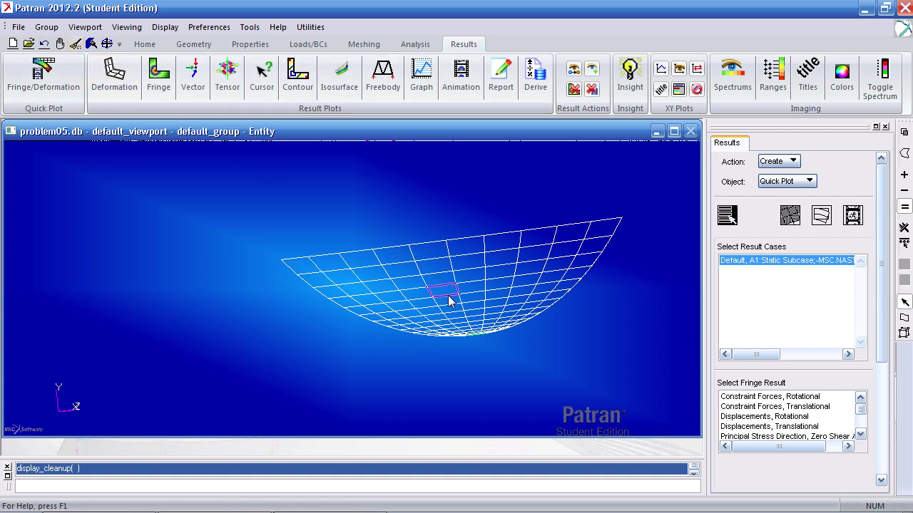
{"action": "left_click", "coordinate": [674, 131]}
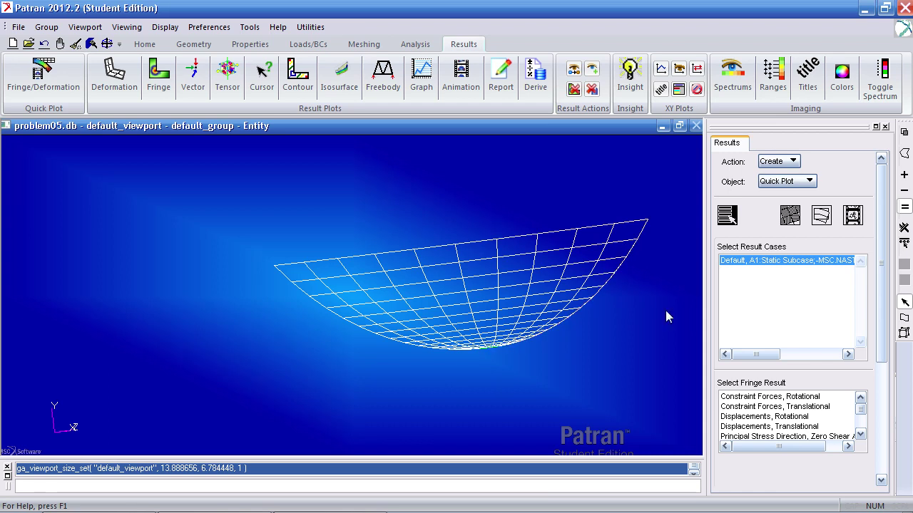
{"action": "left_click_drag", "start_coordinate": [883, 296], "coordinate": [797, 349]}
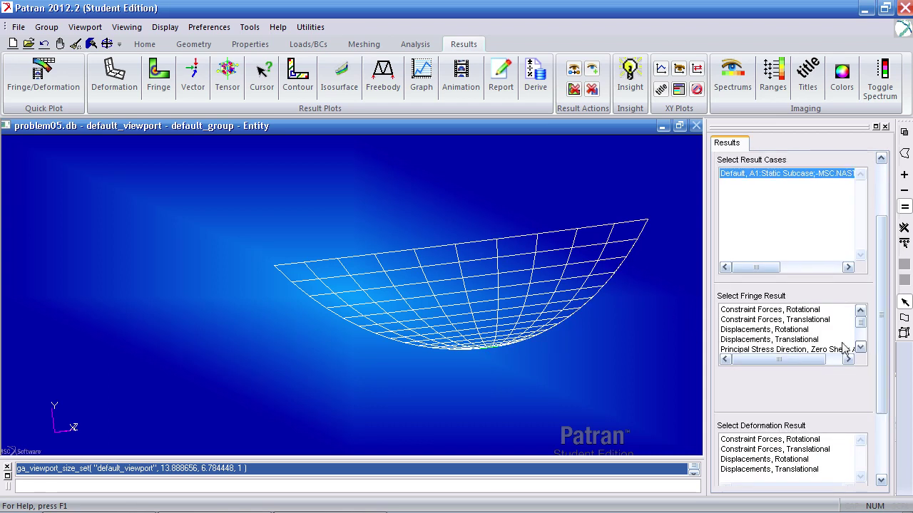
{"action": "left_click", "coordinate": [768, 341]}
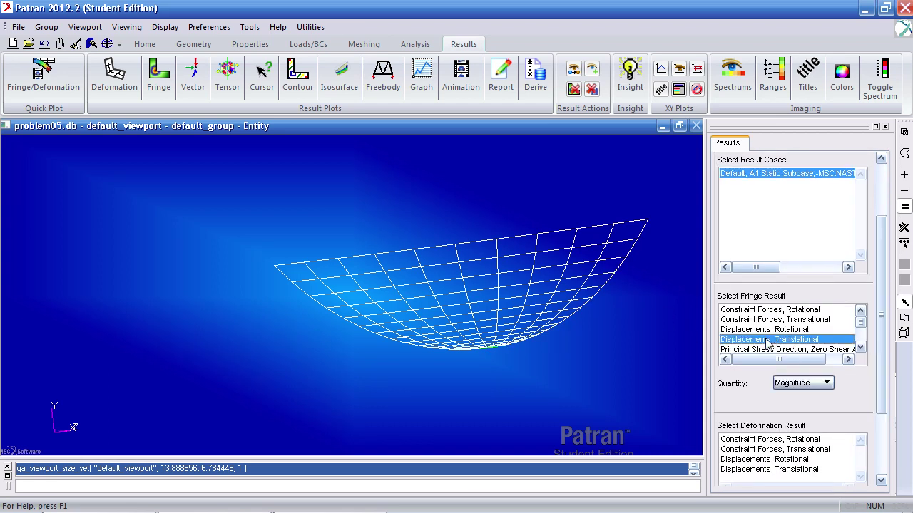
{"action": "left_click", "coordinate": [825, 383]}
{"action": "left_click", "coordinate": [819, 399]}
{"action": "scroll", "coordinate": [871, 371], "scroll_direction": "up", "scroll_amount": 3}
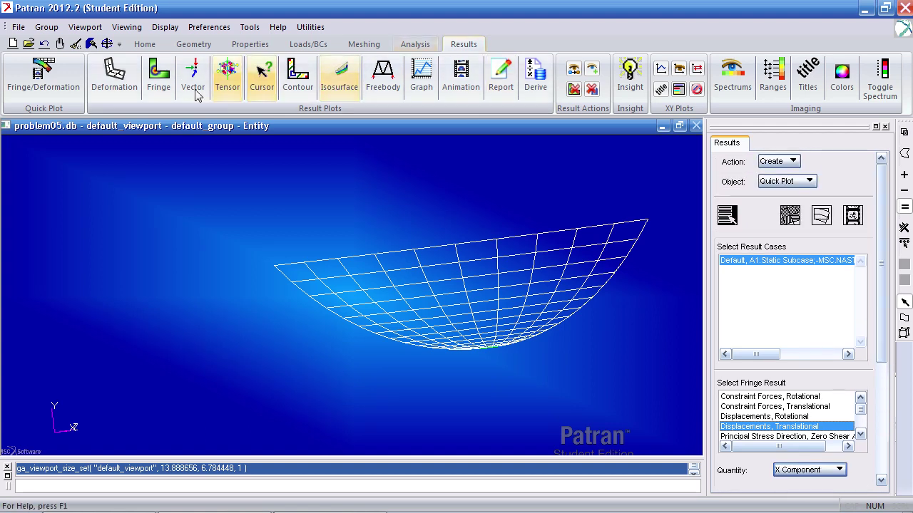
Switch to a fringe plot of translational displacement, X Component.
{"action": "left_click", "coordinate": [159, 74]}
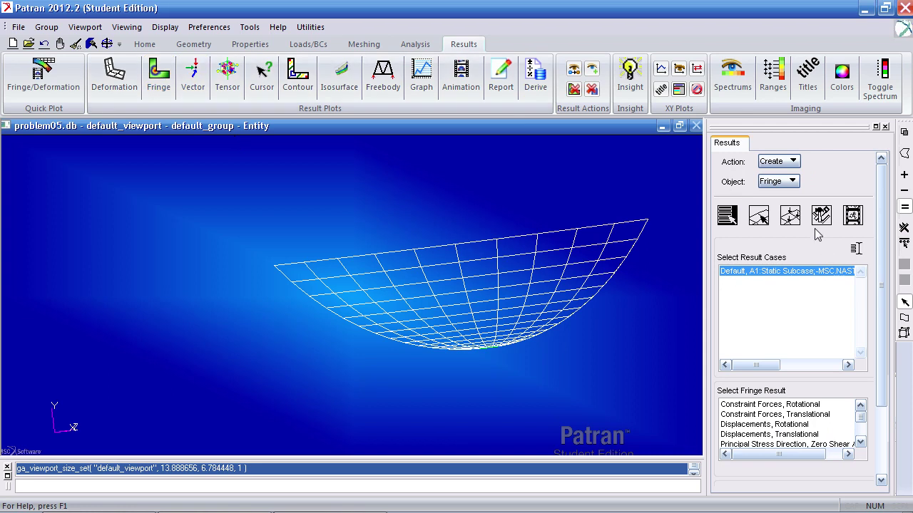
{"action": "left_click", "coordinate": [811, 434]}
{"action": "scroll", "coordinate": [880, 386], "scroll_direction": "down", "scroll_amount": 3}
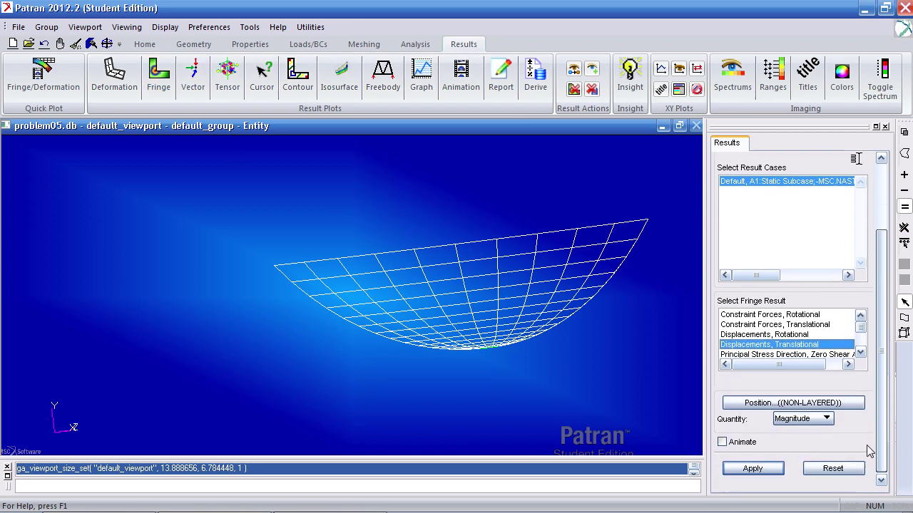
{"action": "left_click", "coordinate": [817, 419]}
{"action": "left_click", "coordinate": [812, 434]}
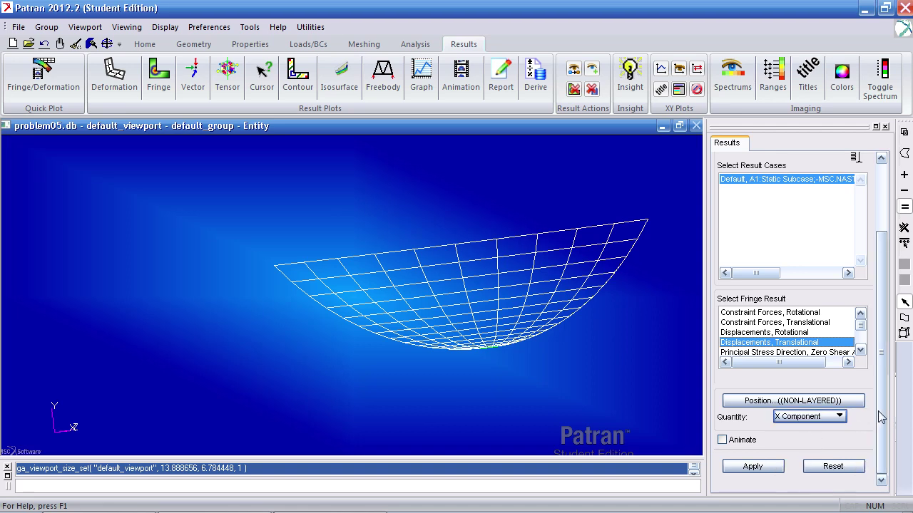
{"action": "scroll", "coordinate": [820, 228], "scroll_direction": "up", "scroll_amount": 3}
Transform the results into Coord 0 and create the X-displacement fringe plot.
{"action": "left_click", "coordinate": [821, 216]}
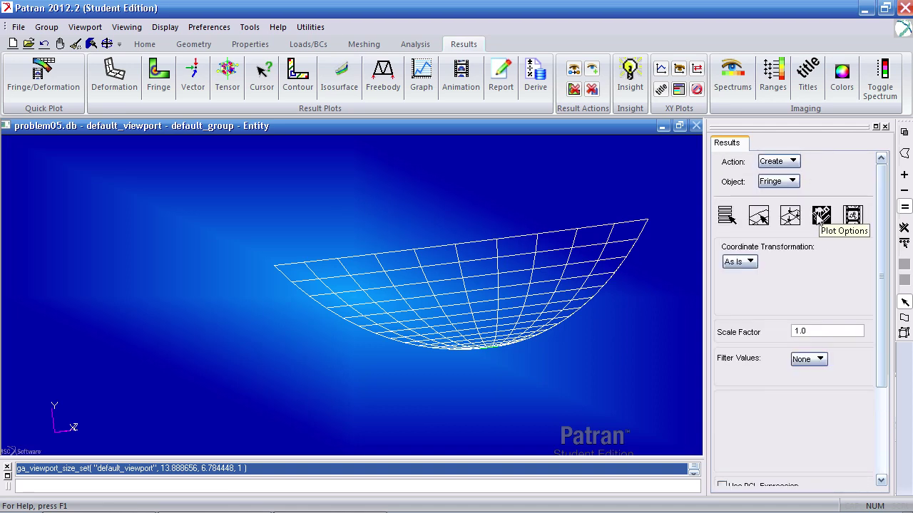
{"action": "left_click", "coordinate": [747, 261]}
{"action": "left_click", "coordinate": [750, 279]}
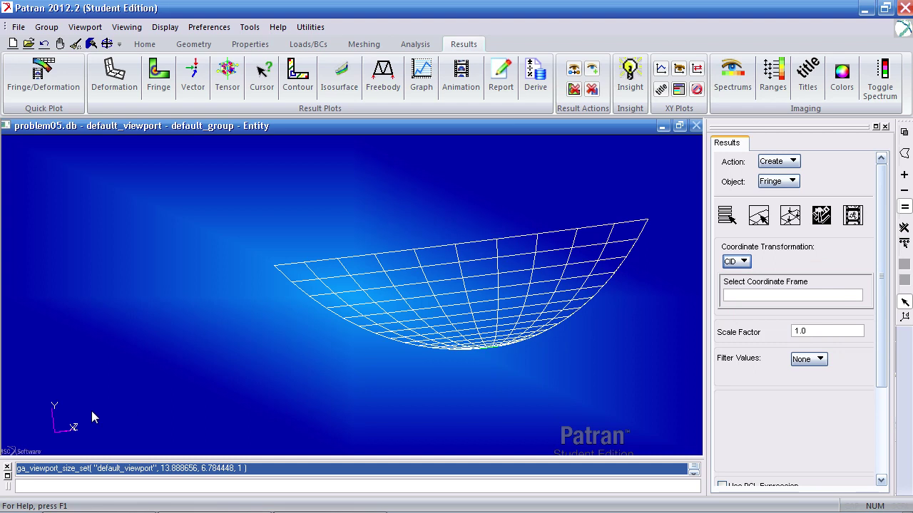
{"action": "left_click", "coordinate": [65, 431]}
{"action": "left_click", "coordinate": [727, 216]}
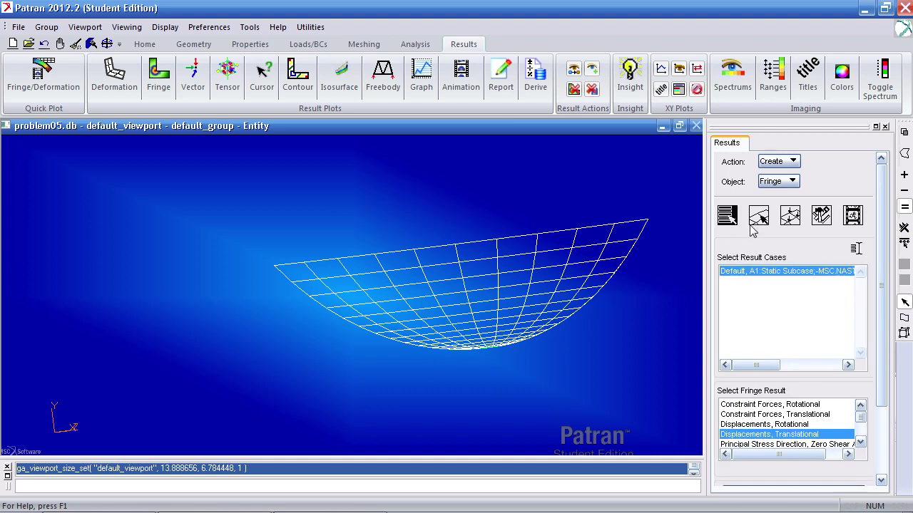
{"action": "scroll", "coordinate": [879, 245], "scroll_direction": "down", "scroll_amount": 3}
{"action": "left_click", "coordinate": [752, 467]}
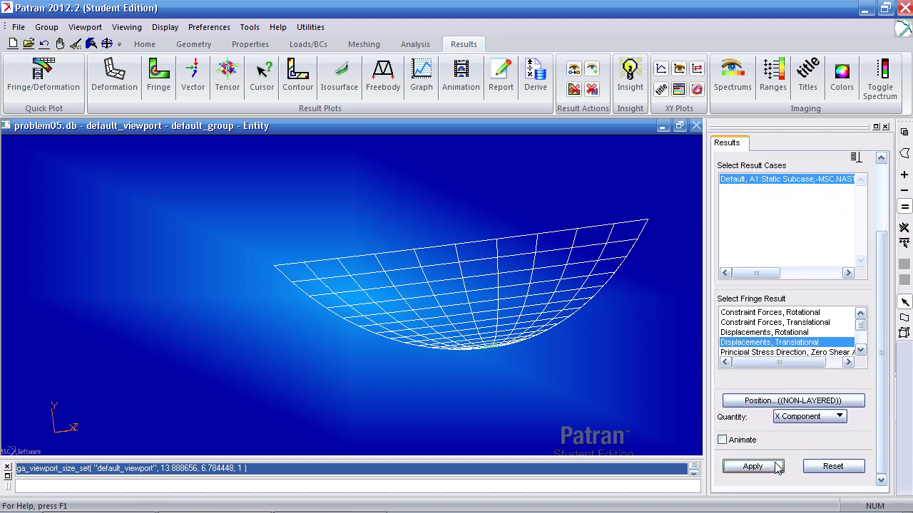
Rotate the X-displacement fringe so its 1.03-002 peak and legend are visible.
{"action": "middle_click_drag", "start_coordinate": [601, 379], "coordinate": [562, 369]}
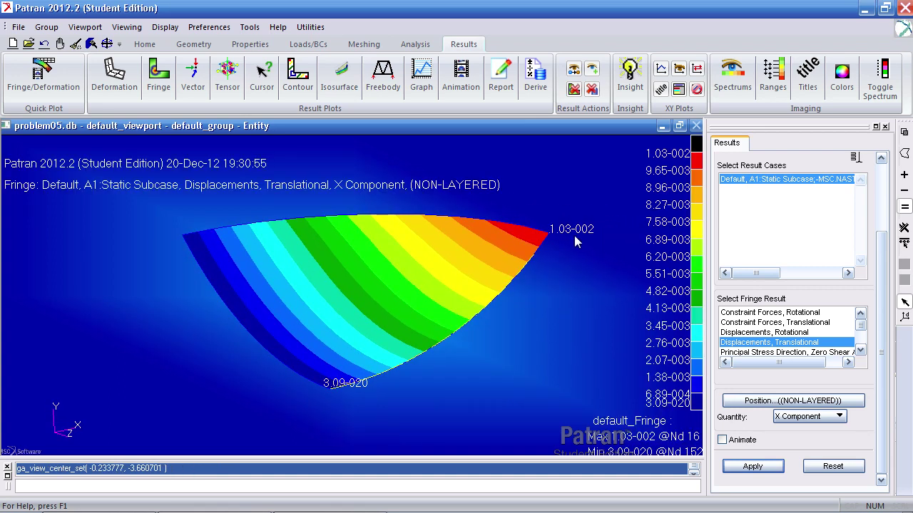
{"action": "middle_click_drag", "start_coordinate": [587, 259], "coordinate": [597, 371]}
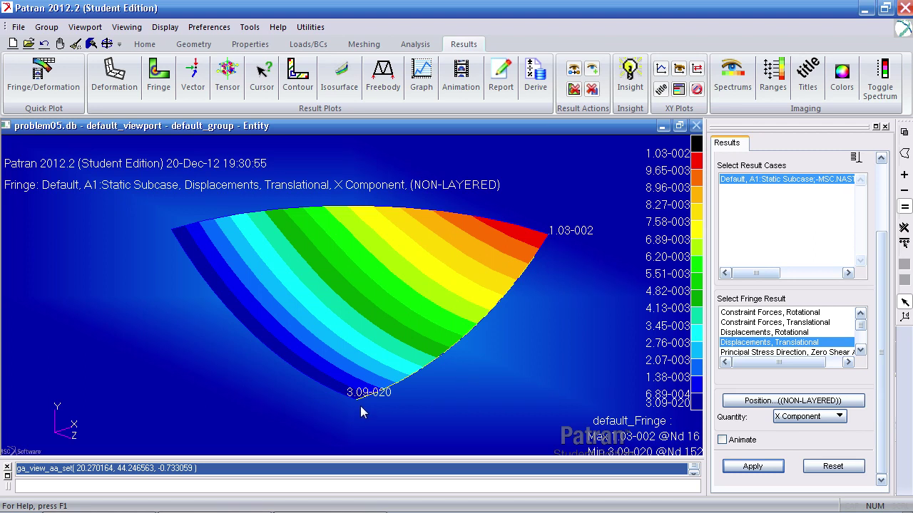
Scroll the reference PDF to pages 343–344 with the spherical displacement figures.
{"action": "key", "text": "alt+Tab"}
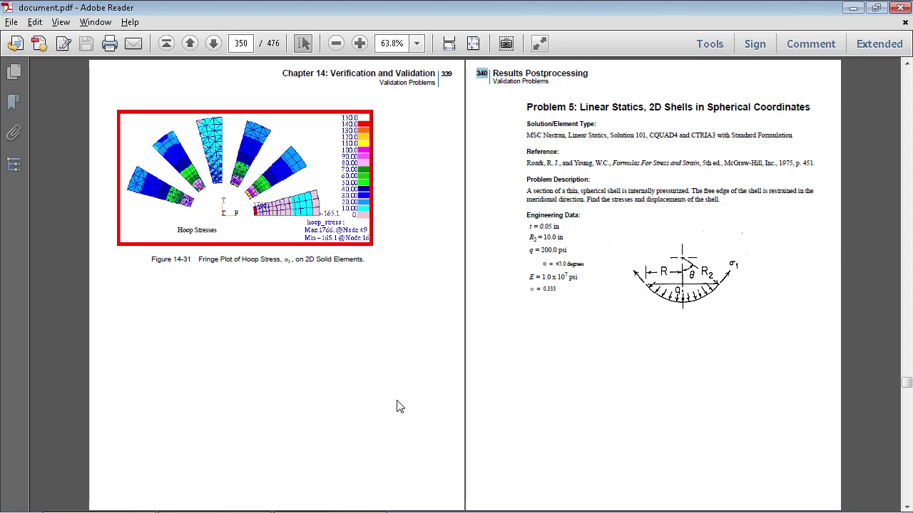
{"action": "scroll", "coordinate": [388, 377], "scroll_direction": "down", "scroll_amount": 1}
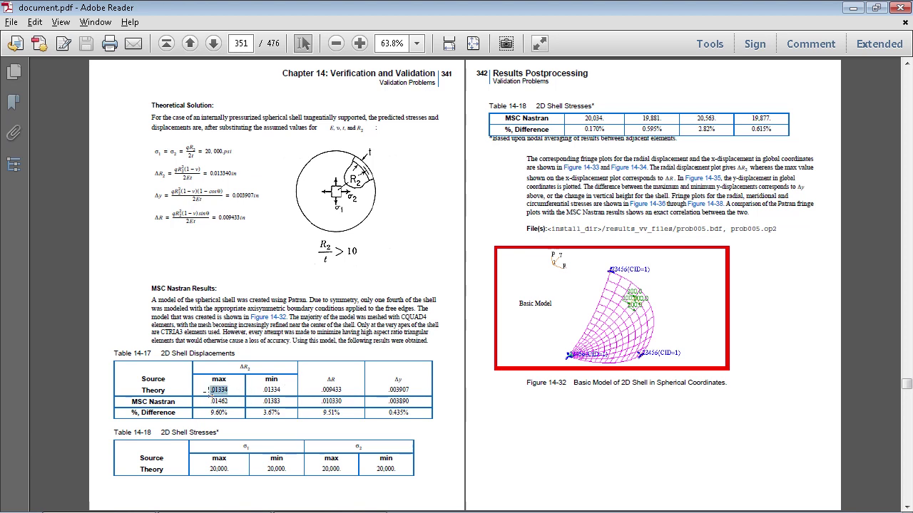
{"action": "left_click", "coordinate": [209, 394]}
{"action": "scroll", "coordinate": [209, 394], "scroll_direction": "down", "scroll_amount": 4}
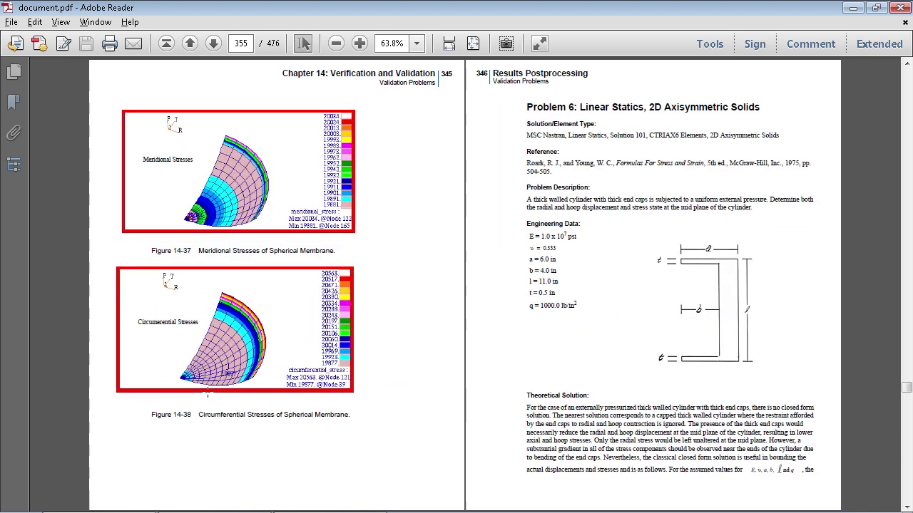
{"action": "scroll", "coordinate": [206, 394], "scroll_direction": "up", "scroll_amount": 2}
{"action": "scroll", "coordinate": [207, 394], "scroll_direction": "up", "scroll_amount": 2}
{"action": "scroll", "coordinate": [207, 394], "scroll_direction": "down", "scroll_amount": 2}
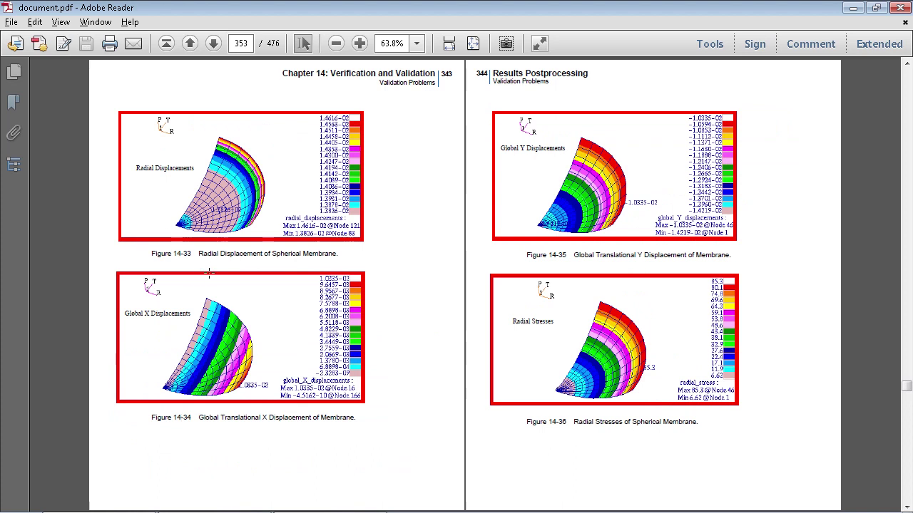
Highlight the Figure 14-34 and 14-35 captions, then return to Patran.
{"action": "left_click_drag", "start_coordinate": [200, 417], "coordinate": [248, 416]}
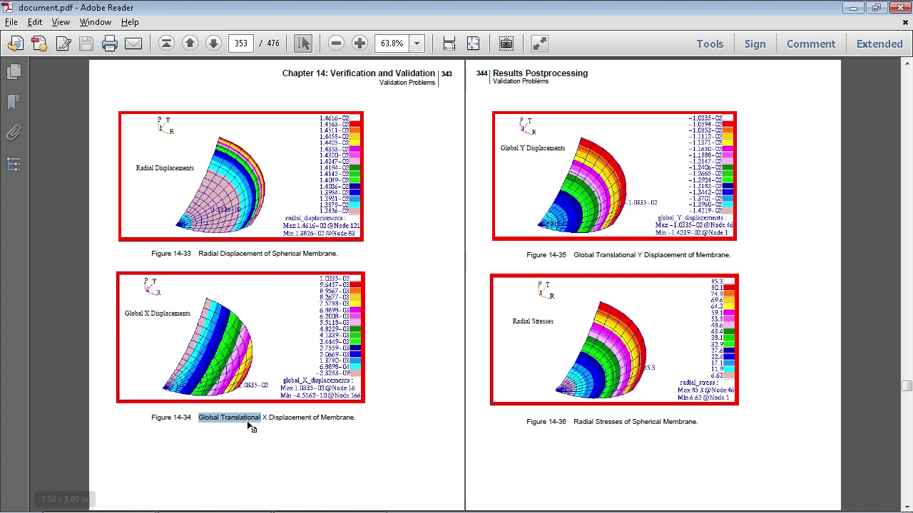
{"action": "left_click_drag", "start_coordinate": [579, 257], "coordinate": [645, 257]}
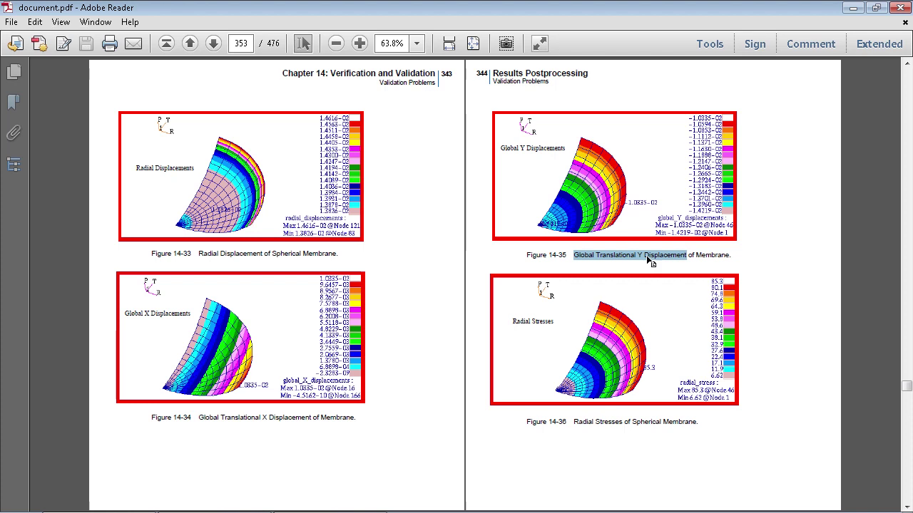
{"action": "key", "text": "super"}
{"action": "key", "text": "alt+Tab"}
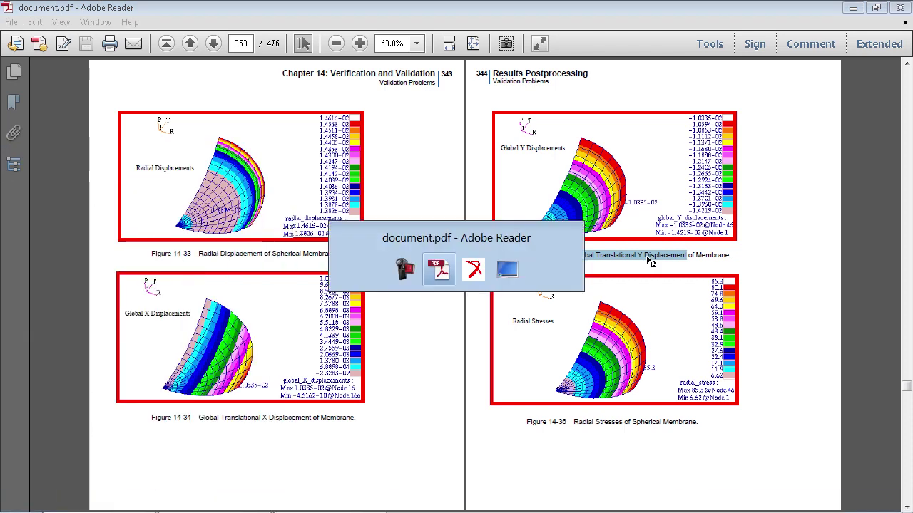
Replot the fringe as Y displacement component, ranging -1.03-002 to -1.42-002.
{"action": "key", "text": "Tab"}
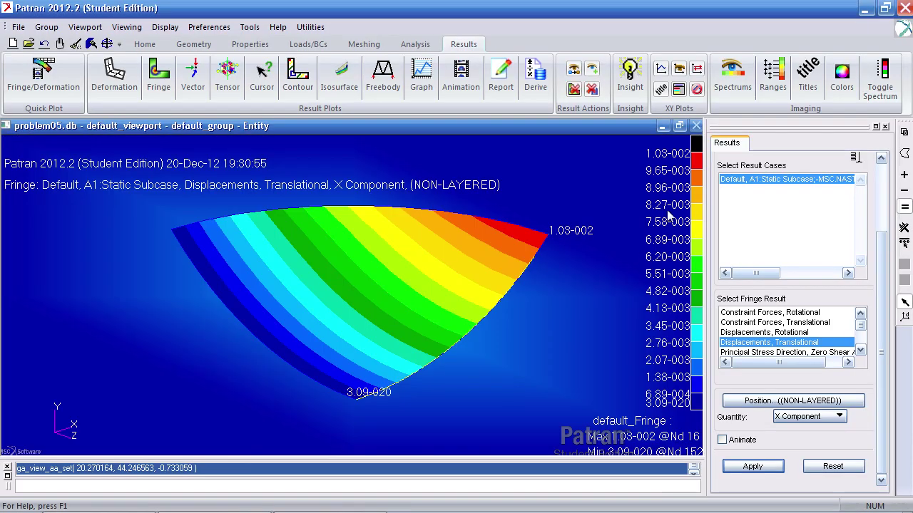
{"action": "left_click", "coordinate": [809, 417]}
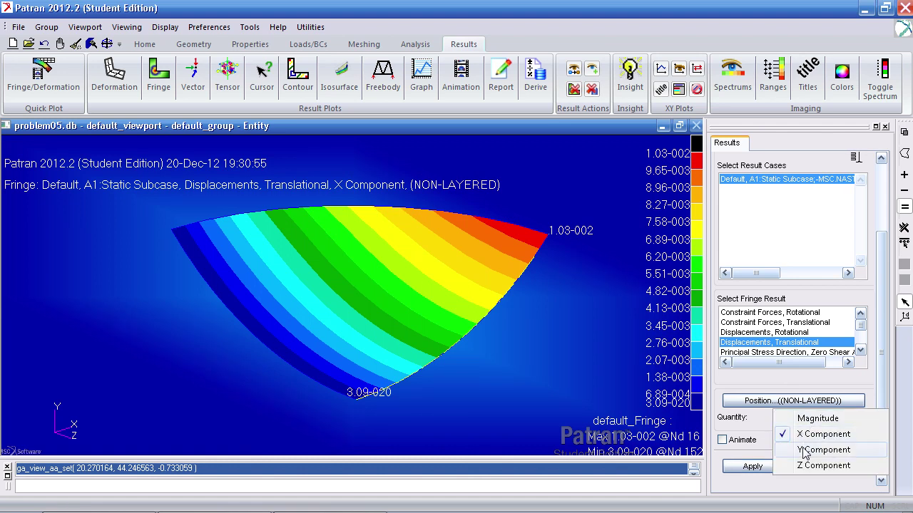
{"action": "left_click", "coordinate": [805, 450]}
{"action": "left_click", "coordinate": [752, 466]}
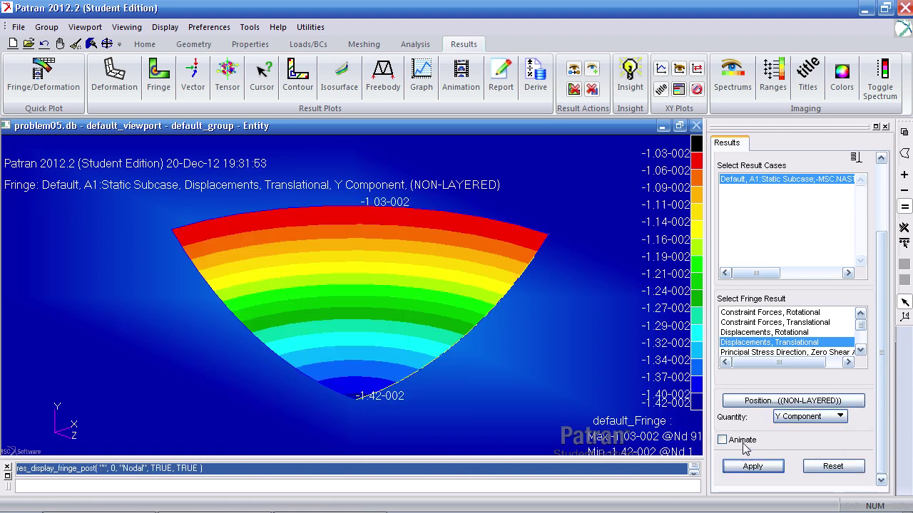
{"action": "middle_click_drag", "start_coordinate": [410, 395], "coordinate": [471, 388]}
{"action": "key", "text": "alt+Tab"}
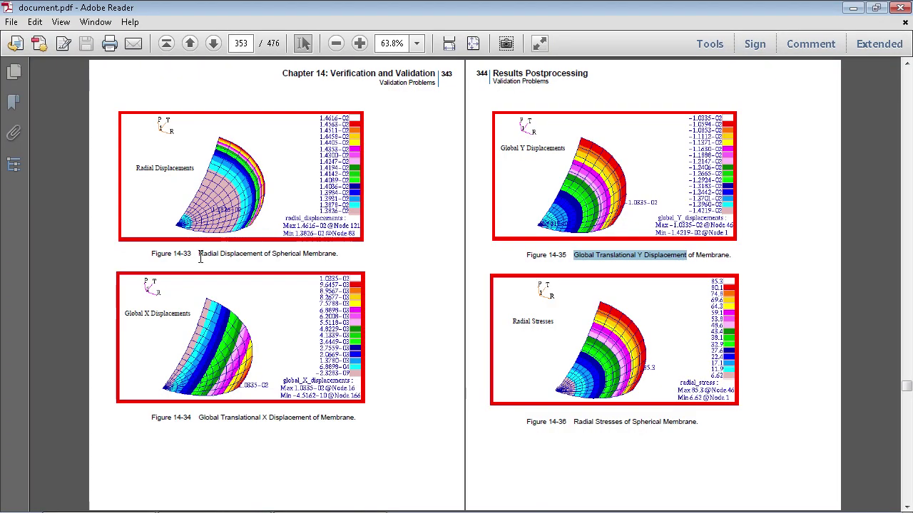
Highlight the Figure 14-33 caption, then set the fringe coordinate transformation to Coord 1.
{"action": "left_click_drag", "start_coordinate": [200, 259], "coordinate": [321, 260]}
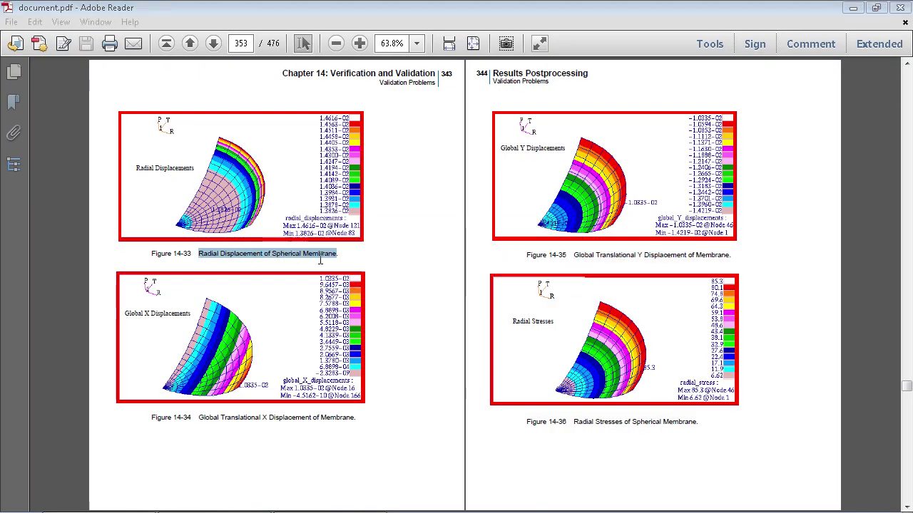
{"action": "key", "text": "alt+Tab"}
{"action": "scroll", "coordinate": [867, 214], "scroll_direction": "up", "scroll_amount": 3}
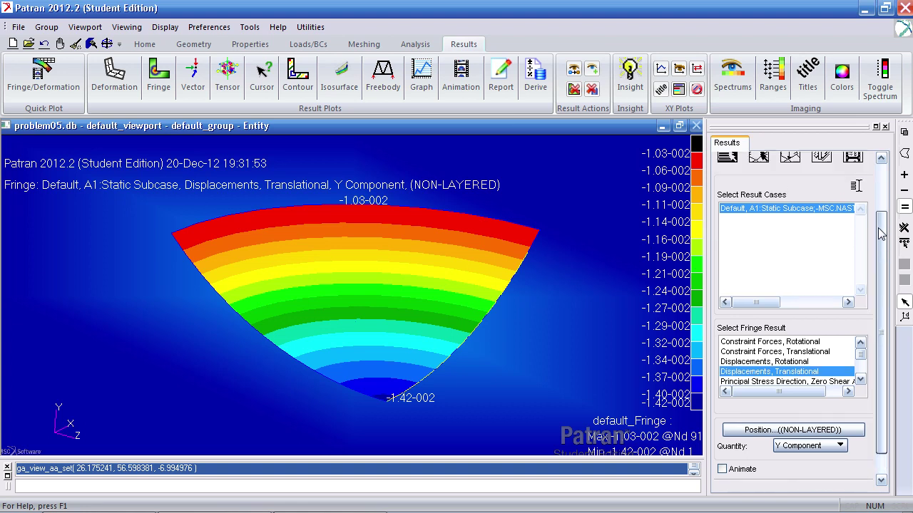
{"action": "left_click", "coordinate": [832, 200]}
{"action": "left_click", "coordinate": [746, 262]}
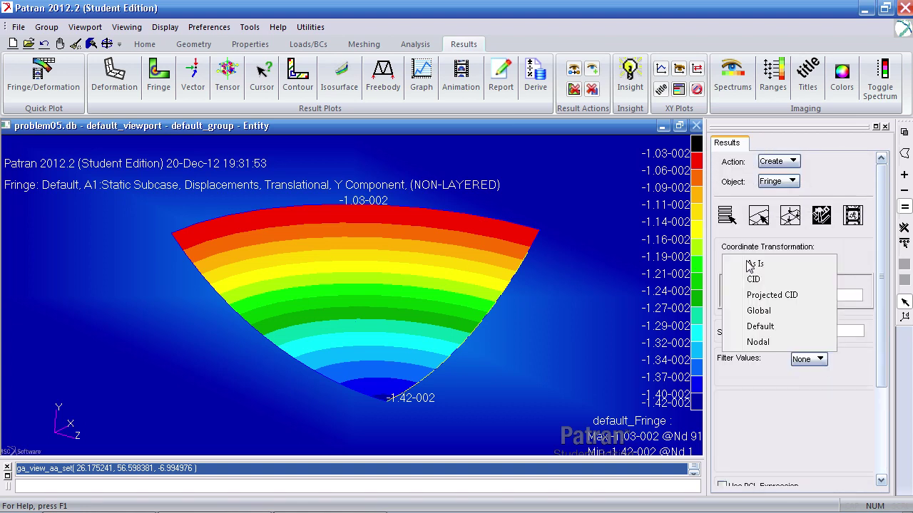
{"action": "left_click", "coordinate": [751, 279]}
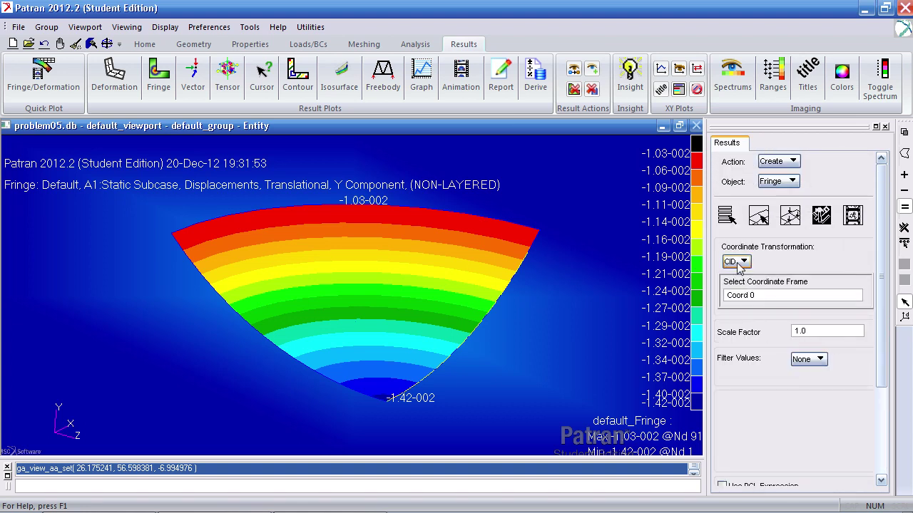
{"action": "left_click", "coordinate": [756, 295]}
{"action": "scroll", "coordinate": [551, 224], "scroll_direction": "down", "scroll_amount": 3}
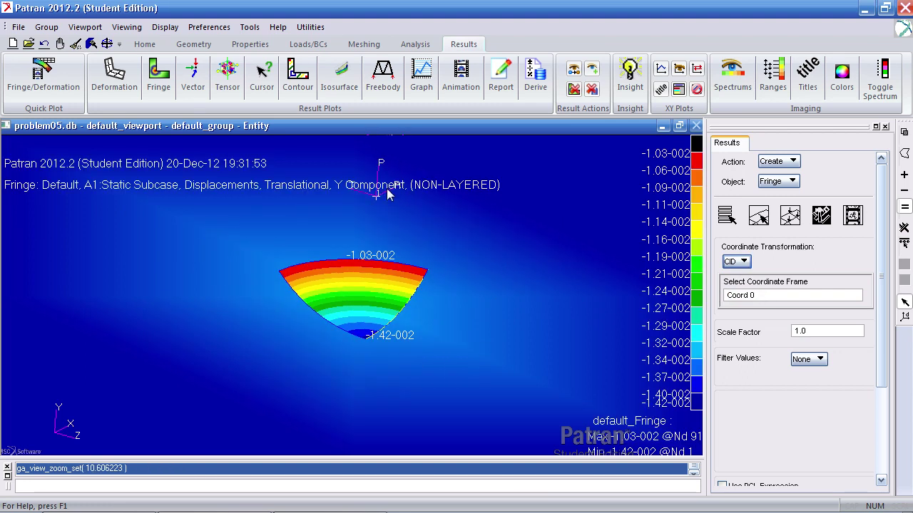
{"action": "left_click", "coordinate": [386, 188]}
{"action": "left_click", "coordinate": [730, 215]}
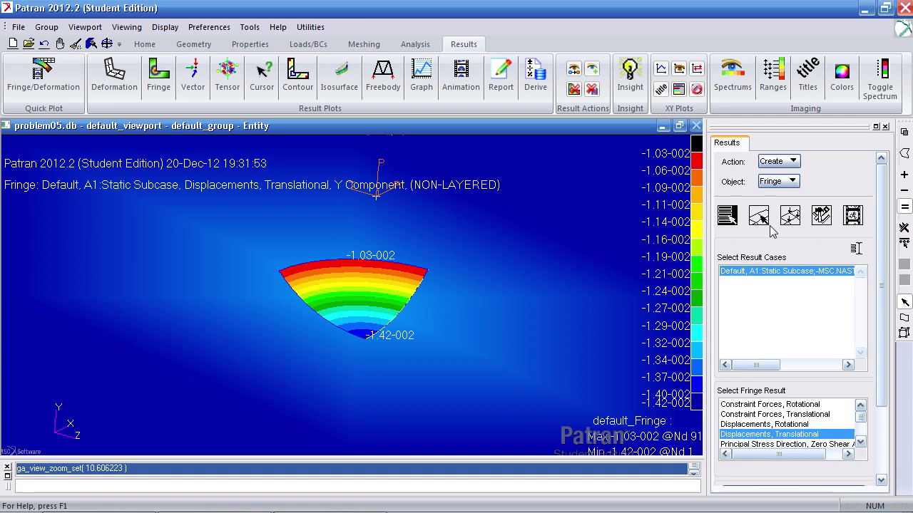
Plot the X component in Coord 1: radial displacement from 1.38-002 to 1.46-002.
{"action": "scroll", "coordinate": [866, 243], "scroll_direction": "down", "scroll_amount": 3}
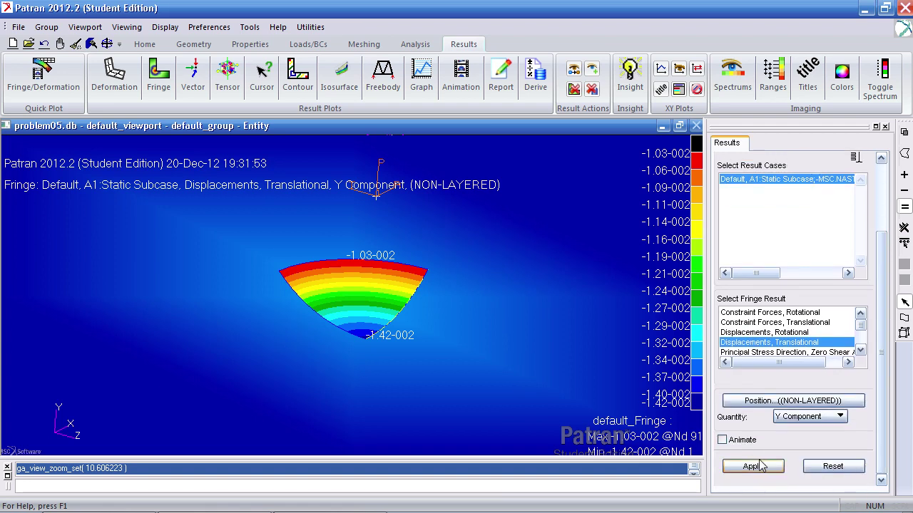
{"action": "left_click", "coordinate": [808, 419]}
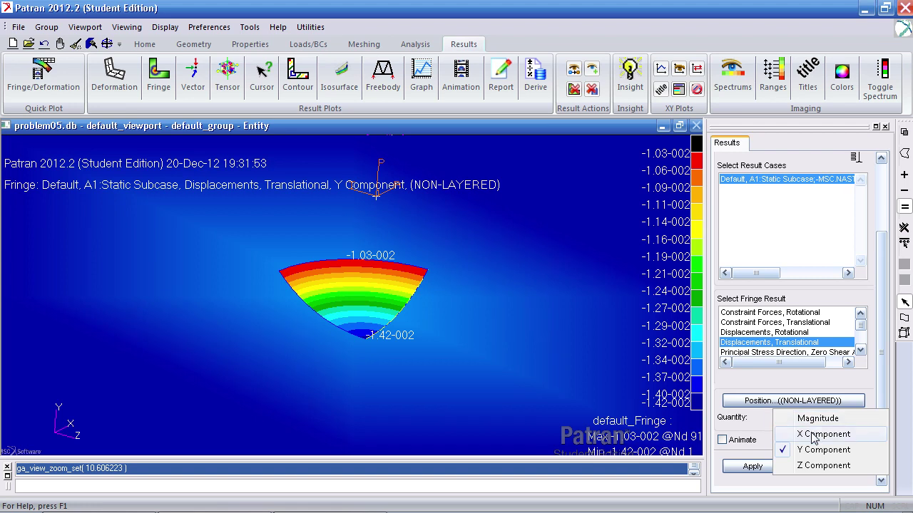
{"action": "left_click", "coordinate": [813, 434]}
{"action": "left_click", "coordinate": [753, 467]}
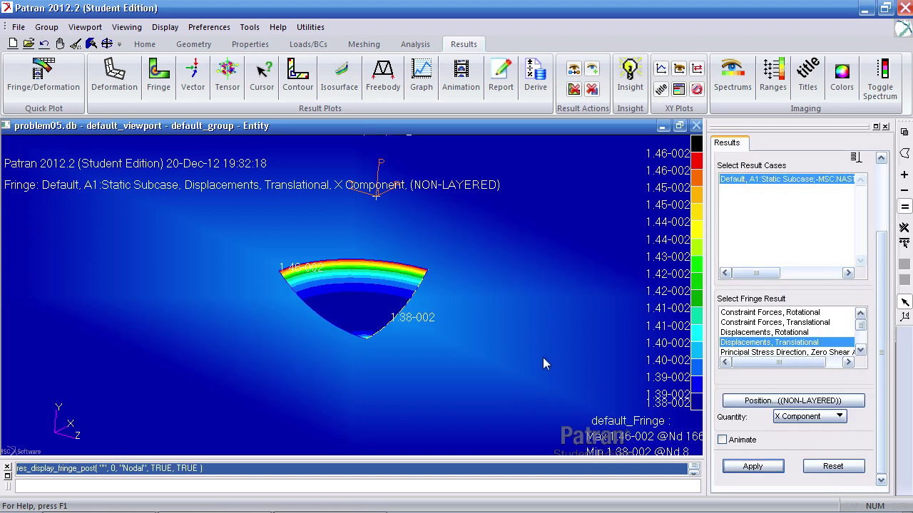
{"action": "middle_click_drag", "start_coordinate": [538, 376], "coordinate": [527, 312], "text": "ctrl"}
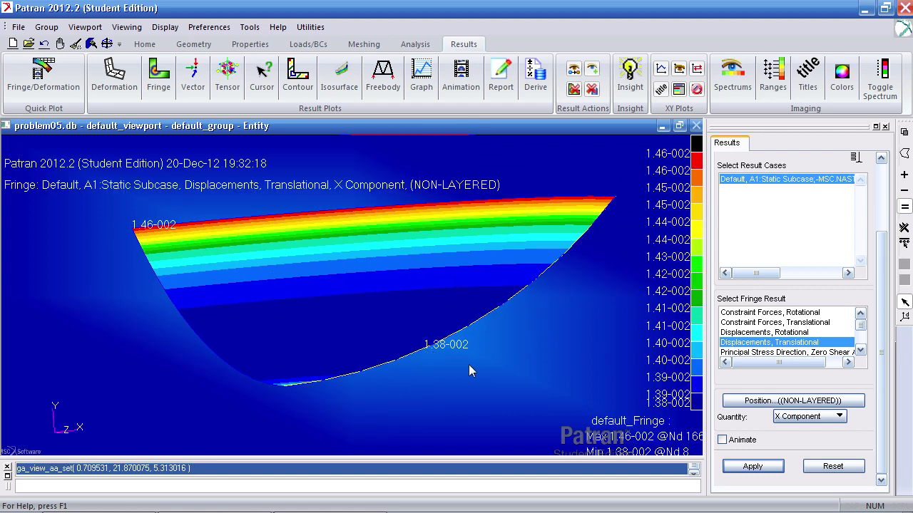
Highlight the Table 14-17 MSC Nastran maximum, then rotate Patran's radial displacement fringe.
{"action": "key", "text": "alt+Tab"}
{"action": "key", "text": "alt+Tab"}
{"action": "key", "text": "alt+Tab"}
{"action": "key", "text": "alt+Tab"}
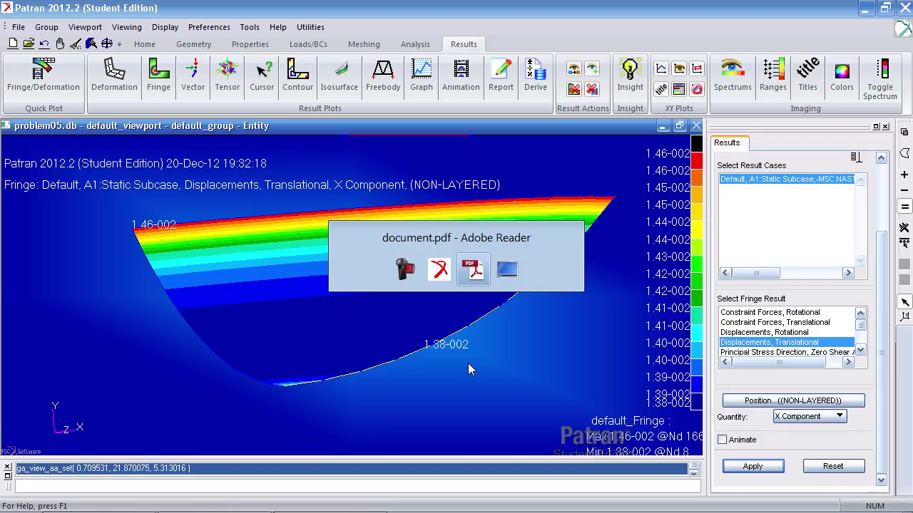
{"action": "scroll", "coordinate": [459, 359], "scroll_direction": "up", "scroll_amount": 1}
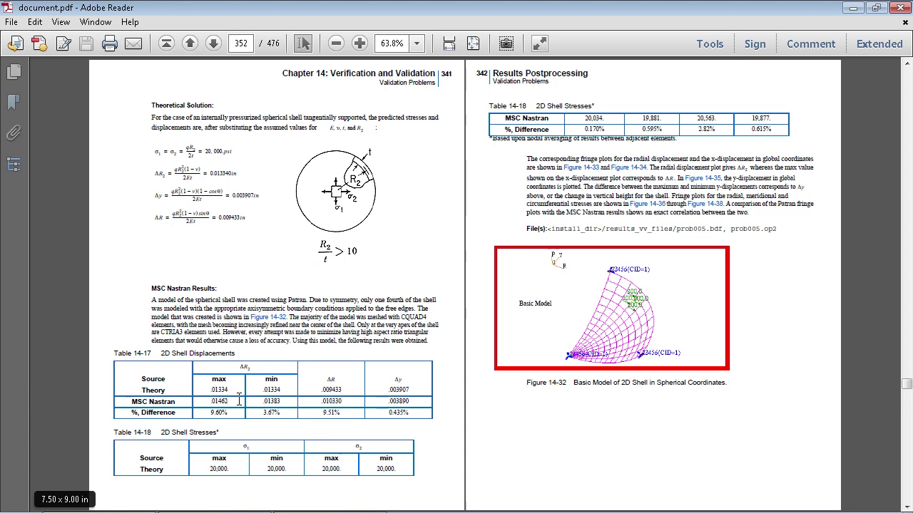
{"action": "left_click_drag", "start_coordinate": [218, 402], "coordinate": [266, 400]}
{"action": "key", "text": "alt+Tab"}
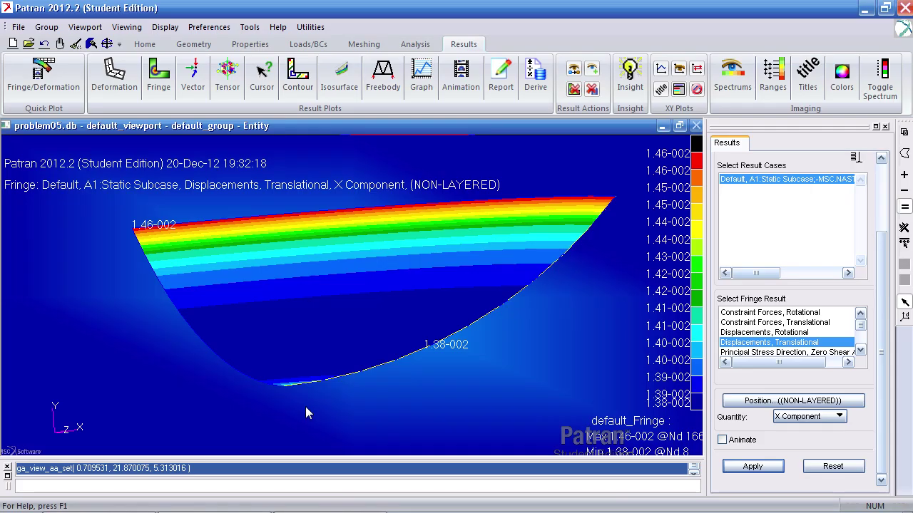
{"action": "middle_click_drag", "start_coordinate": [305, 407], "coordinate": [674, 396]}
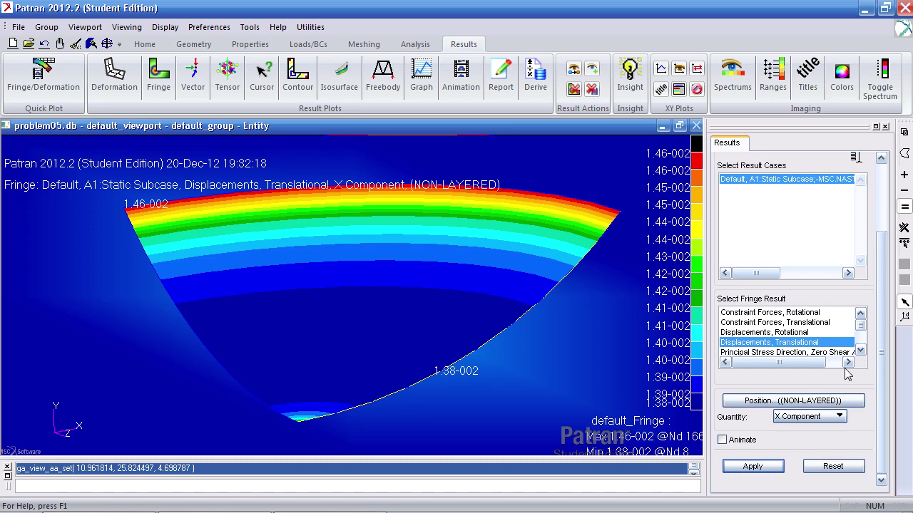
Plot the Stress Tensor X Component fringe (6.61 to 85.2) on the shell sector, then return to the reference PDF.
{"action": "left_click_drag", "start_coordinate": [860, 326], "coordinate": [861, 345]}
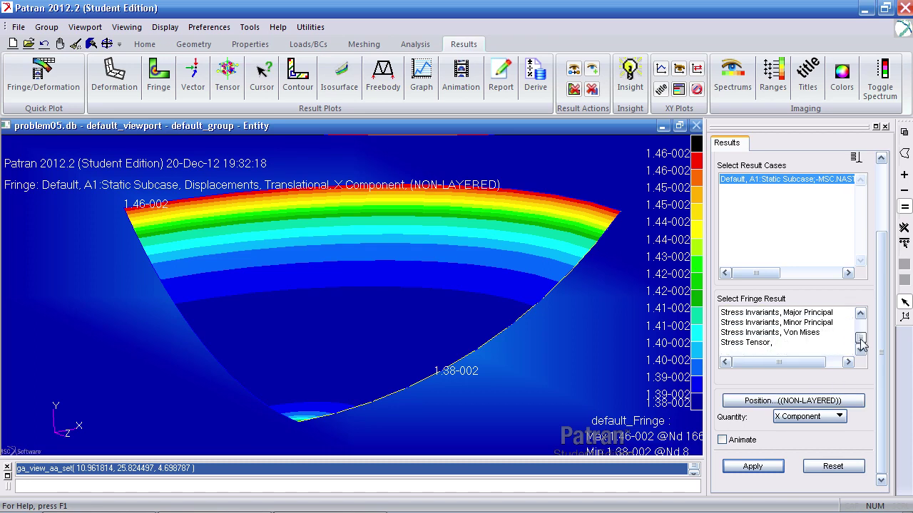
{"action": "left_click", "coordinate": [776, 344]}
{"action": "left_click", "coordinate": [795, 418]}
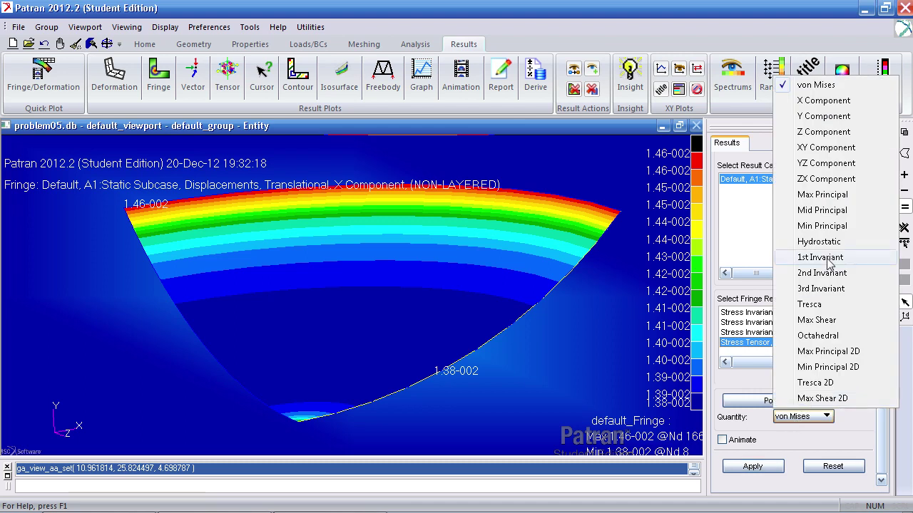
{"action": "left_click", "coordinate": [824, 102]}
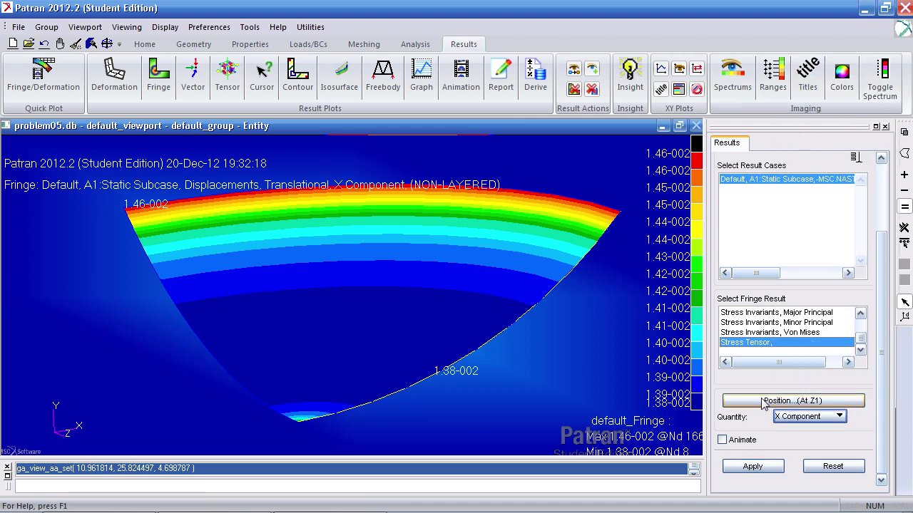
{"action": "left_click", "coordinate": [752, 466]}
{"action": "middle_click_drag", "start_coordinate": [504, 372], "coordinate": [520, 368]}
{"action": "middle_click_drag", "start_coordinate": [583, 277], "coordinate": [435, 417], "text": "shift"}
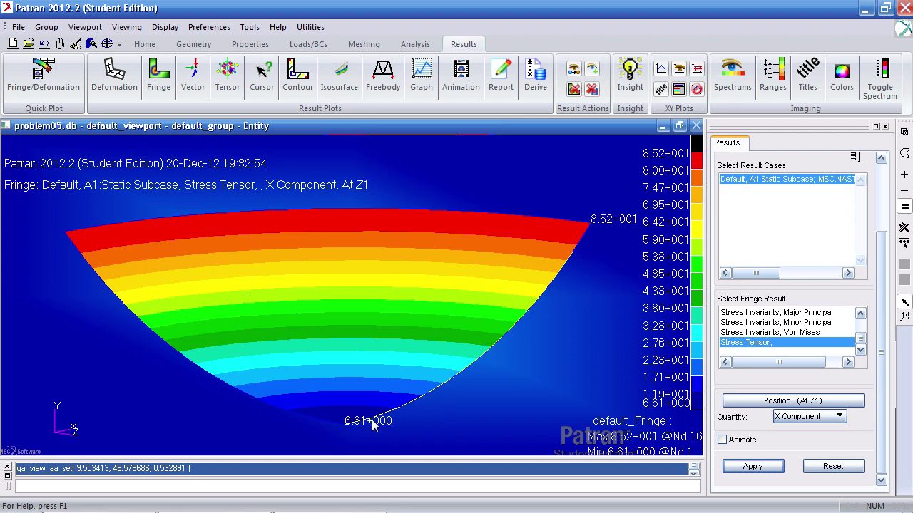
{"action": "key", "text": "alt+Tab"}
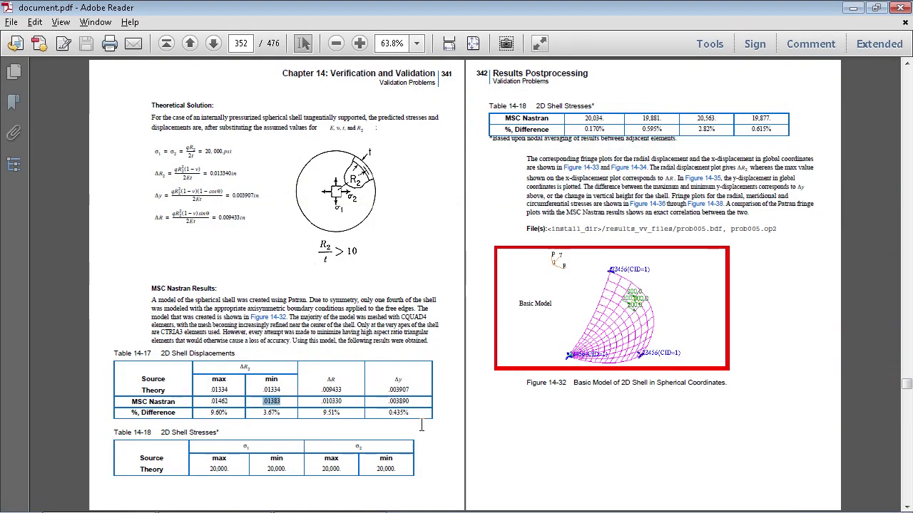
Scroll the reference PDF two spreads down to Figures 14-37 and 14-38, then return to Patran.
{"action": "left_click", "coordinate": [404, 319]}
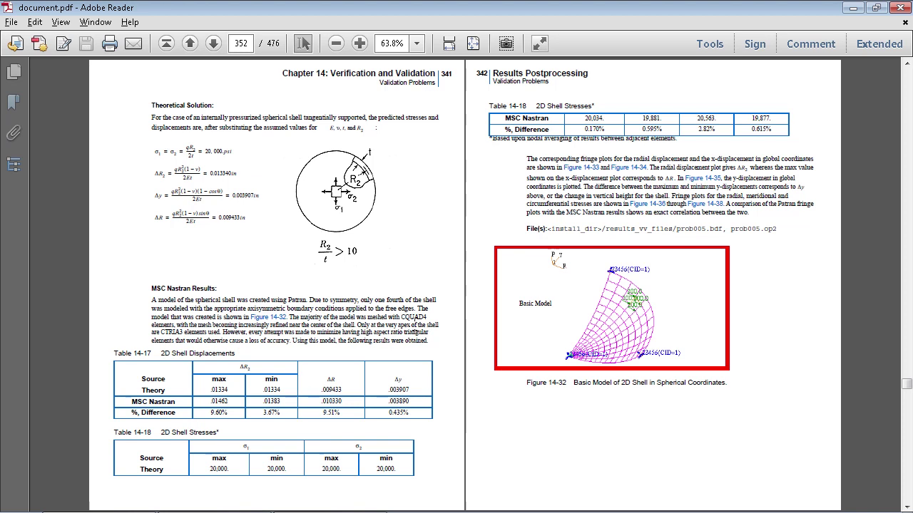
{"action": "scroll", "coordinate": [416, 325], "scroll_direction": "down", "scroll_amount": 1}
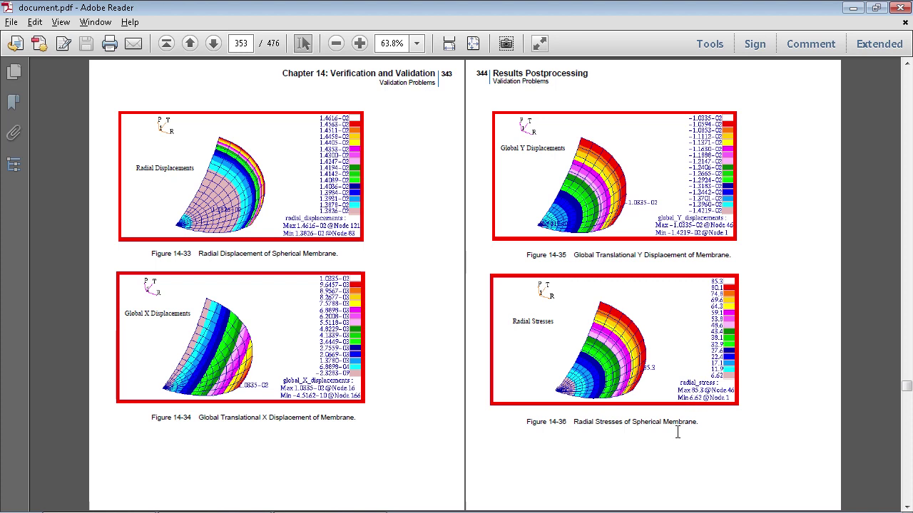
{"action": "scroll", "coordinate": [679, 421], "scroll_direction": "down", "scroll_amount": 1}
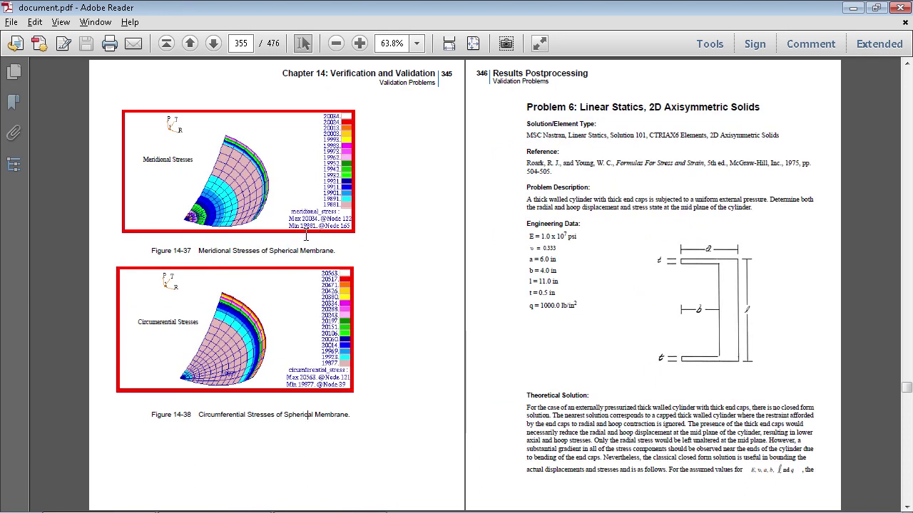
{"action": "key", "text": "alt+Tab"}
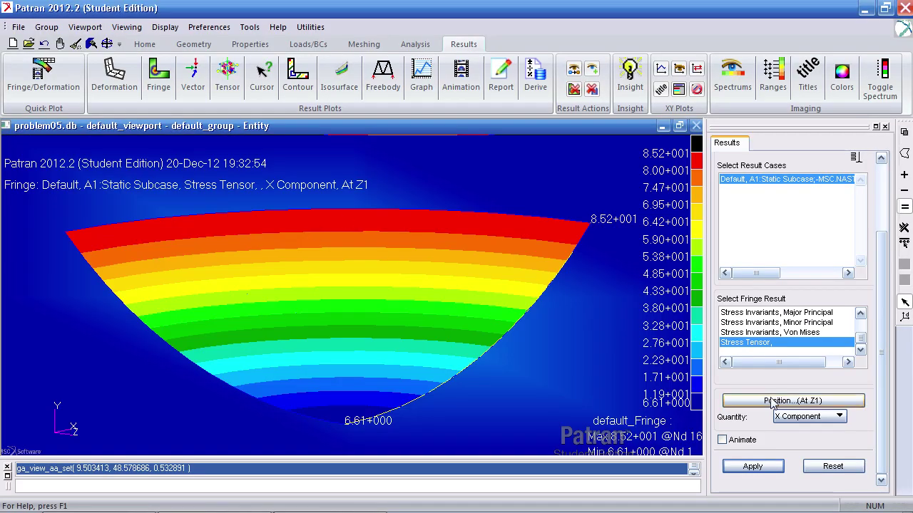
Plot the Stress Tensor Y Component fringe (about 1.99+004 to 2.00+004) and compare it with Figure 14-37.
{"action": "left_click", "coordinate": [795, 418]}
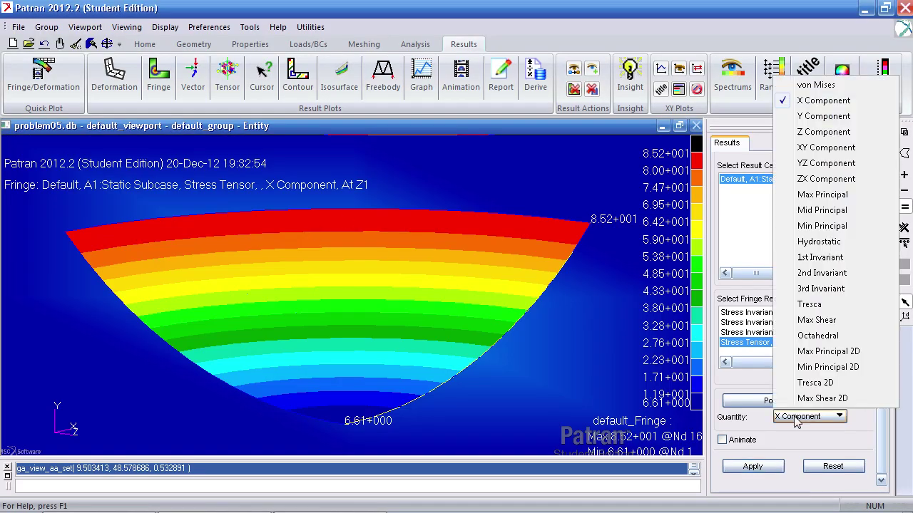
{"action": "left_click", "coordinate": [820, 117]}
{"action": "left_click", "coordinate": [749, 467]}
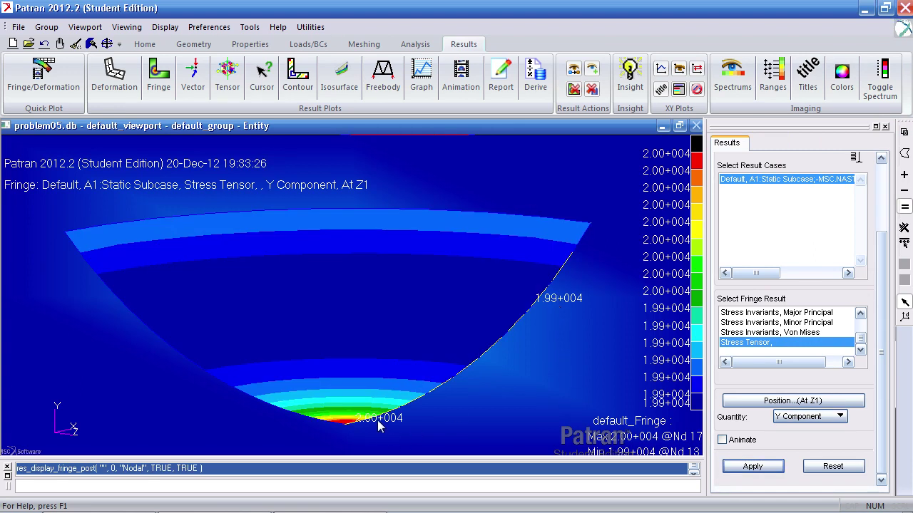
{"action": "key", "text": "alt+Tab"}
{"action": "key", "text": "alt+Tab"}
{"action": "key", "text": "alt+Tab"}
{"action": "key", "text": "alt+Tab"}
{"action": "key", "text": "alt+Tab"}
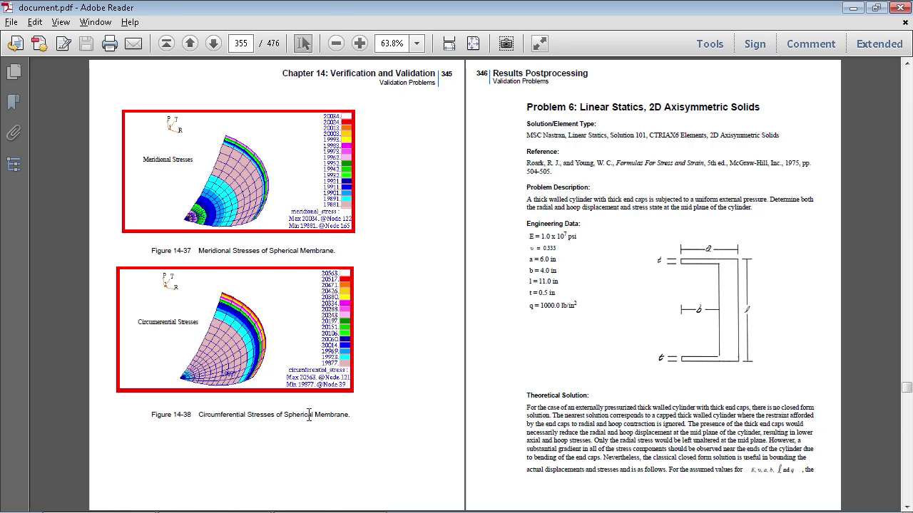
{"action": "key", "text": "alt+Tab"}
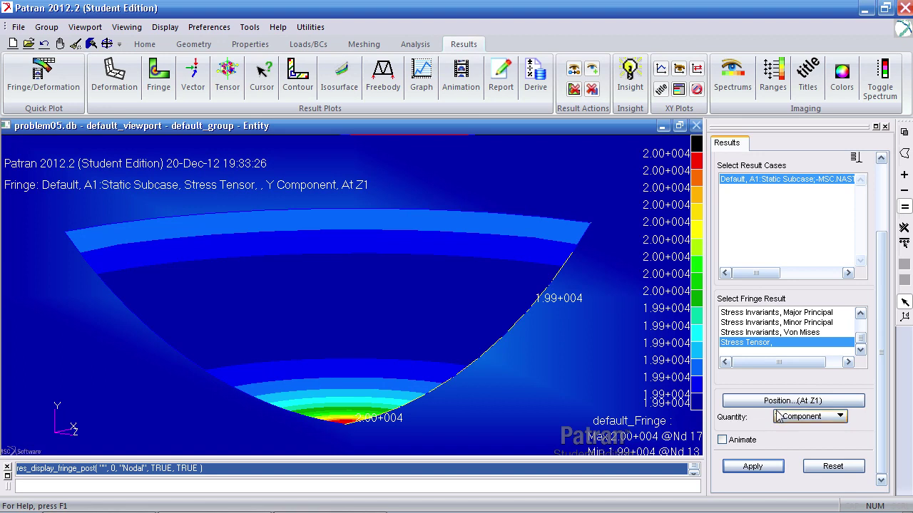
Plot the Stress Tensor Z Component fringe and rotate the shell sector to view it.
{"action": "left_click", "coordinate": [802, 417]}
{"action": "left_click", "coordinate": [820, 132]}
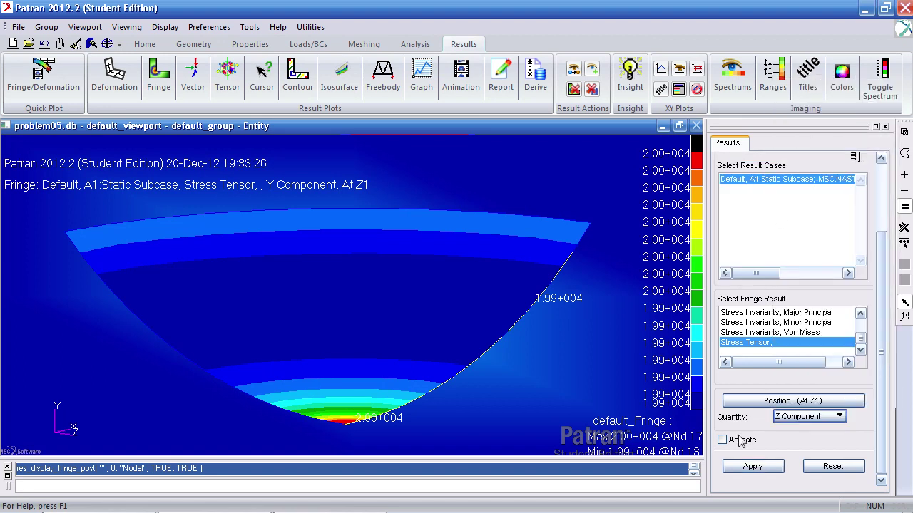
{"action": "left_click", "coordinate": [752, 466]}
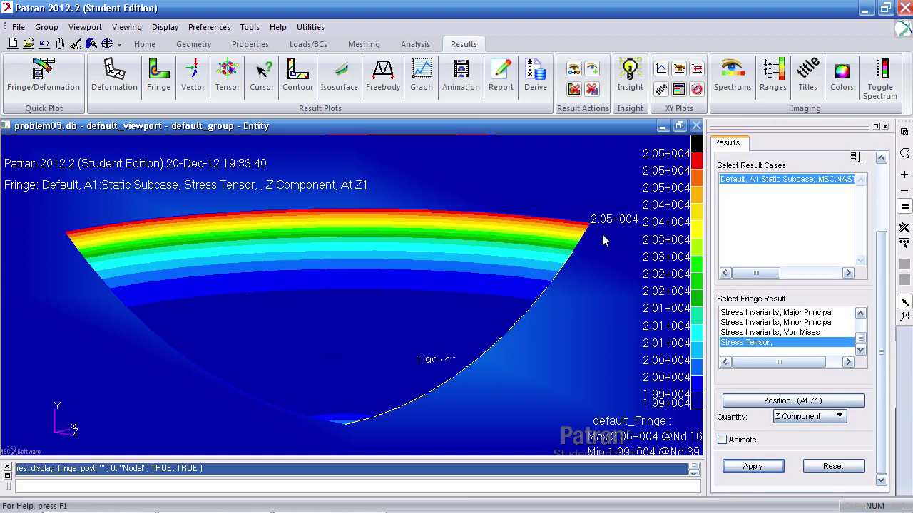
{"action": "middle_click_drag", "start_coordinate": [467, 367], "coordinate": [425, 355]}
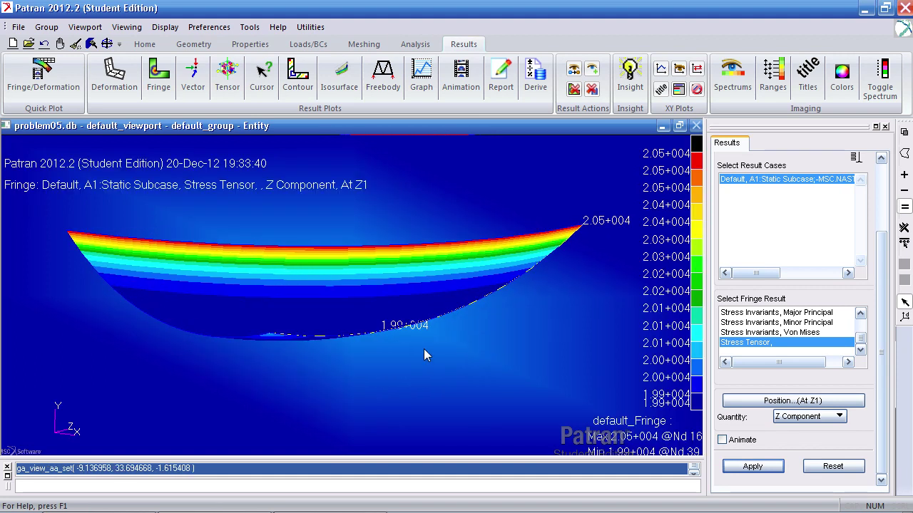
{"action": "middle_click_drag", "start_coordinate": [513, 342], "coordinate": [516, 351]}
{"action": "left_click_drag", "start_coordinate": [875, 368], "coordinate": [827, 260]}
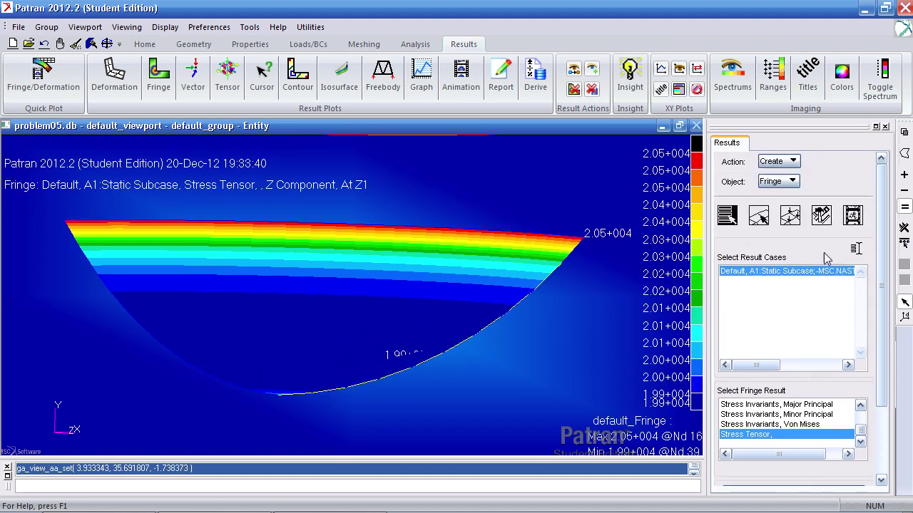
Switch the fringe labels to Fixed format and redraw, showing a 20542.64 maximum.
{"action": "left_click", "coordinate": [790, 218]}
{"action": "left_click_drag", "start_coordinate": [876, 244], "coordinate": [871, 365]}
{"action": "left_click", "coordinate": [787, 415]}
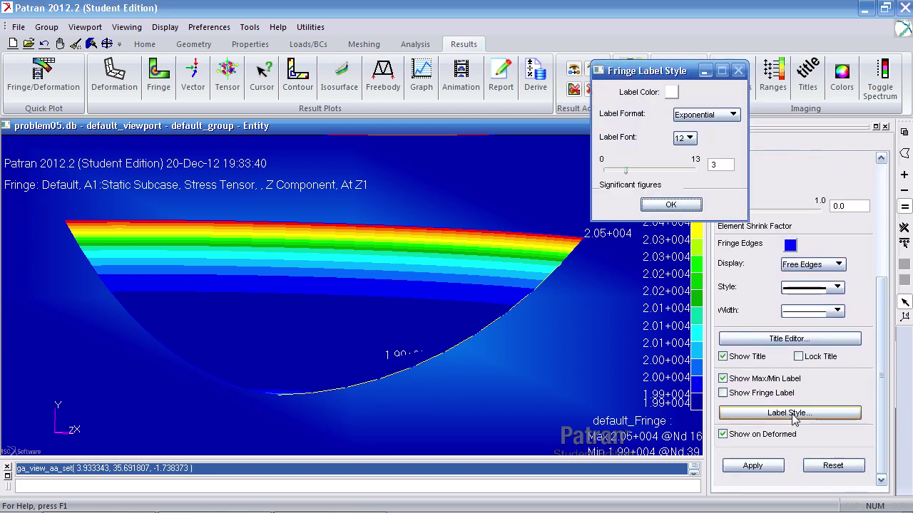
{"action": "left_click", "coordinate": [706, 115]}
{"action": "left_click", "coordinate": [702, 63]}
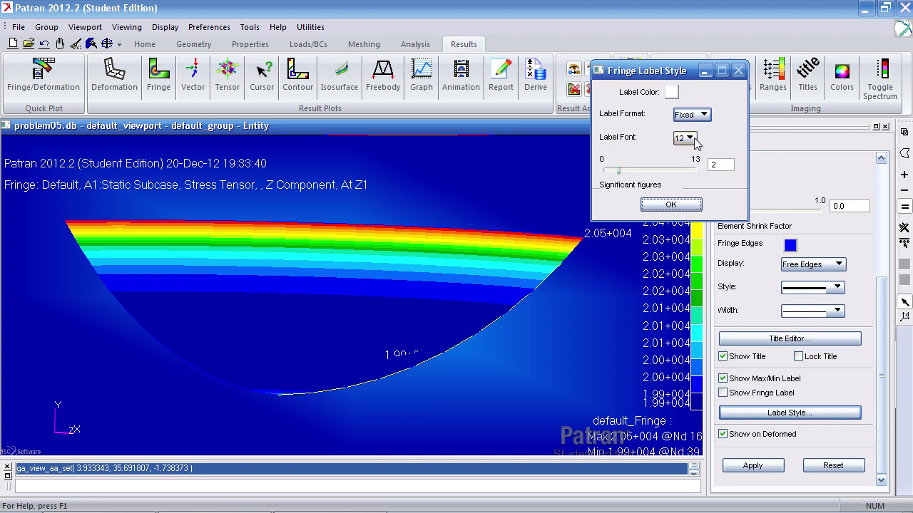
{"action": "left_click", "coordinate": [671, 205]}
{"action": "left_click", "coordinate": [752, 465]}
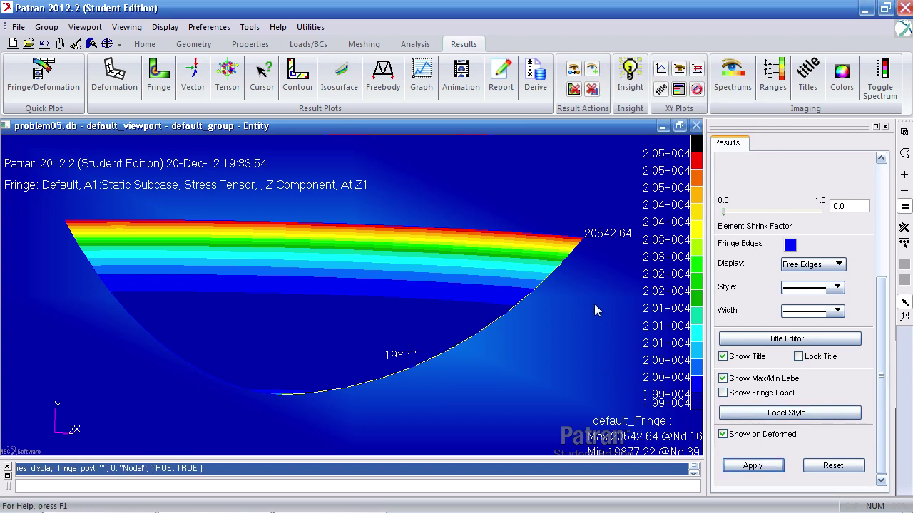
Clear the fringe plot, leaving the plain wireframe of the fan-shaped shell mesh.
{"action": "middle_click_drag", "start_coordinate": [629, 243], "coordinate": [594, 254], "text": "shift"}
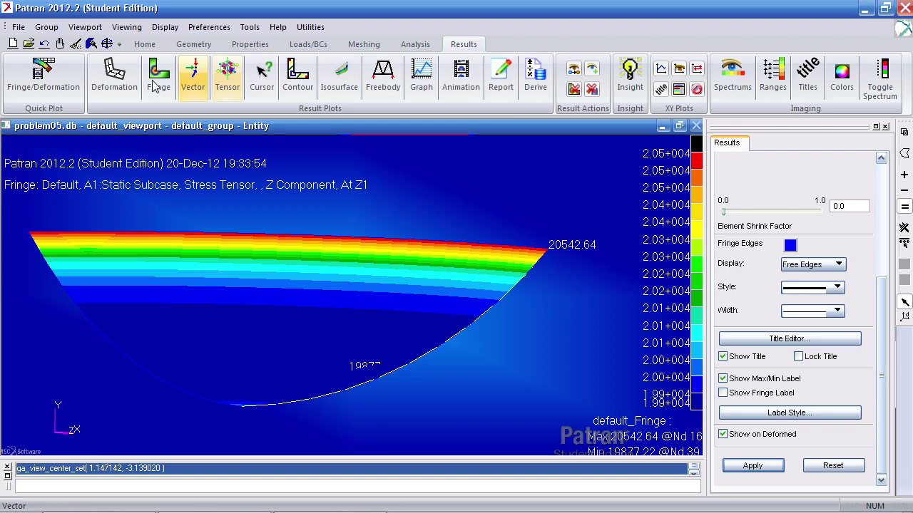
{"action": "left_click", "coordinate": [77, 43]}
{"action": "left_click", "coordinate": [18, 26]}
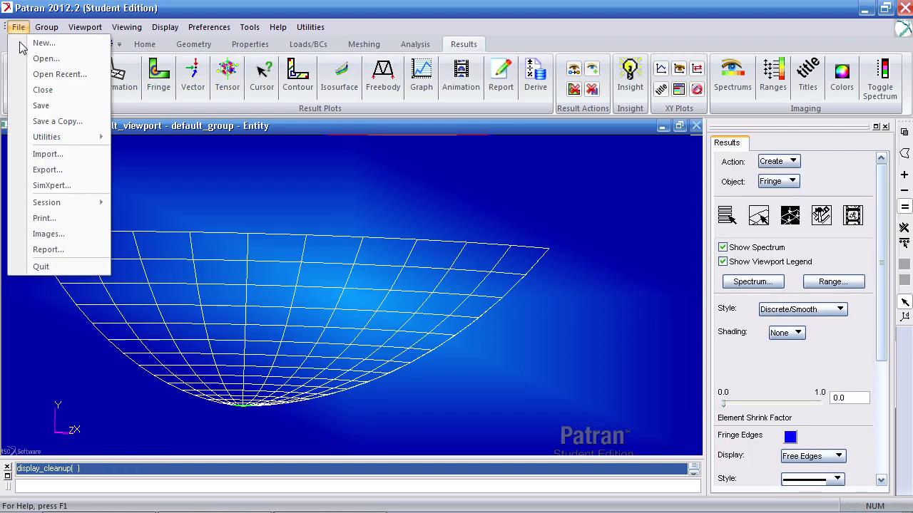